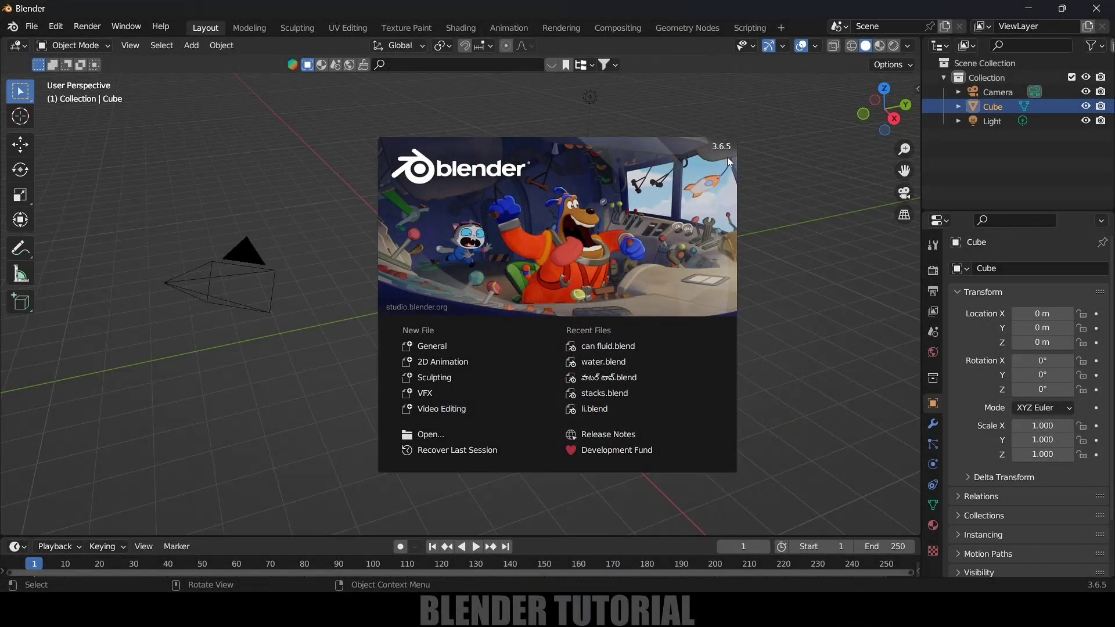
Dismiss the splash screen and delete the default cube, camera and light
{"action": "left_click", "coordinate": [802, 264]}
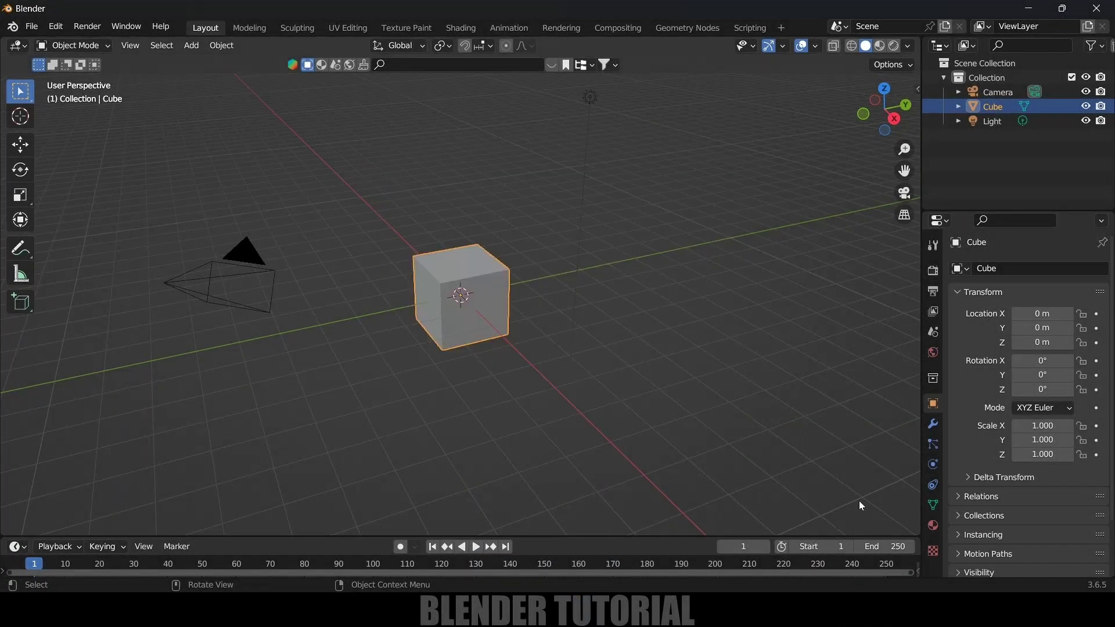
{"action": "key", "text": "a"}
{"action": "key", "text": "Delete"}
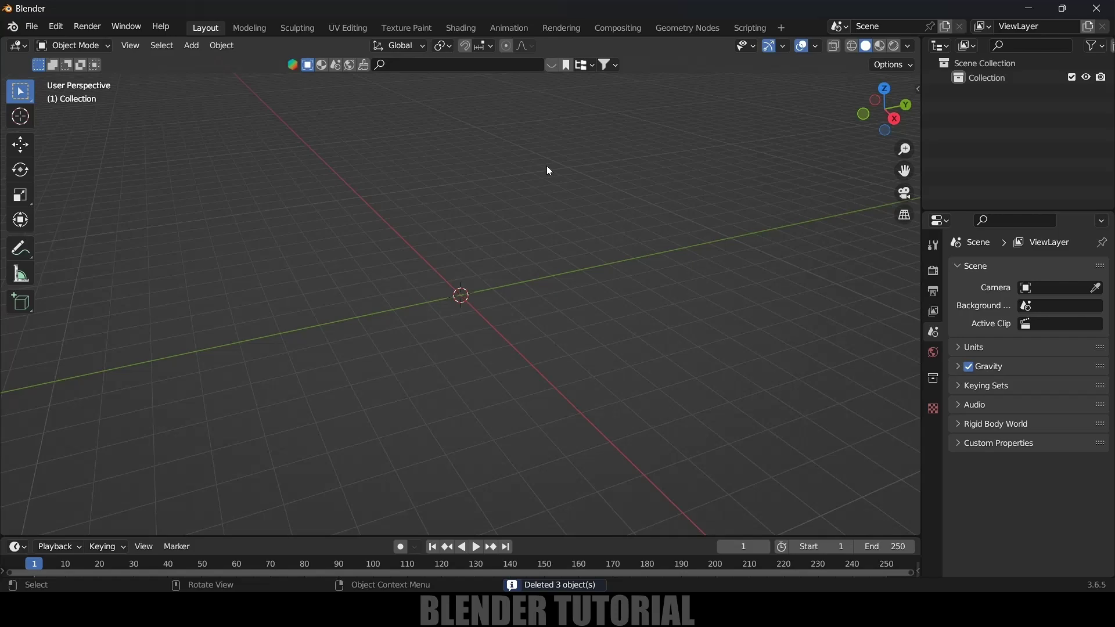
Search the asset library for 'juice can' and drop the Cane asset at the origin
{"action": "left_click", "coordinate": [410, 66]}
{"action": "type", "text": "juice can"}
{"action": "key", "text": "Return"}
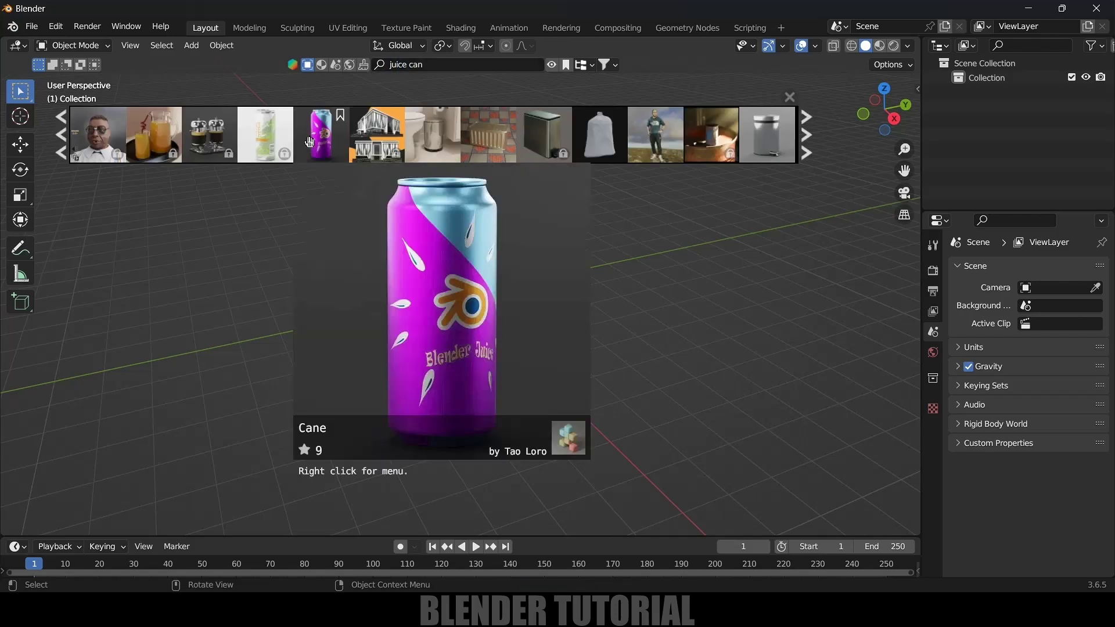
{"action": "mouse_move", "coordinate": [318, 133]}
{"action": "left_click_drag", "start_coordinate": [319, 133], "coordinate": [458, 291]}
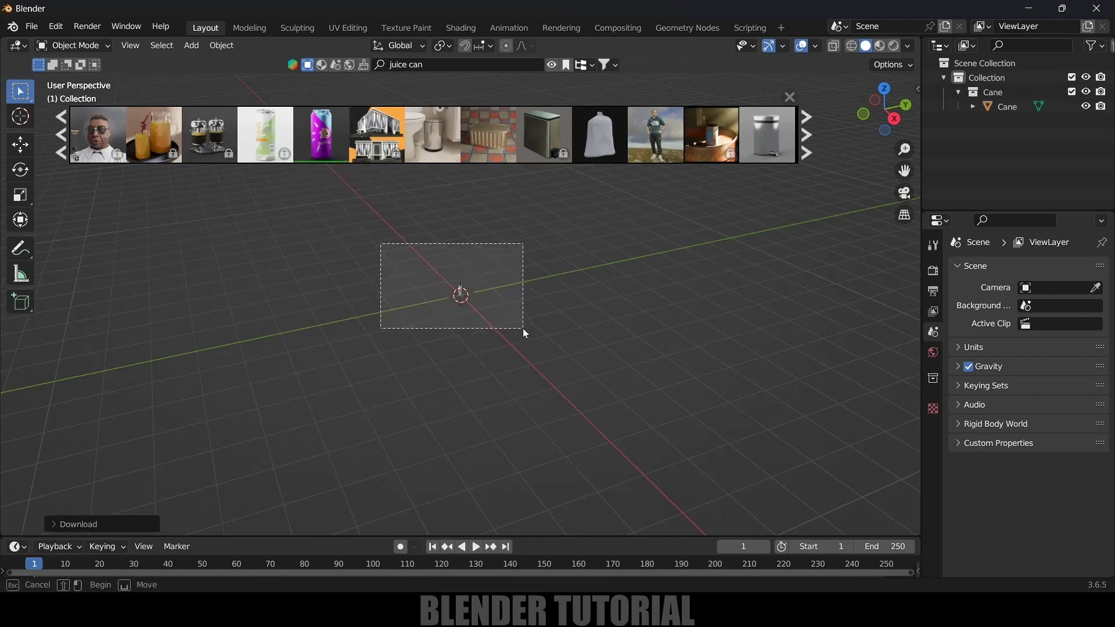
Scale the can up in two passes to a larger size
{"action": "key", "text": "s"}
{"action": "left_click", "coordinate": [610, 389]}
{"action": "middle_click_drag", "start_coordinate": [610, 389], "coordinate": [538, 270]}
{"action": "key", "text": "s"}
{"action": "left_click", "coordinate": [607, 406]}
{"action": "scroll", "coordinate": [598, 398], "scroll_direction": "down", "scroll_amount": 2}
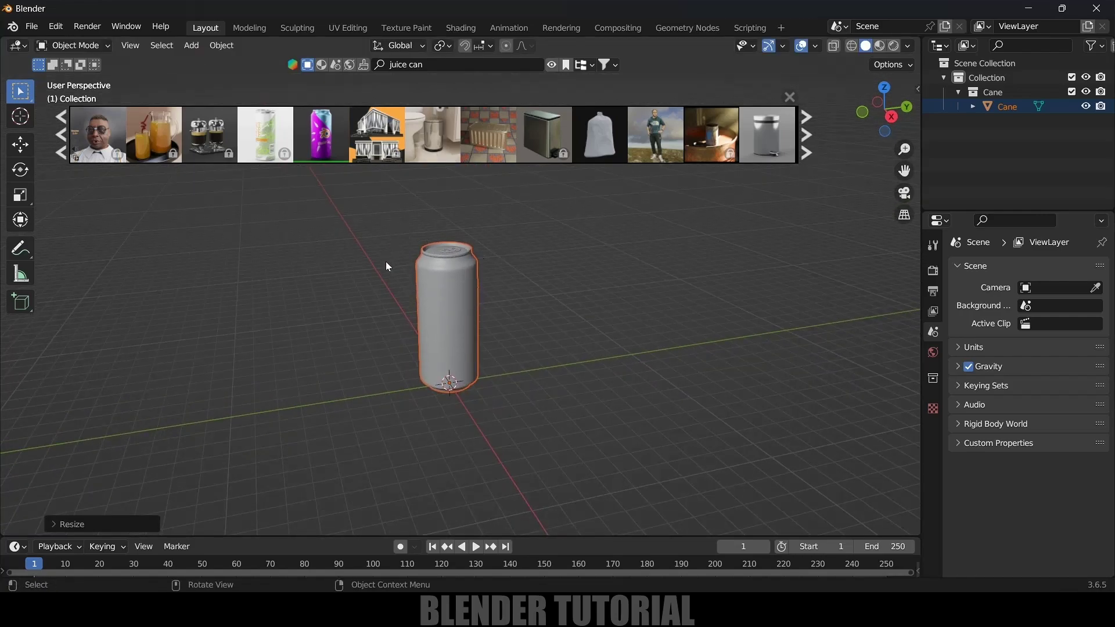
Apply the can's scale so it reads 1.000 and switch to material preview shading
{"action": "left_click", "coordinate": [438, 273]}
{"action": "left_click", "coordinate": [210, 50]}
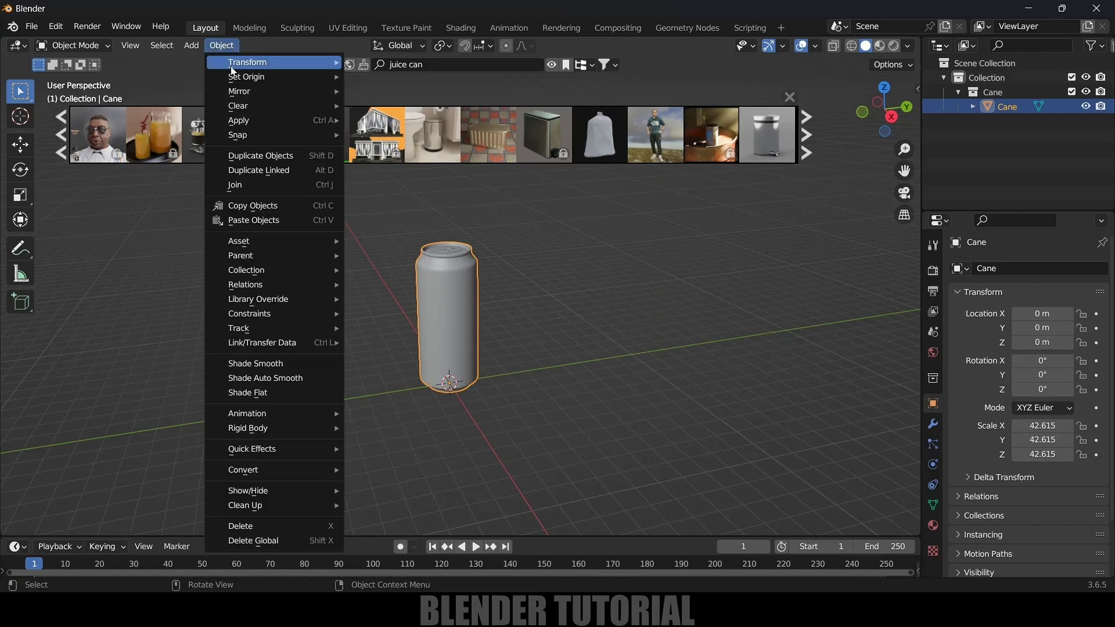
{"action": "mouse_move", "coordinate": [256, 119]}
{"action": "left_click", "coordinate": [366, 149]}
{"action": "middle_click_drag", "start_coordinate": [574, 360], "coordinate": [549, 363]}
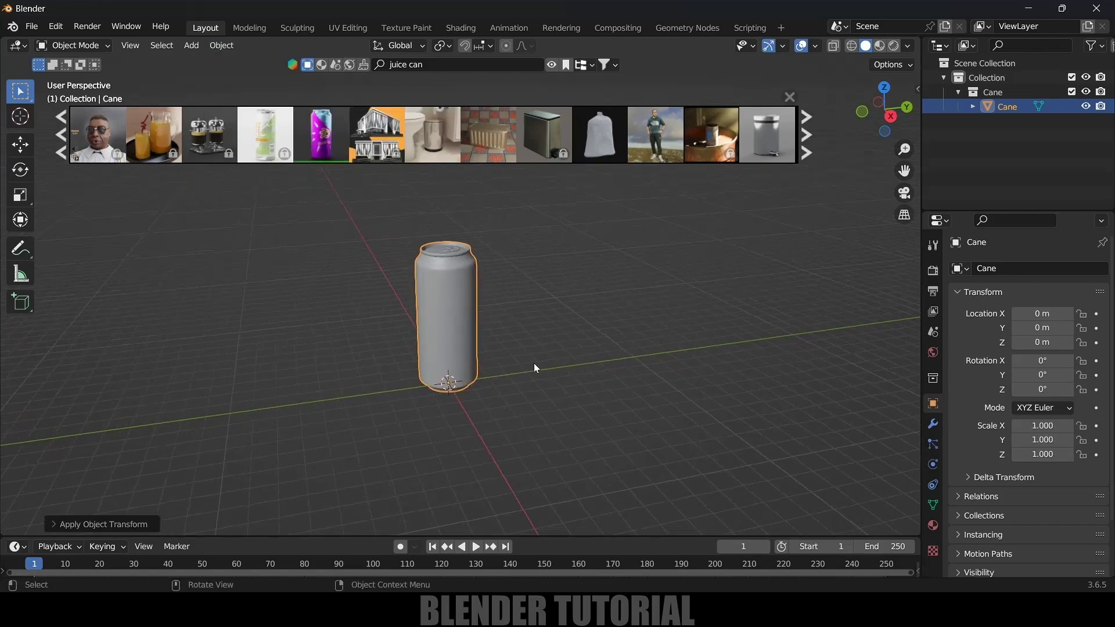
{"action": "left_click", "coordinate": [527, 339]}
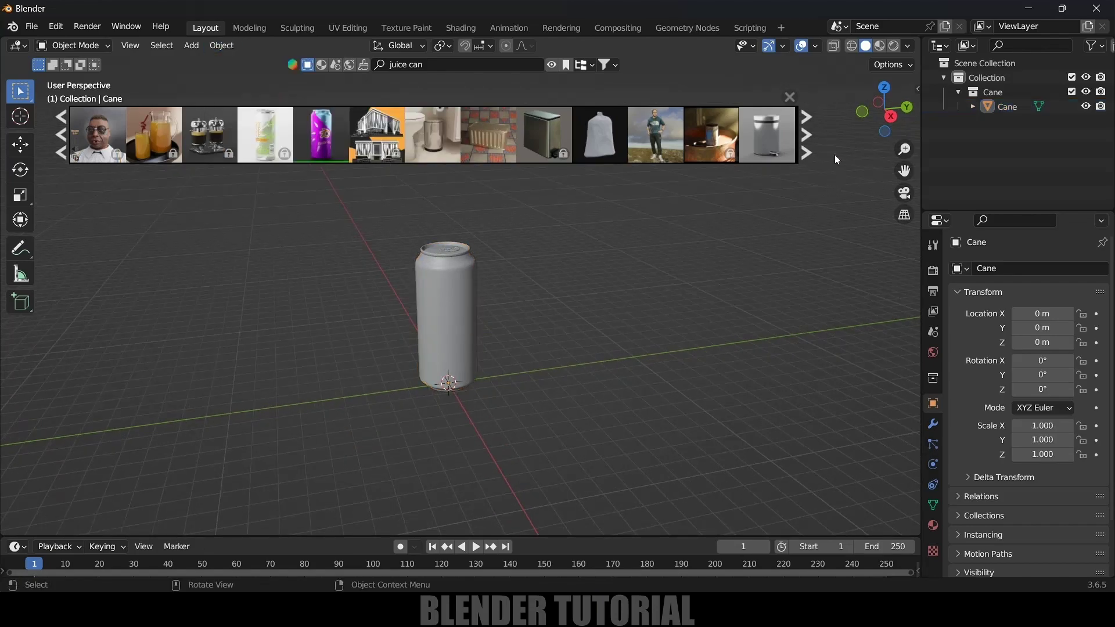
{"action": "left_click", "coordinate": [882, 46]}
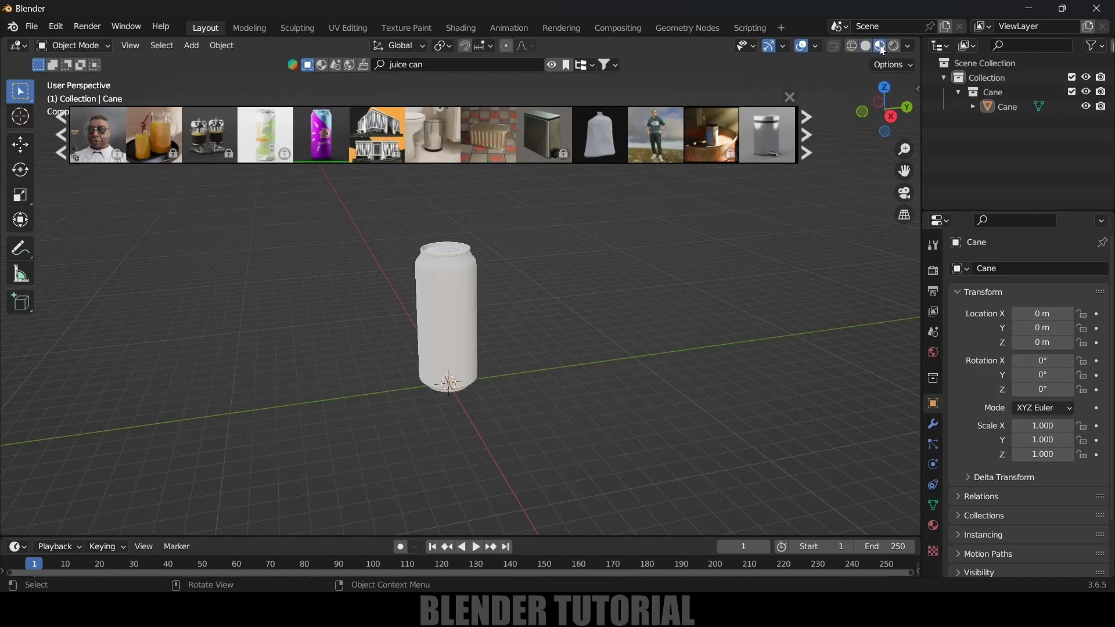
Insert a rotation keyframe on the can at frame 1
{"action": "middle_click_drag", "start_coordinate": [589, 428], "coordinate": [503, 380]}
{"action": "left_click", "coordinate": [448, 341]}
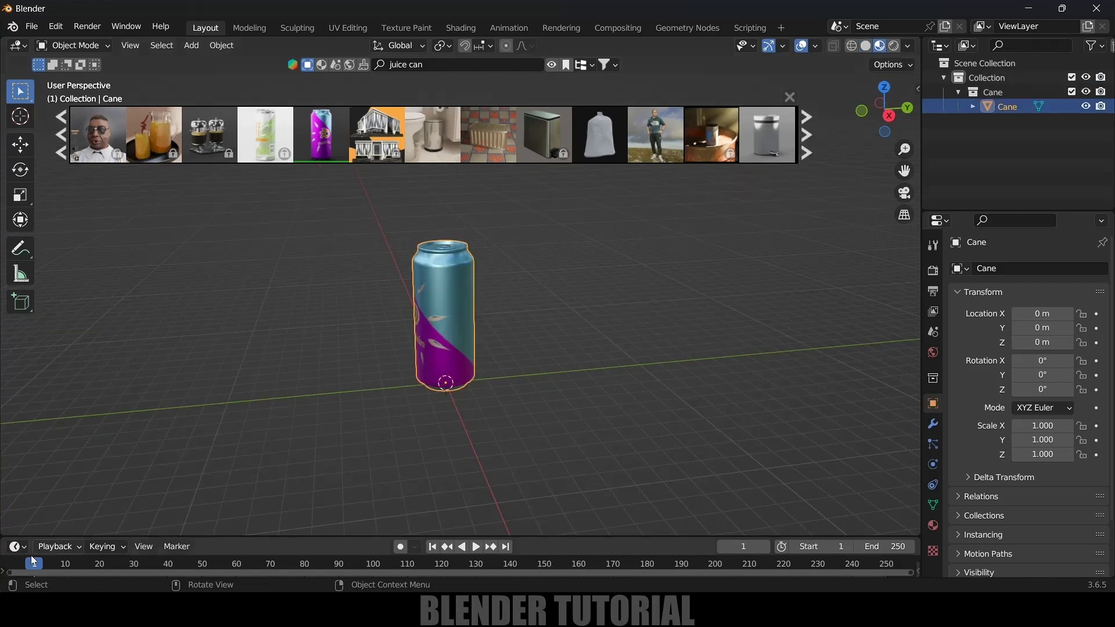
{"action": "key", "text": "i"}
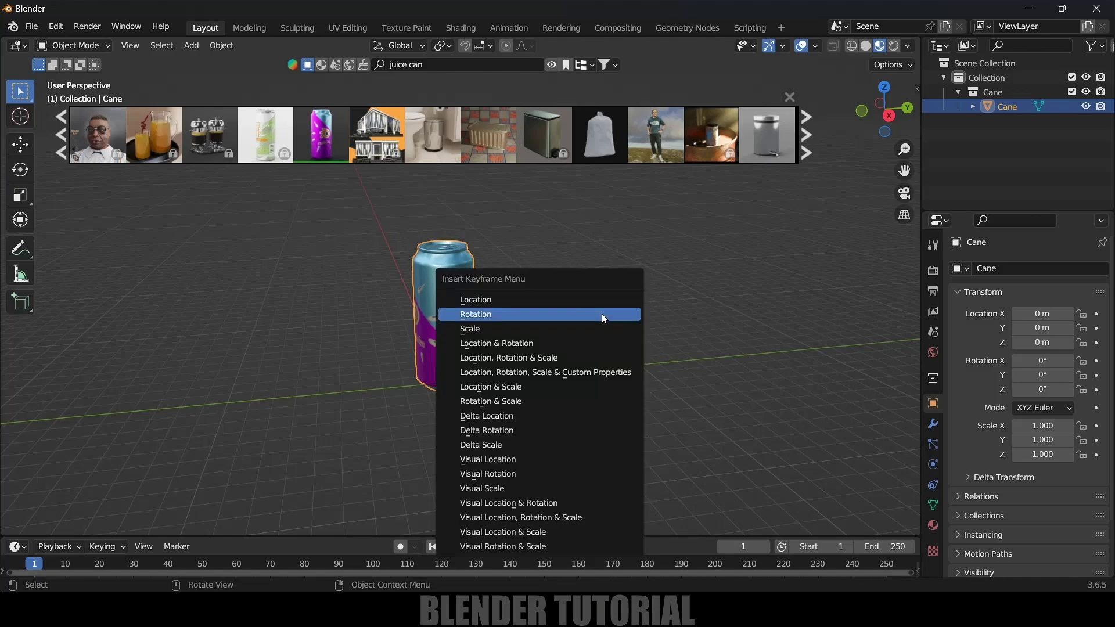
{"action": "left_click", "coordinate": [602, 314]}
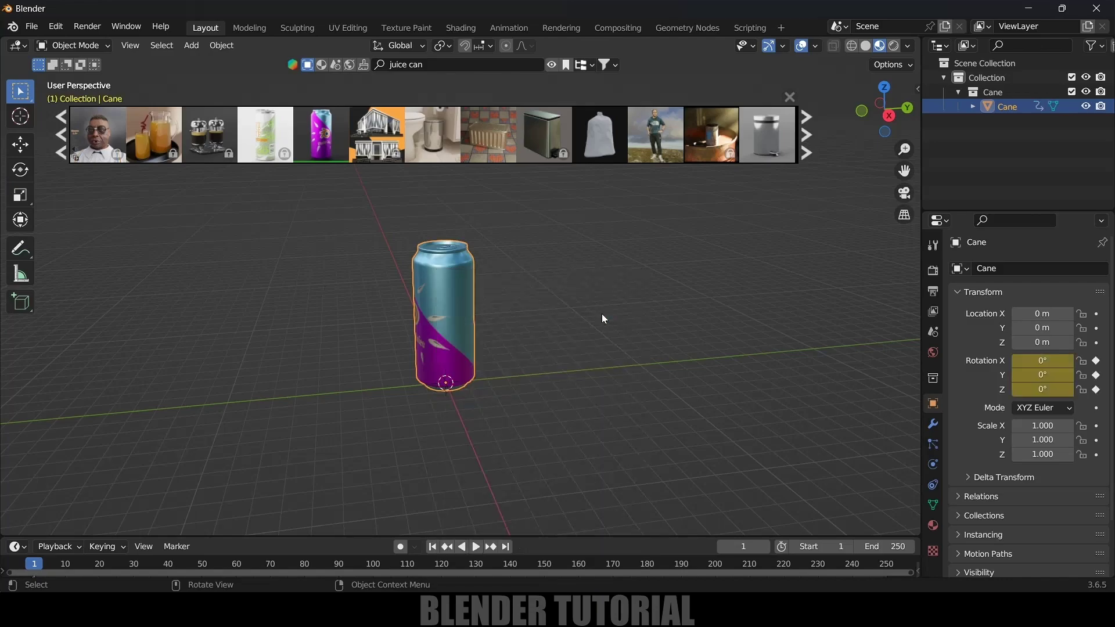
At frame 250, set the can's Z rotation to -480° and keyframe rotation
{"action": "left_click", "coordinate": [506, 546]}
{"action": "left_click_drag", "start_coordinate": [1037, 389], "coordinate": [1037, 390]}
{"action": "left_click", "coordinate": [1037, 389]}
{"action": "key", "text": "BackSpace"}
{"action": "type", "text": "-480"}
{"action": "key", "text": "Return"}
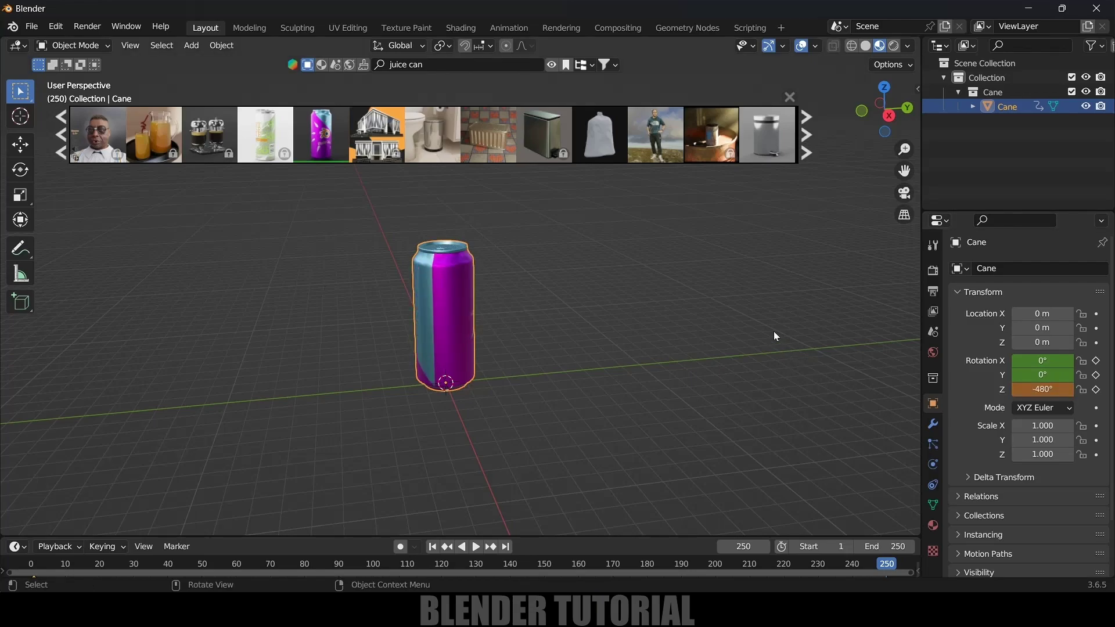
{"action": "key", "text": "i"}
{"action": "left_click", "coordinate": [758, 302]}
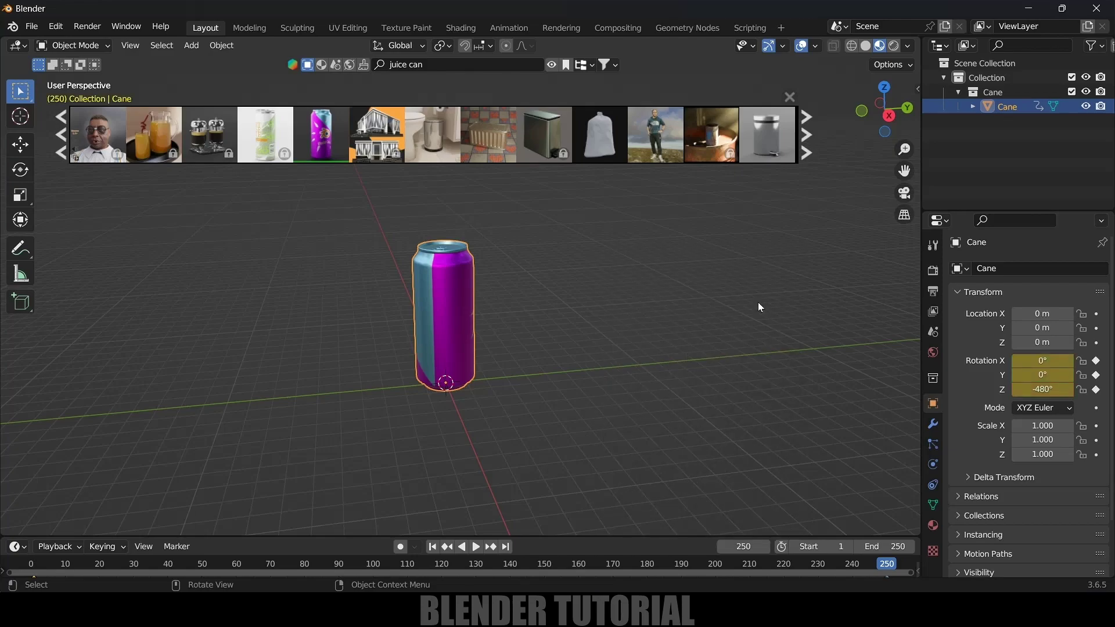
Make the rotation keyframes Linear for constant spin and preview playback from frame 1
{"action": "left_click_drag", "start_coordinate": [554, 538], "coordinate": [549, 494]}
{"action": "key", "text": "space"}
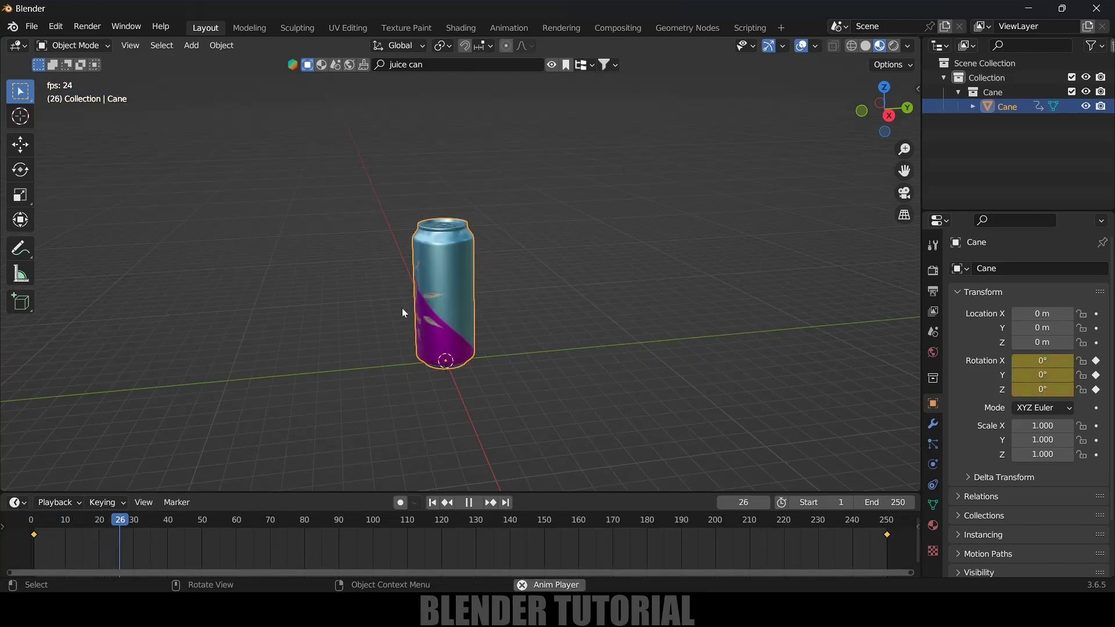
{"action": "key", "text": "space"}
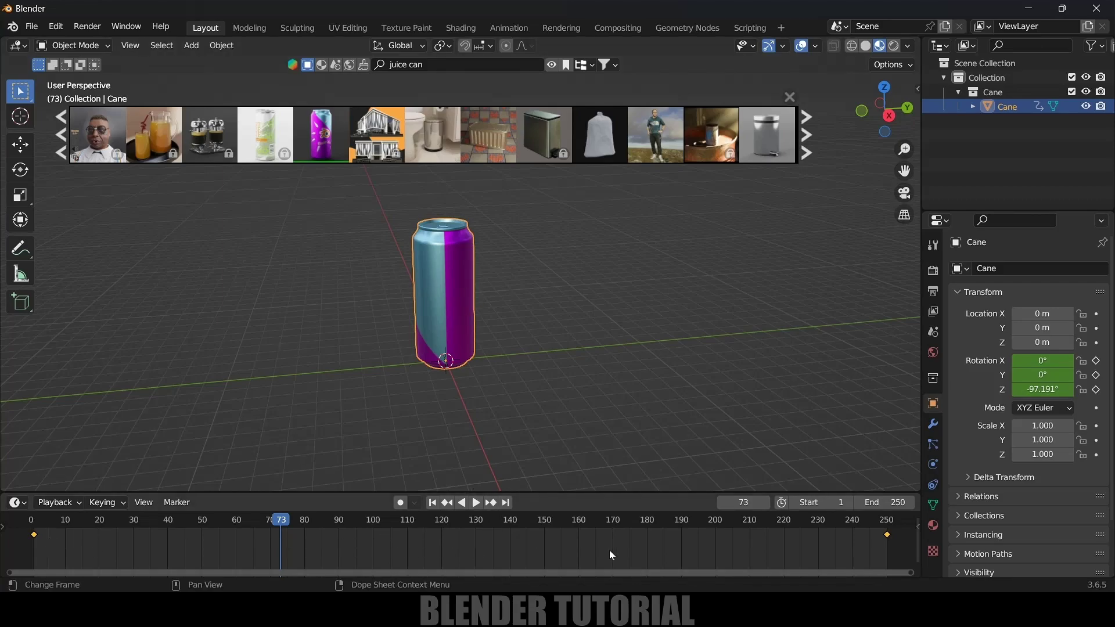
{"action": "key", "text": "t"}
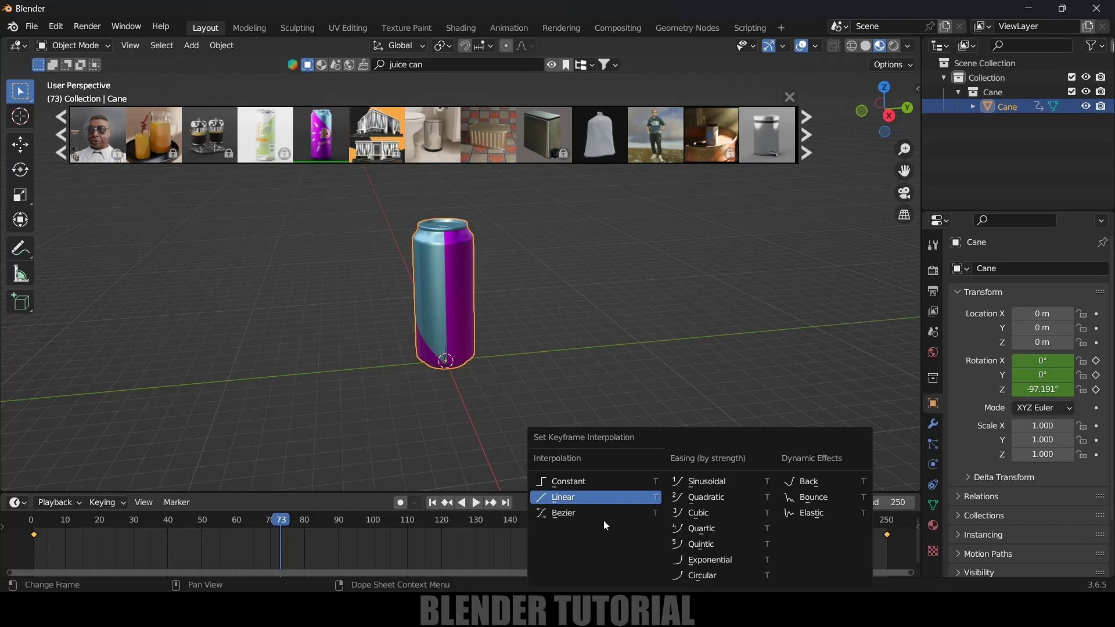
{"action": "left_click", "coordinate": [580, 502]}
{"action": "left_click", "coordinate": [432, 502]}
{"action": "key", "text": "space"}
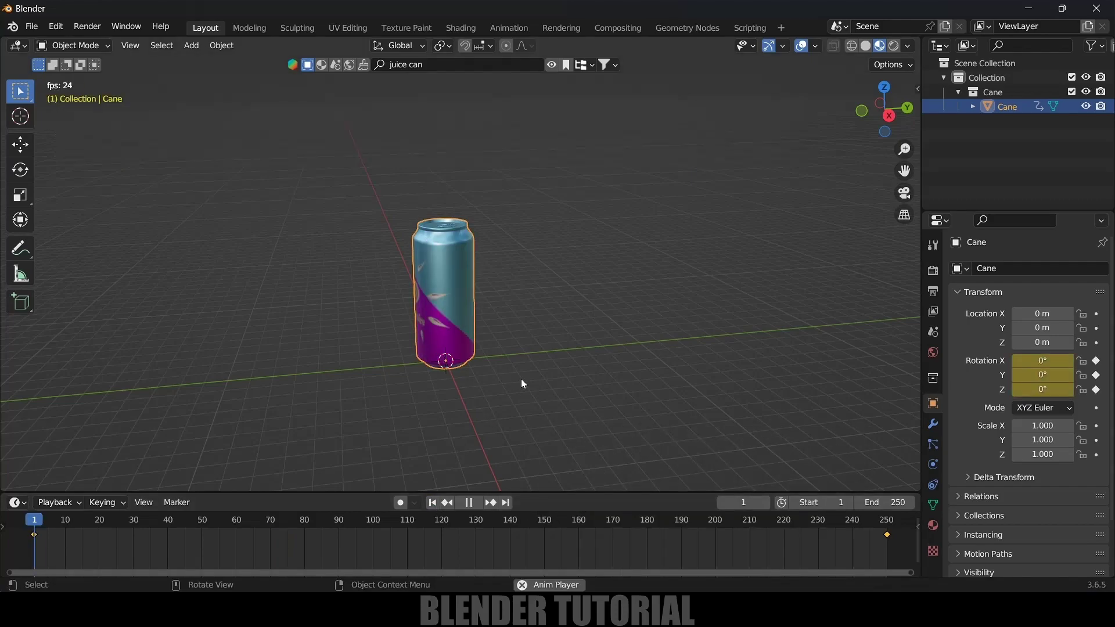
{"action": "key", "text": "space"}
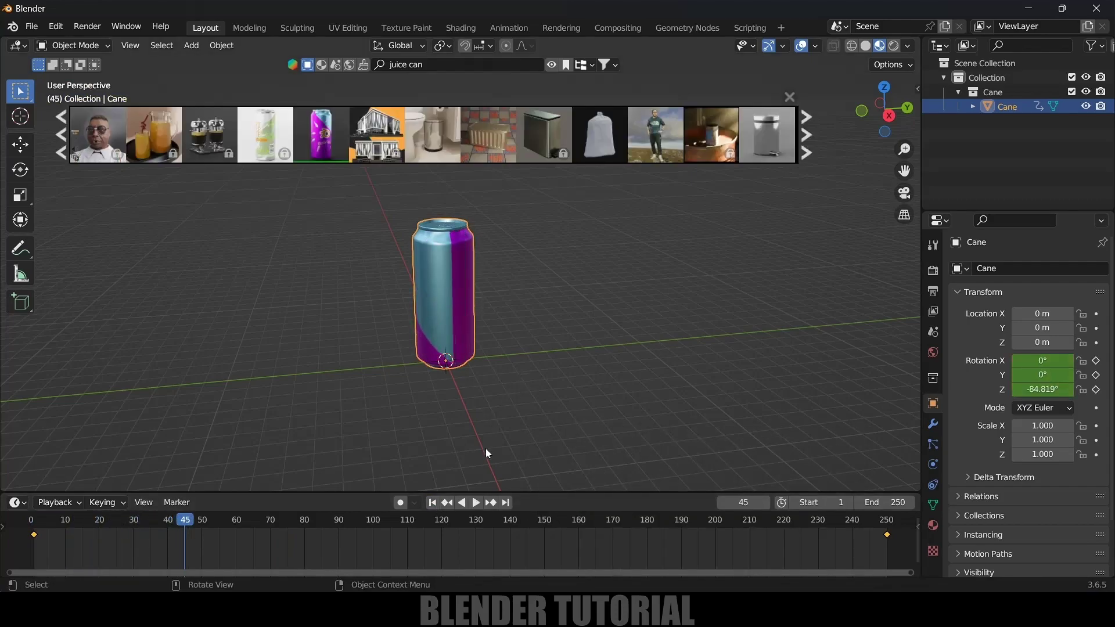
{"action": "key", "text": "shift+Left"}
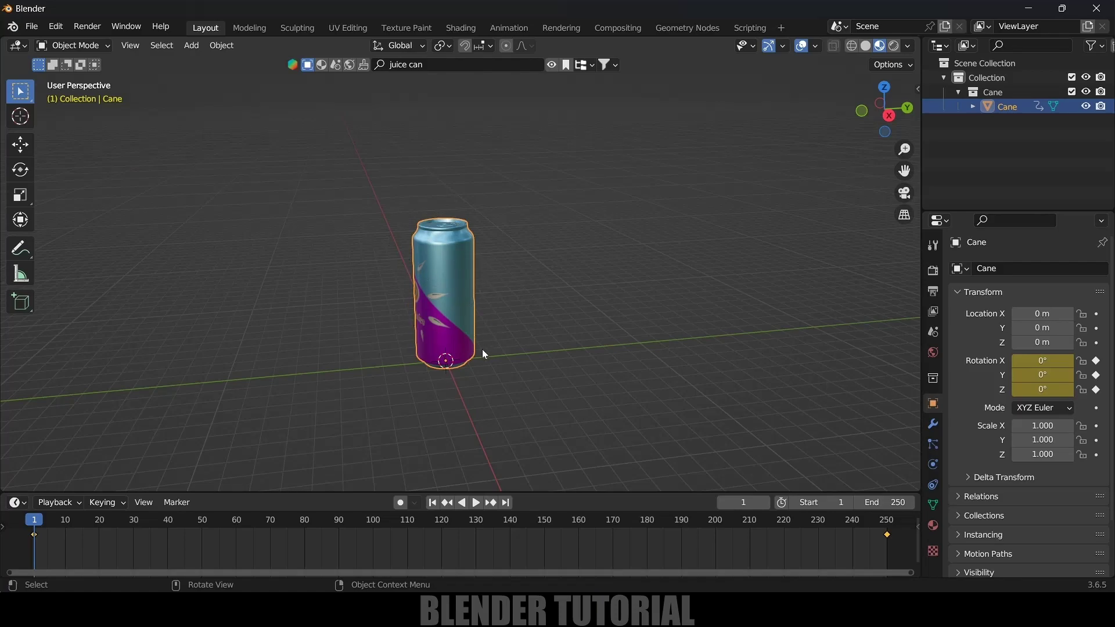
Add a cube empty scaled to 3.245 and raise it around the can
{"action": "left_click", "coordinate": [191, 46]}
{"action": "mouse_move", "coordinate": [230, 207]}
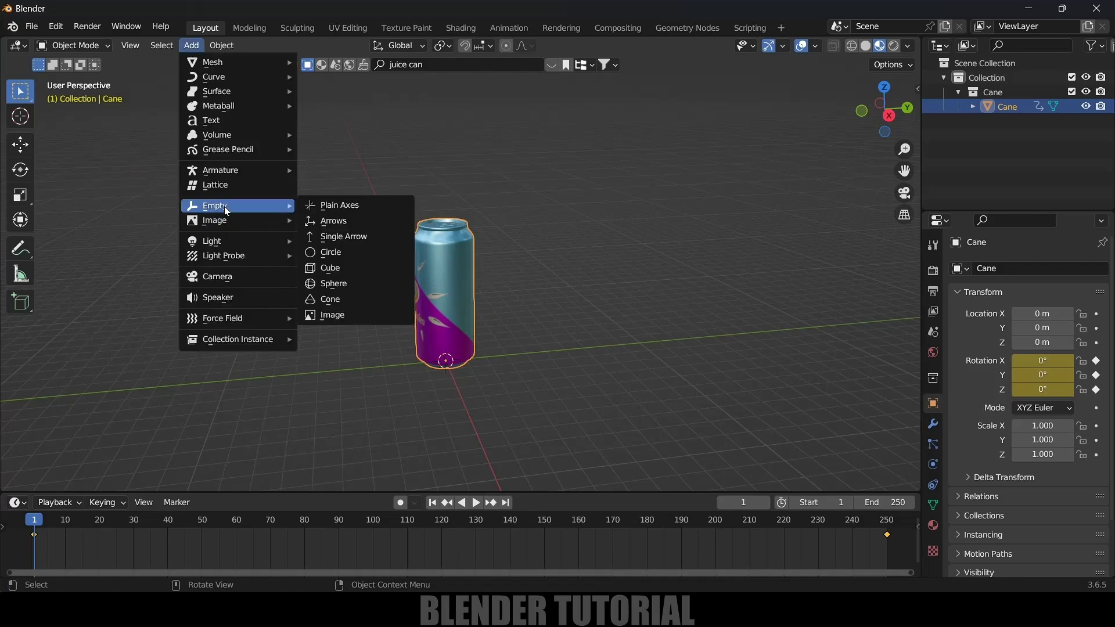
{"action": "left_click", "coordinate": [336, 268]}
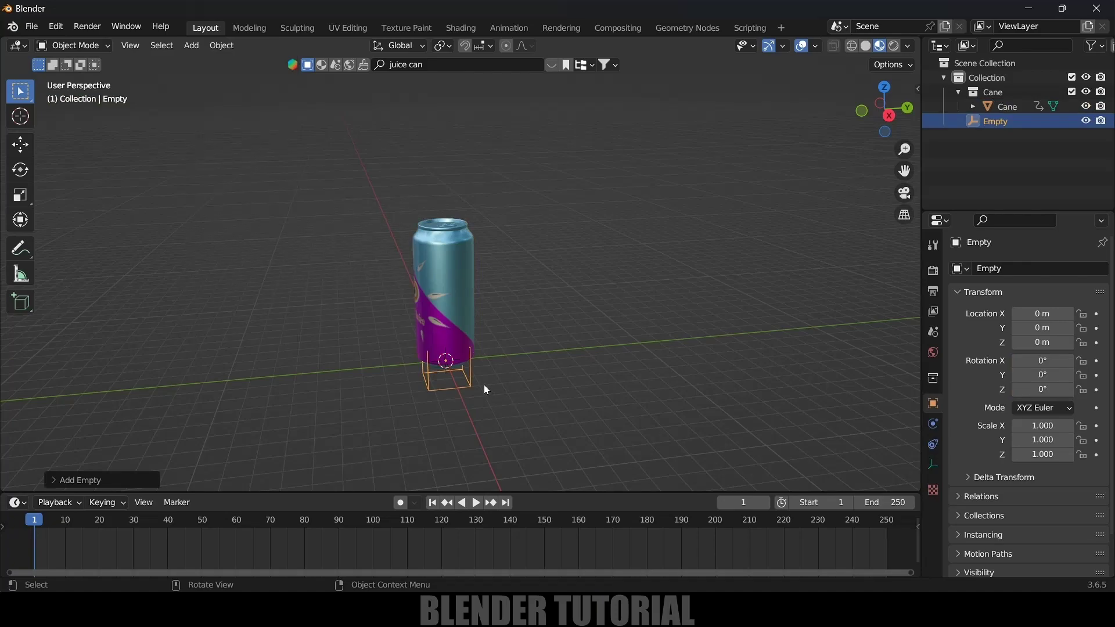
{"action": "key", "text": "s"}
{"action": "left_click", "coordinate": [578, 382]}
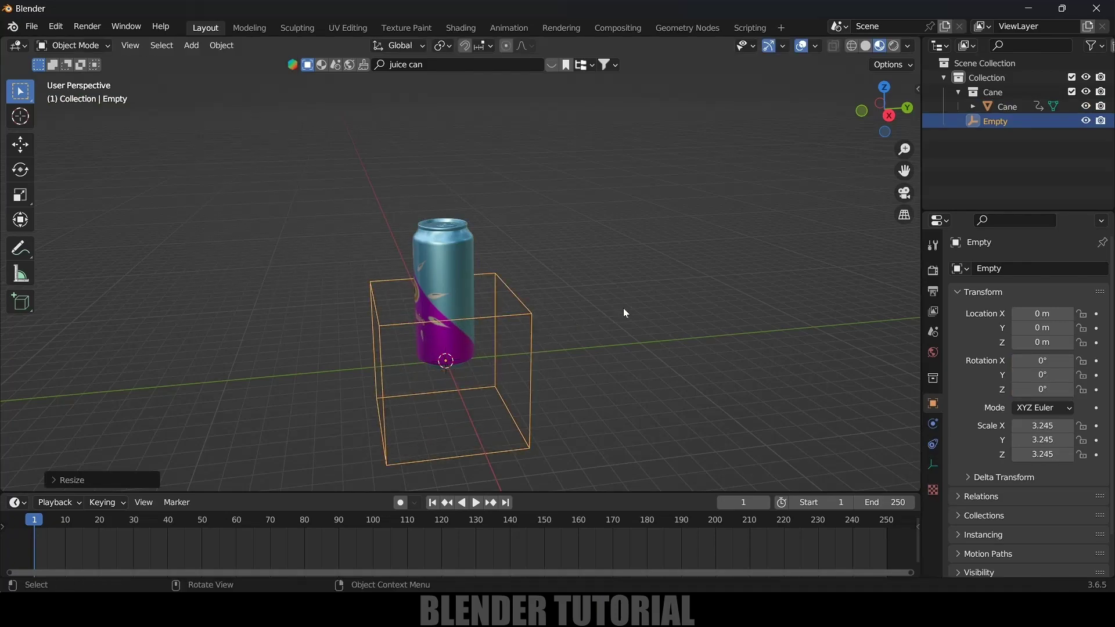
{"action": "key", "text": "KP_1"}
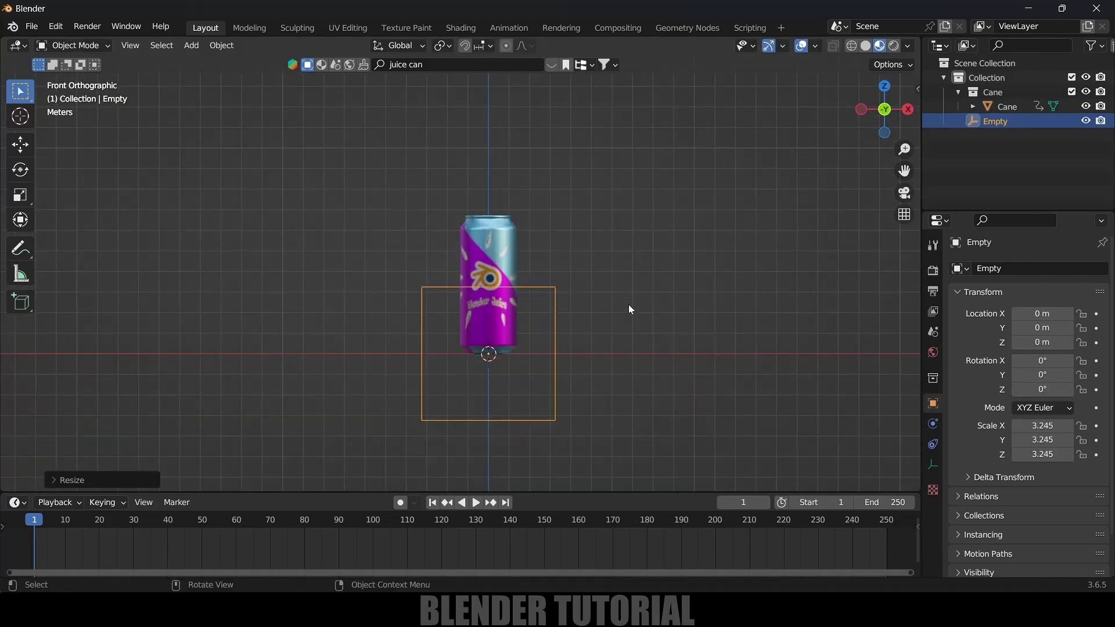
{"action": "left_click", "coordinate": [20, 144]}
{"action": "left_click_drag", "start_coordinate": [486, 296], "coordinate": [487, 246]}
{"action": "middle_click_drag", "start_coordinate": [487, 245], "coordinate": [502, 285]}
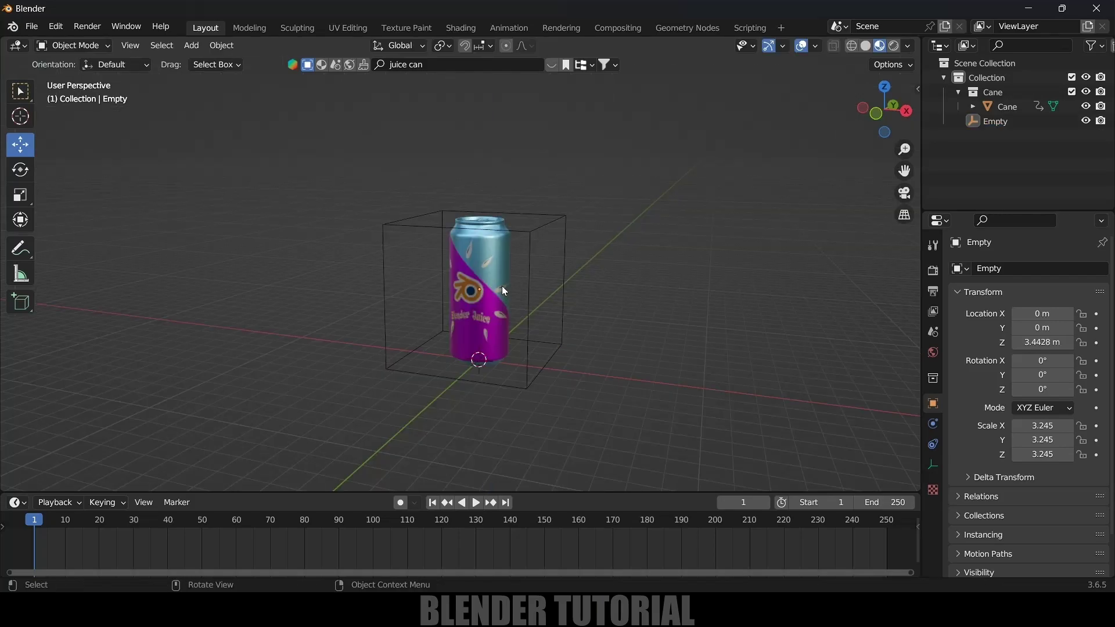
Parent the can to the empty, keeping its transform
{"action": "left_click", "coordinate": [502, 285]}
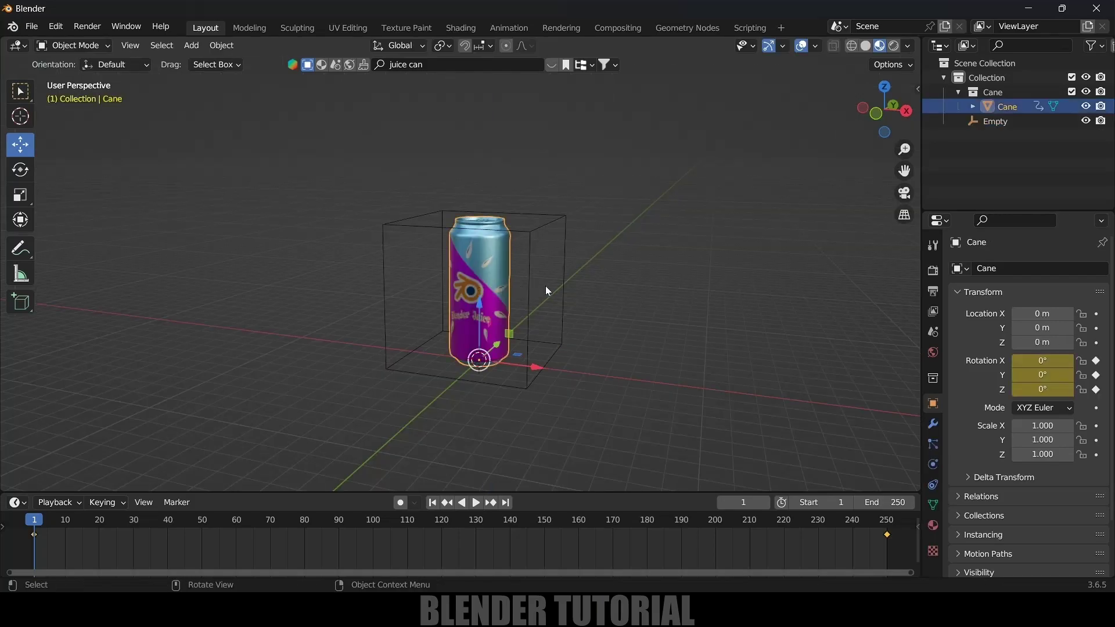
{"action": "left_click", "coordinate": [567, 249], "text": "shift"}
{"action": "key", "text": "ctrl+p"}
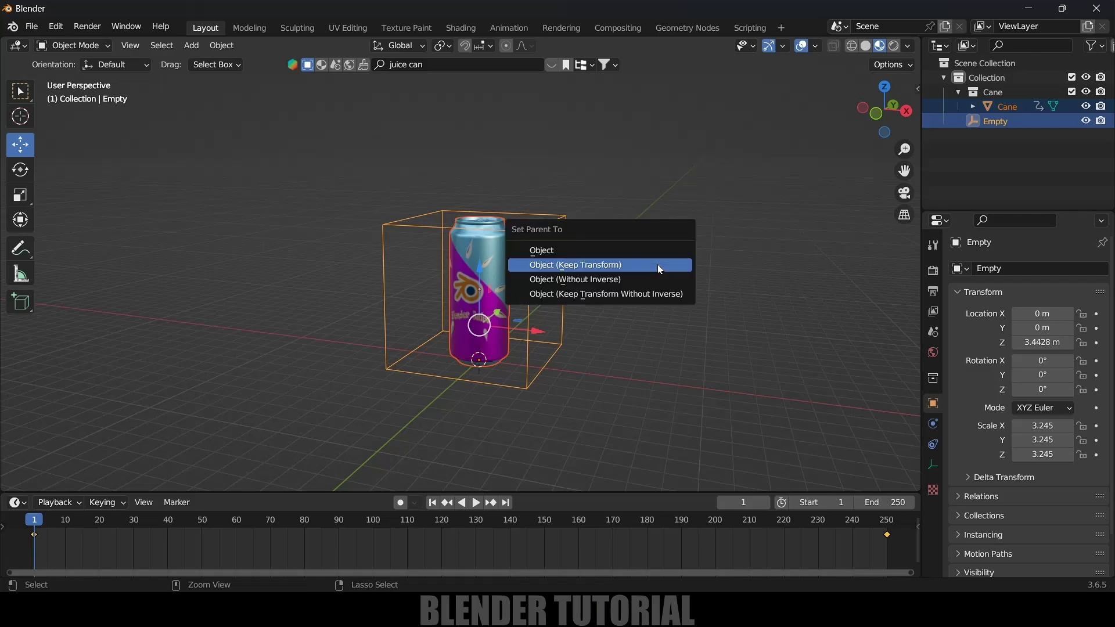
{"action": "left_click", "coordinate": [563, 267]}
Tilt the empty about -19° on X and preview the angled spin
{"action": "key", "text": "KP_3"}
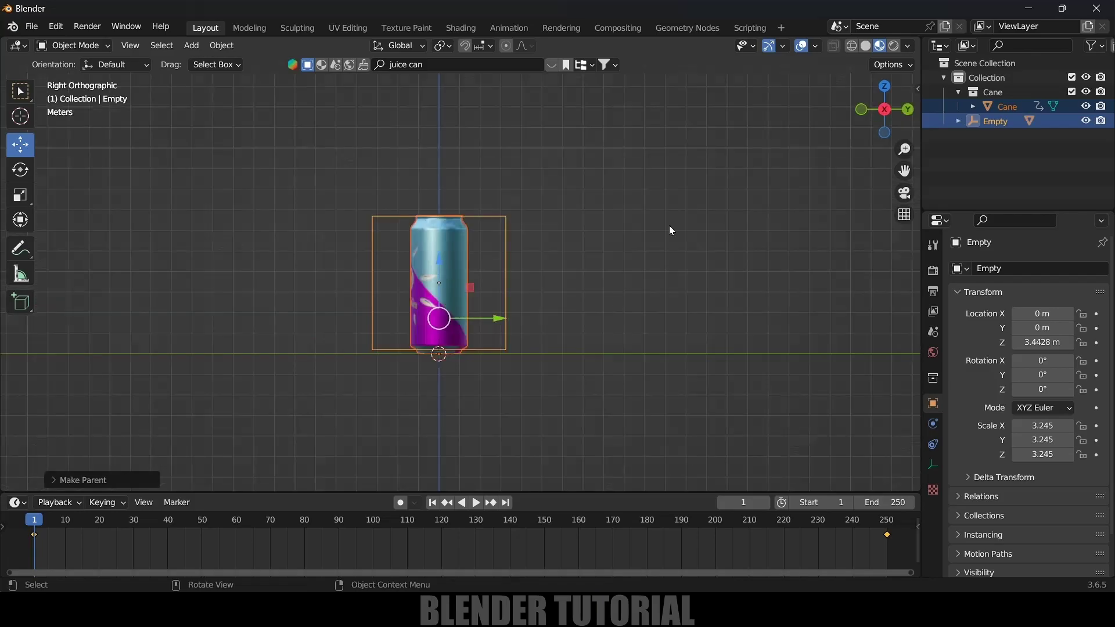
{"action": "left_click", "coordinate": [509, 255]}
{"action": "left_click", "coordinate": [32, 171]}
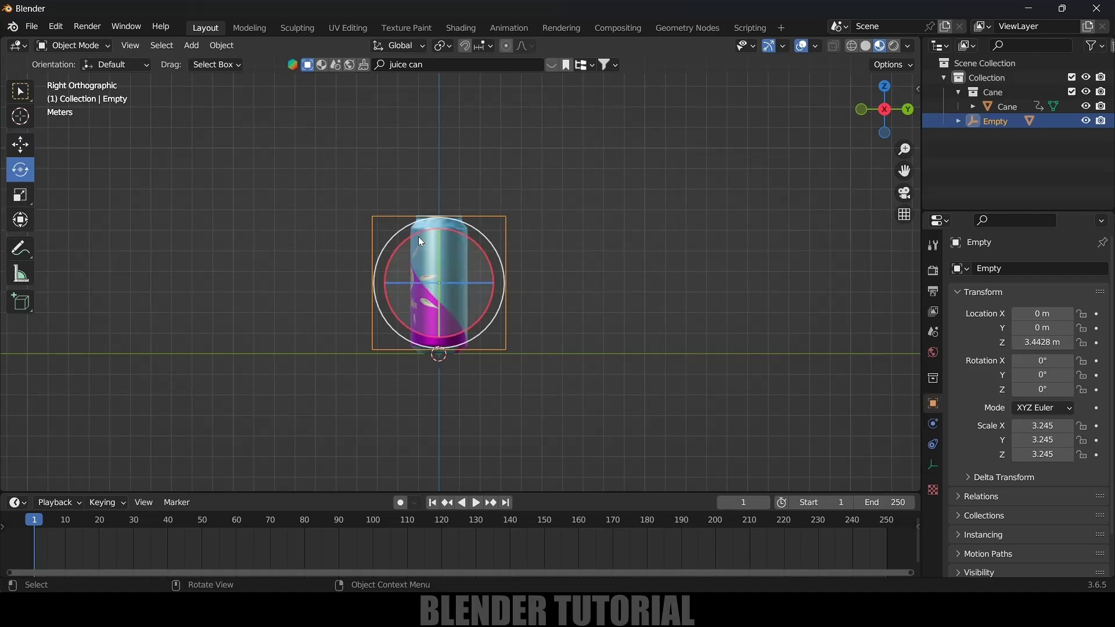
{"action": "left_click_drag", "start_coordinate": [409, 240], "coordinate": [426, 234]}
{"action": "middle_click_drag", "start_coordinate": [708, 305], "coordinate": [736, 313]}
{"action": "key", "text": "space"}
{"action": "middle_click_drag", "start_coordinate": [568, 376], "coordinate": [628, 380]}
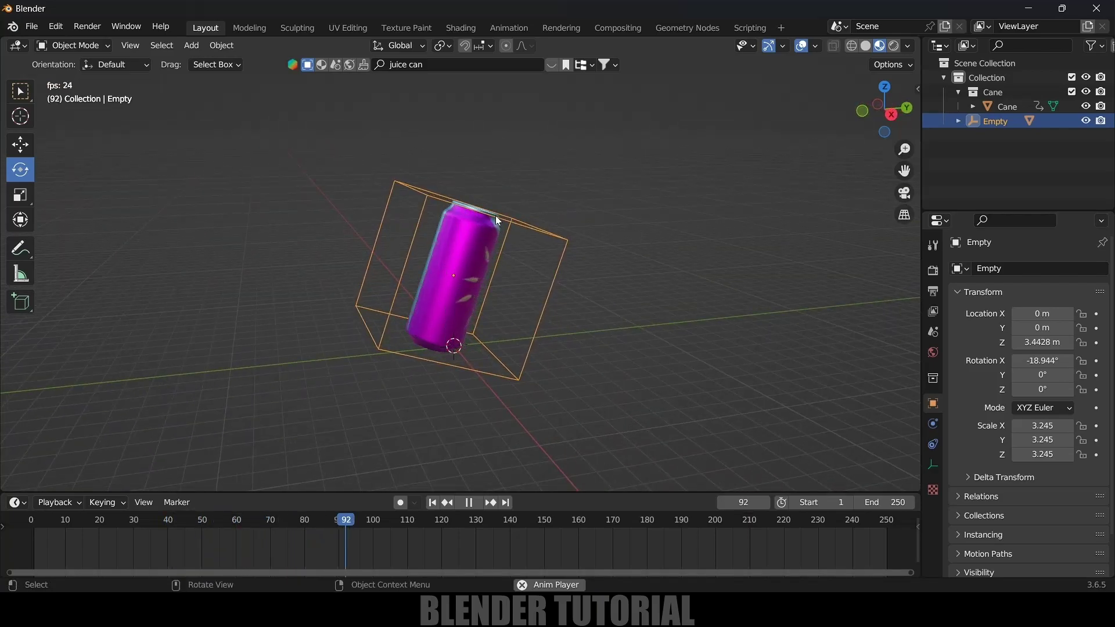
{"action": "key", "text": "space"}
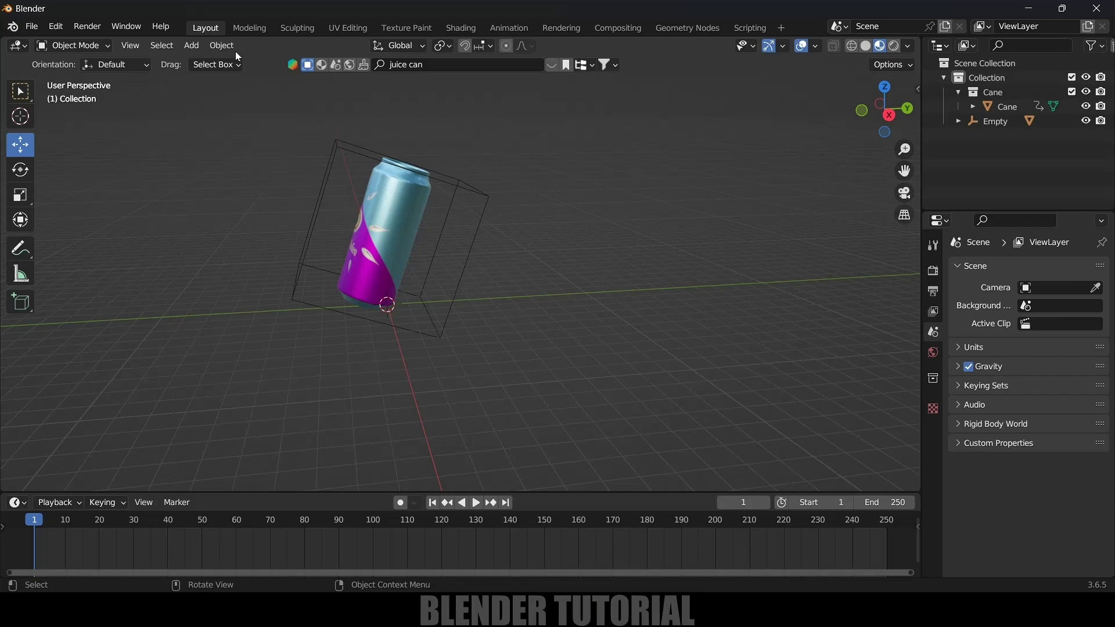
Add a UV sphere and move it beside the can
{"action": "left_click", "coordinate": [191, 45]}
{"action": "mouse_move", "coordinate": [204, 62]}
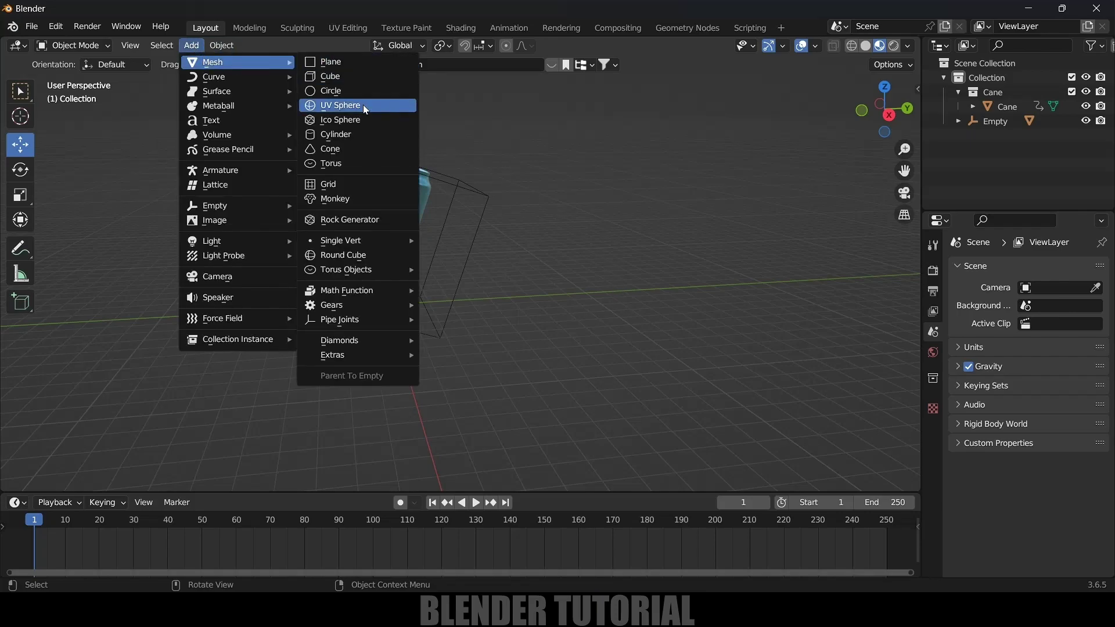
{"action": "left_click", "coordinate": [349, 105]}
{"action": "left_click_drag", "start_coordinate": [456, 303], "coordinate": [633, 290]}
{"action": "left_click_drag", "start_coordinate": [588, 247], "coordinate": [587, 225]}
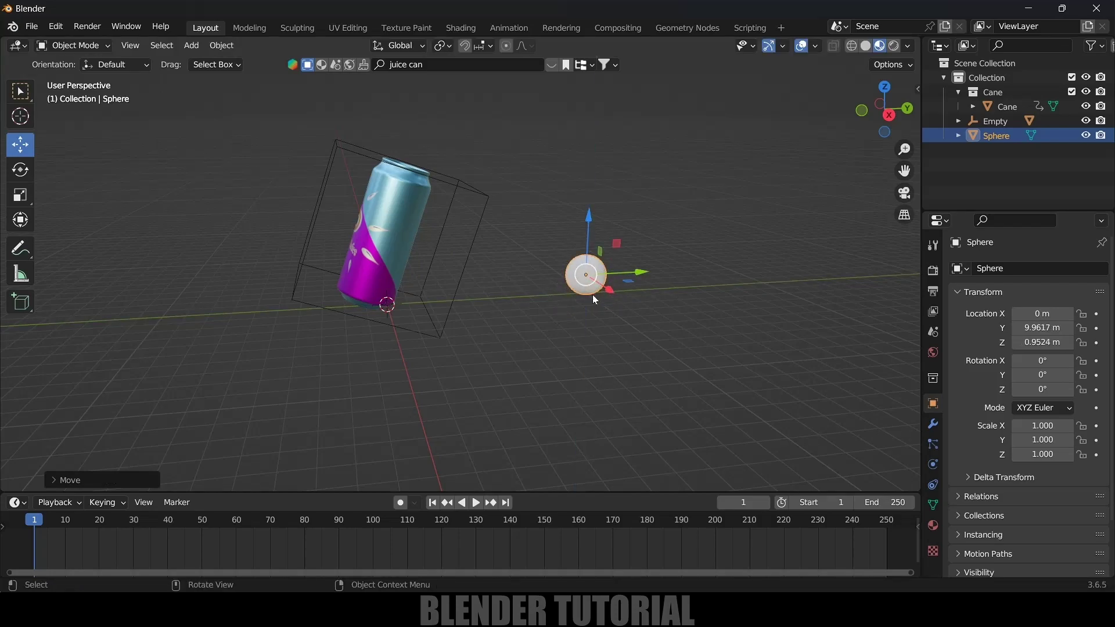
{"action": "left_click", "coordinate": [633, 279]}
{"action": "key", "text": "ctrl+z"}
{"action": "left_click_drag", "start_coordinate": [627, 283], "coordinate": [669, 283]}
{"action": "middle_click_drag", "start_coordinate": [648, 318], "coordinate": [641, 314]}
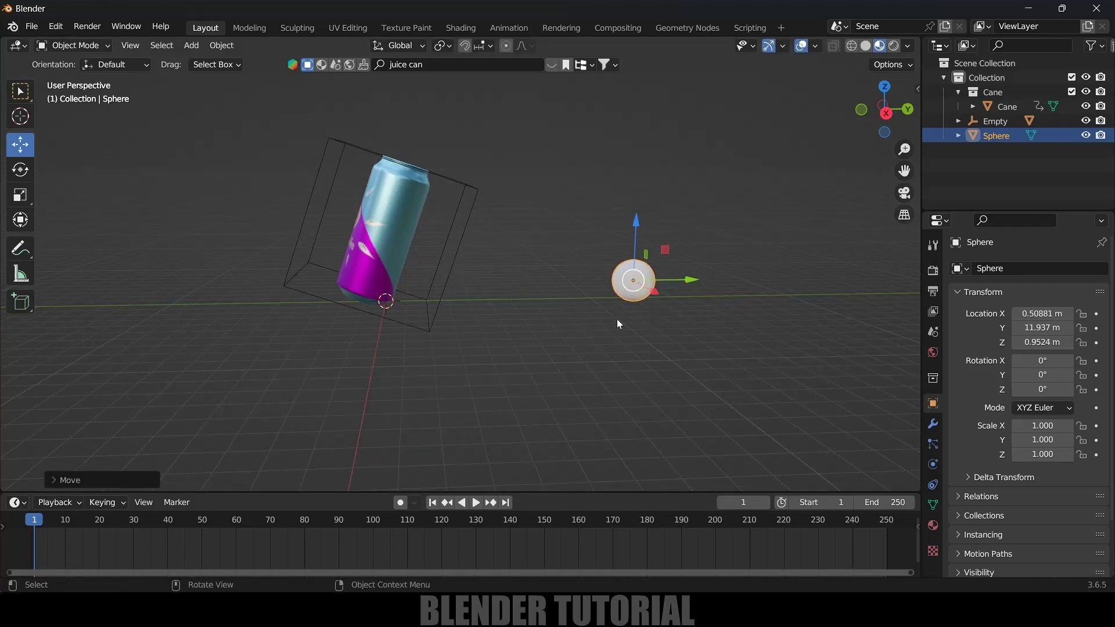
{"action": "middle_click_drag", "start_coordinate": [637, 334], "coordinate": [615, 287]}
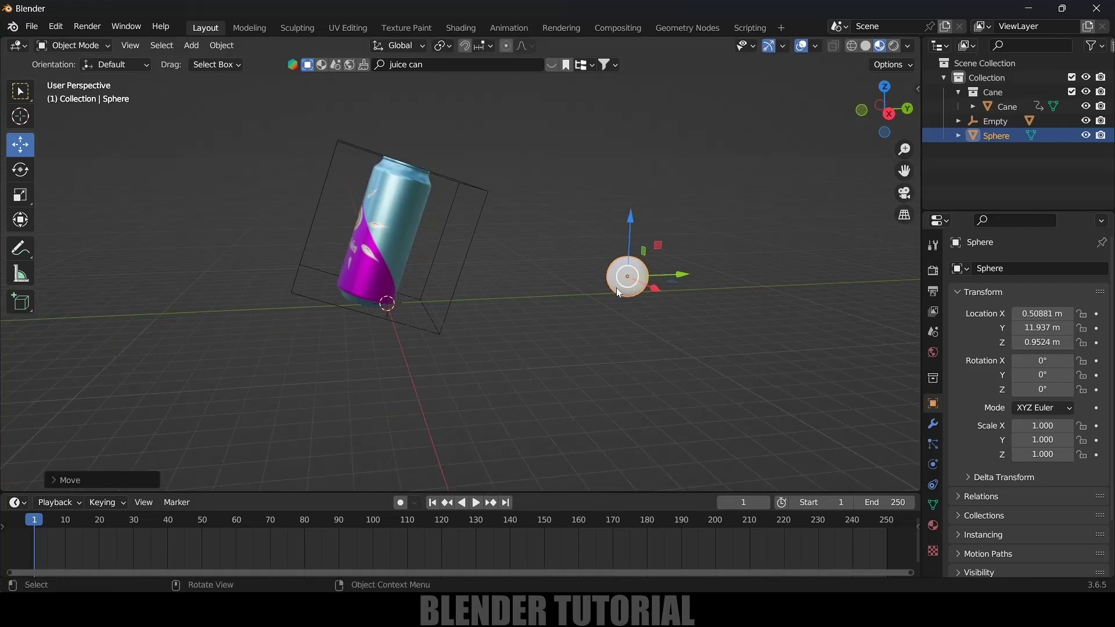
Apply Quick Liquid to the sphere to create a Liquid Domain
{"action": "left_click", "coordinate": [225, 49]}
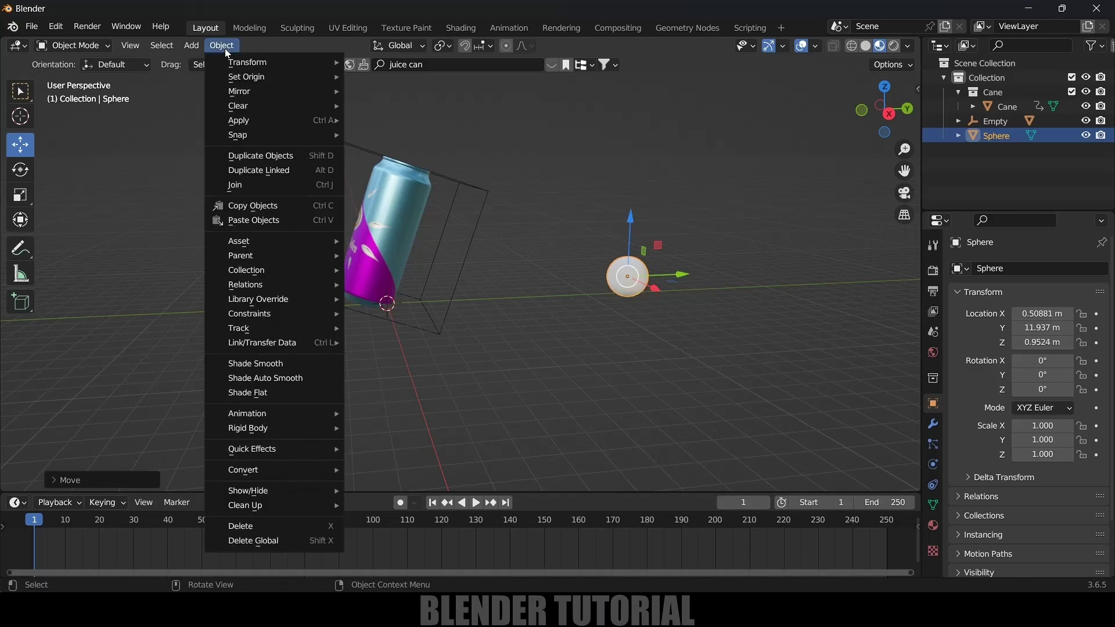
{"action": "mouse_move", "coordinate": [259, 450]}
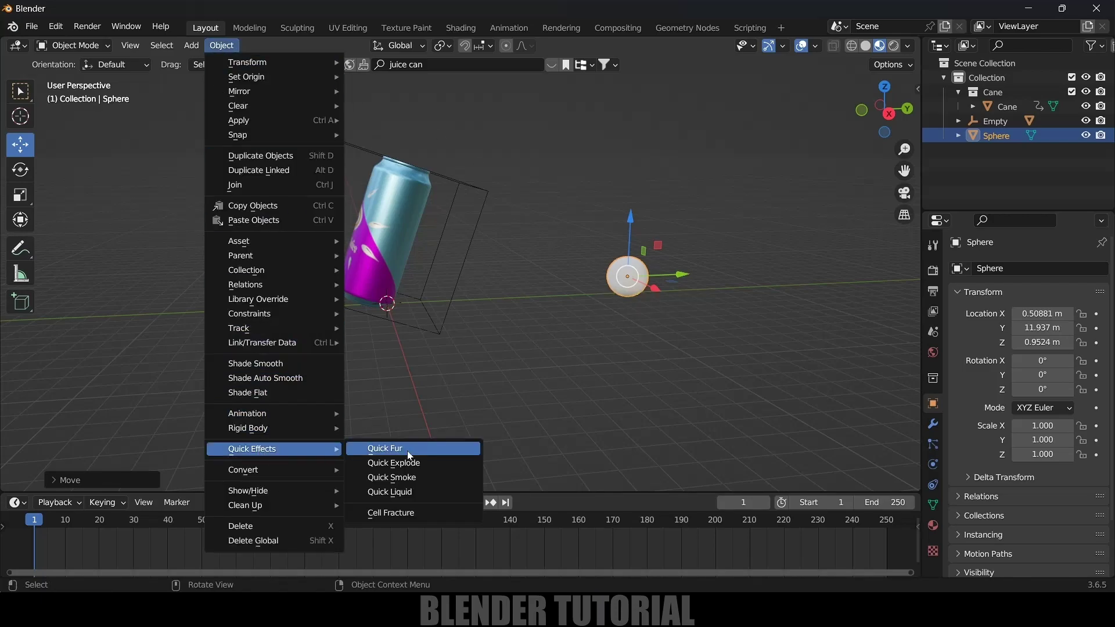
{"action": "left_click", "coordinate": [399, 493]}
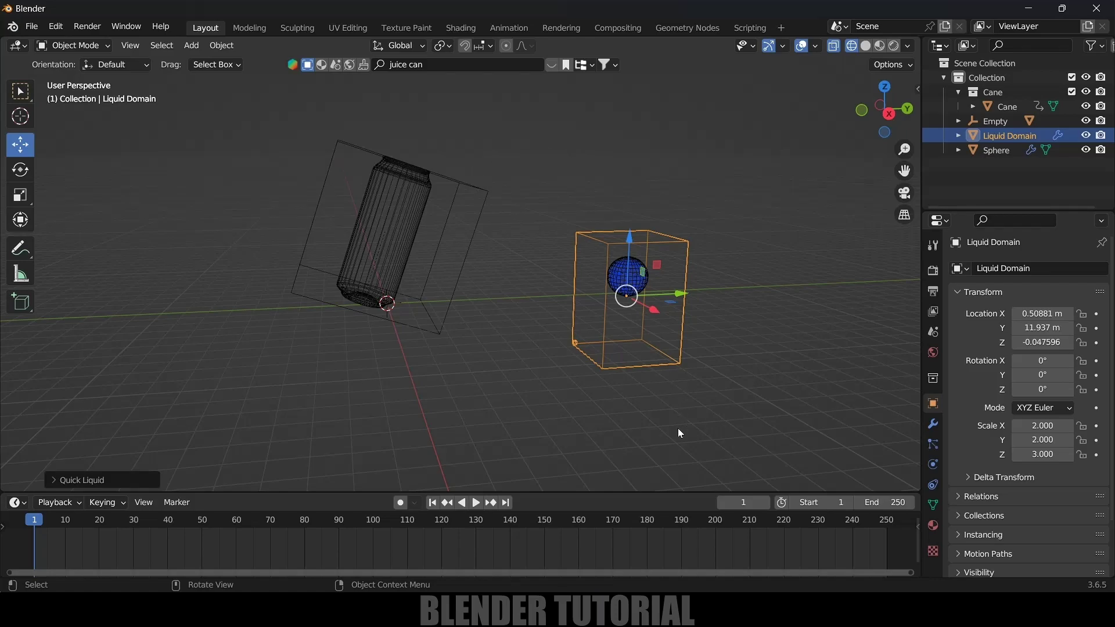
In side view, scale up the Liquid Domain, raise it and shift it toward the can
{"action": "key", "text": "KP_3"}
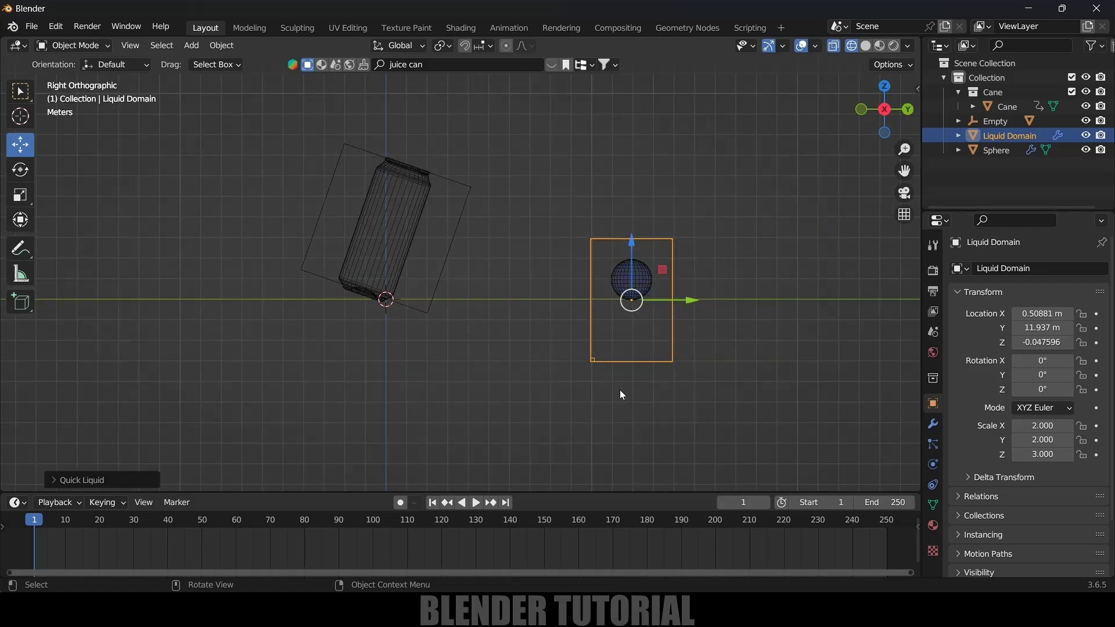
{"action": "left_click", "coordinate": [621, 438]}
{"action": "left_click", "coordinate": [611, 357]}
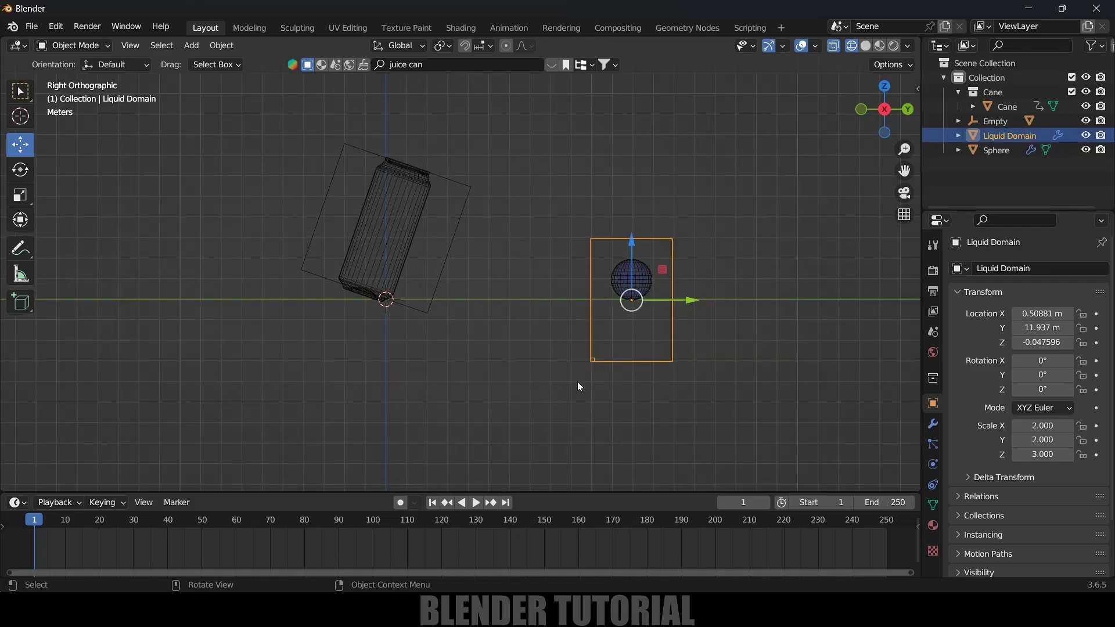
{"action": "key", "text": "s"}
{"action": "left_click", "coordinate": [474, 292]}
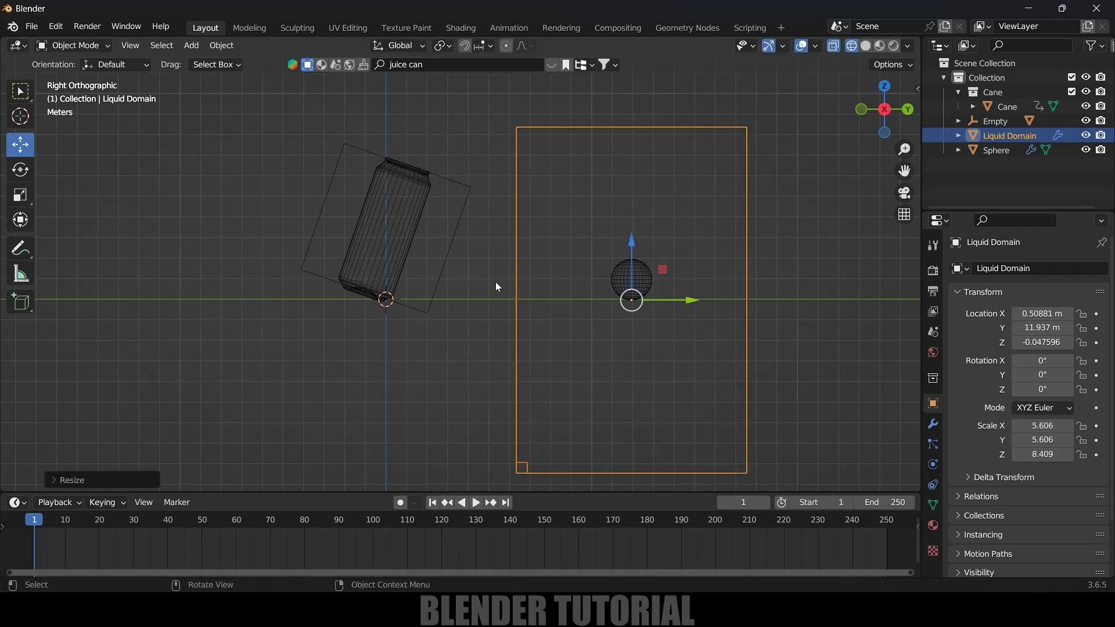
{"action": "left_click_drag", "start_coordinate": [632, 242], "coordinate": [631, 175]}
{"action": "left_click_drag", "start_coordinate": [691, 234], "coordinate": [462, 233]}
Stretch the domain along Y, recentre it, and widen it along X to 8.278
{"action": "key", "text": "s"}
{"action": "key", "text": "y"}
{"action": "left_click", "coordinate": [740, 294]}
{"action": "left_click_drag", "start_coordinate": [460, 233], "coordinate": [436, 233]}
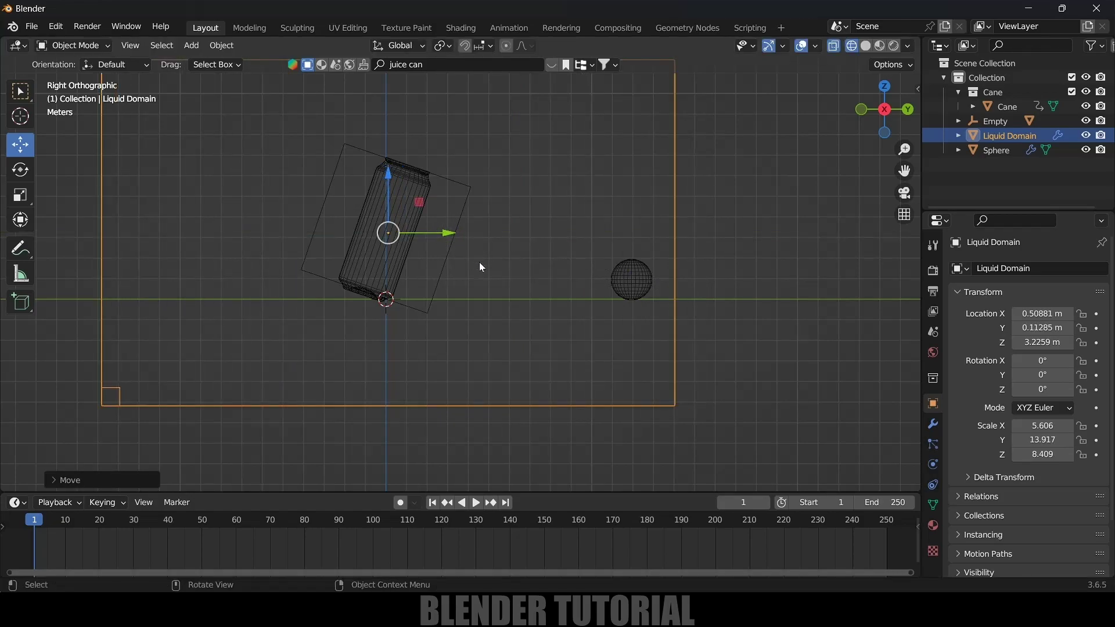
{"action": "key", "text": "KP_1"}
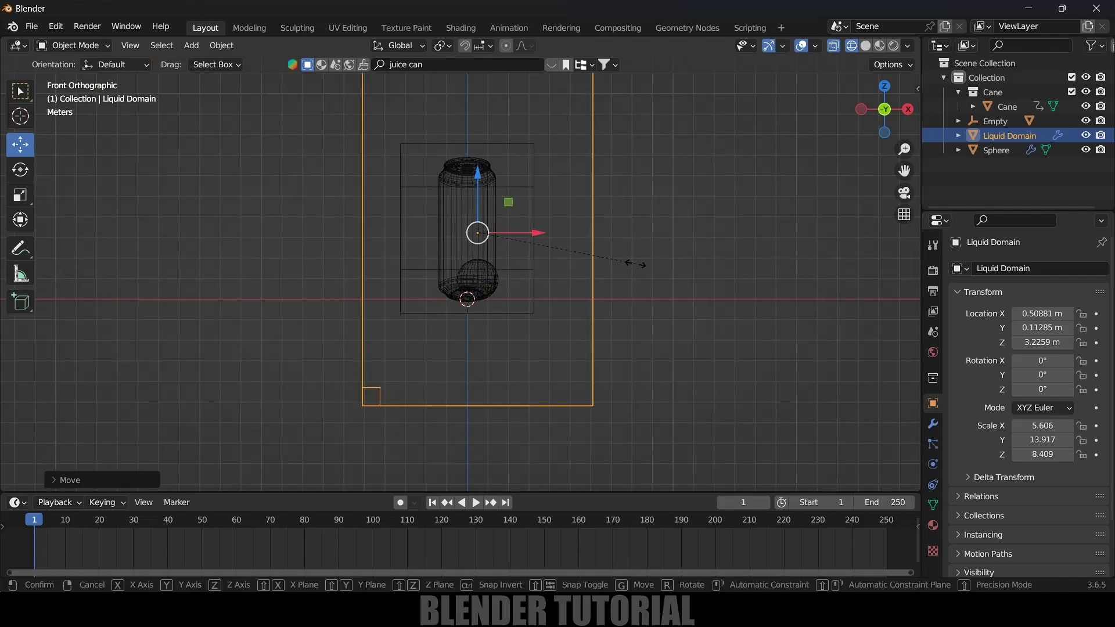
{"action": "key", "text": "s"}
{"action": "key", "text": "x"}
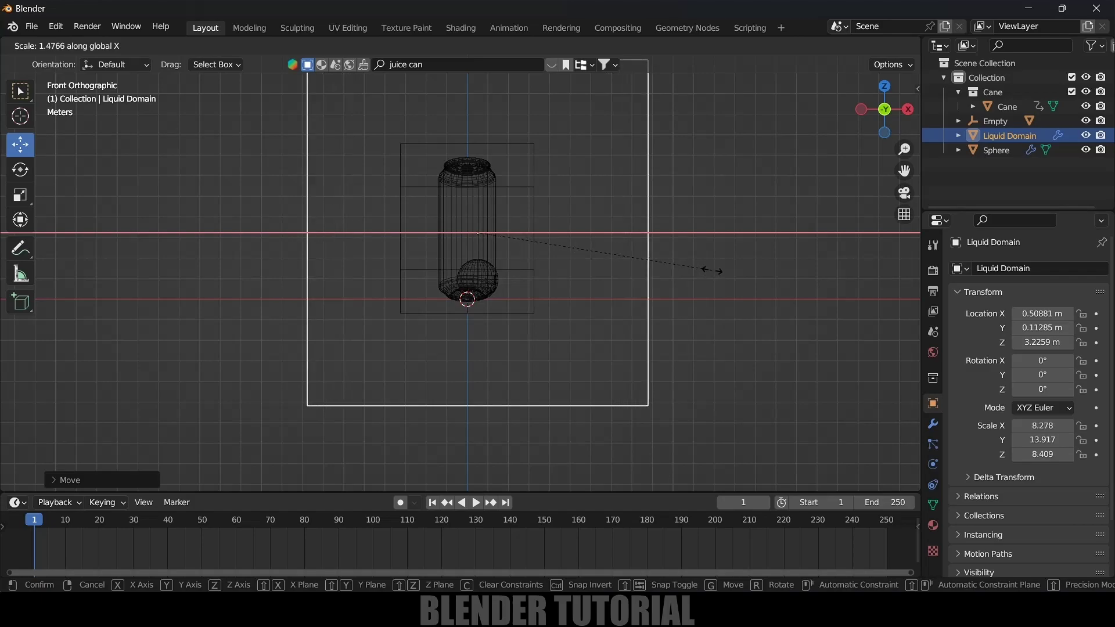
{"action": "left_click", "coordinate": [723, 276]}
Inspect the domain from several angles to confirm it encloses both can and sphere
{"action": "middle_click_drag", "start_coordinate": [783, 332], "coordinate": [505, 293]}
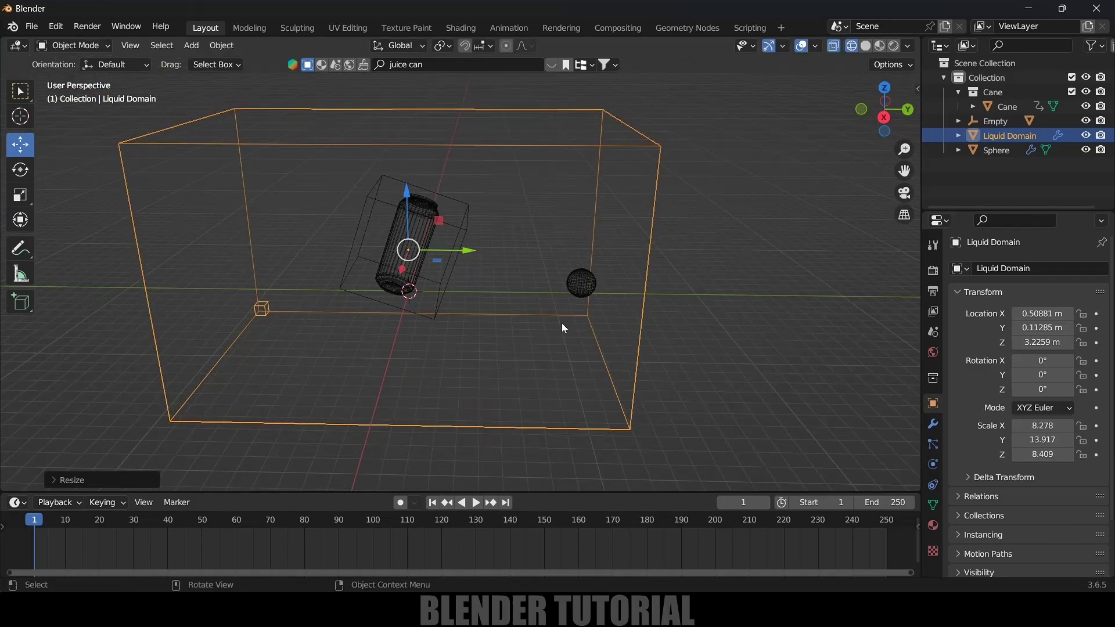
{"action": "middle_click_drag", "start_coordinate": [526, 308], "coordinate": [493, 266]}
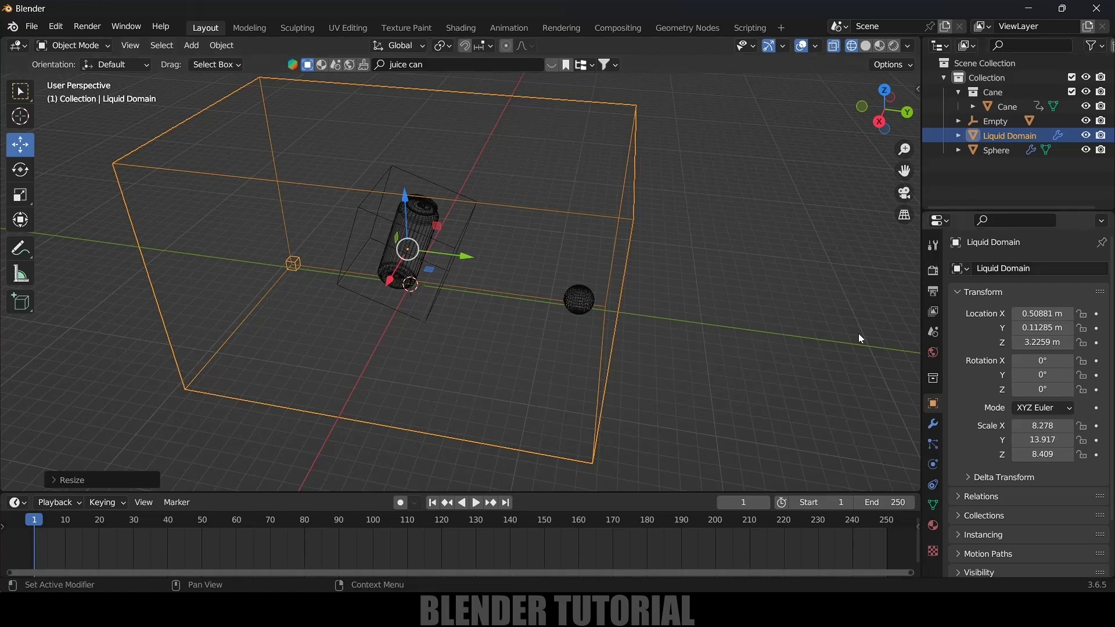
{"action": "middle_click_drag", "start_coordinate": [483, 347], "coordinate": [625, 305]}
{"action": "scroll", "coordinate": [625, 305], "scroll_direction": "down", "scroll_amount": 3}
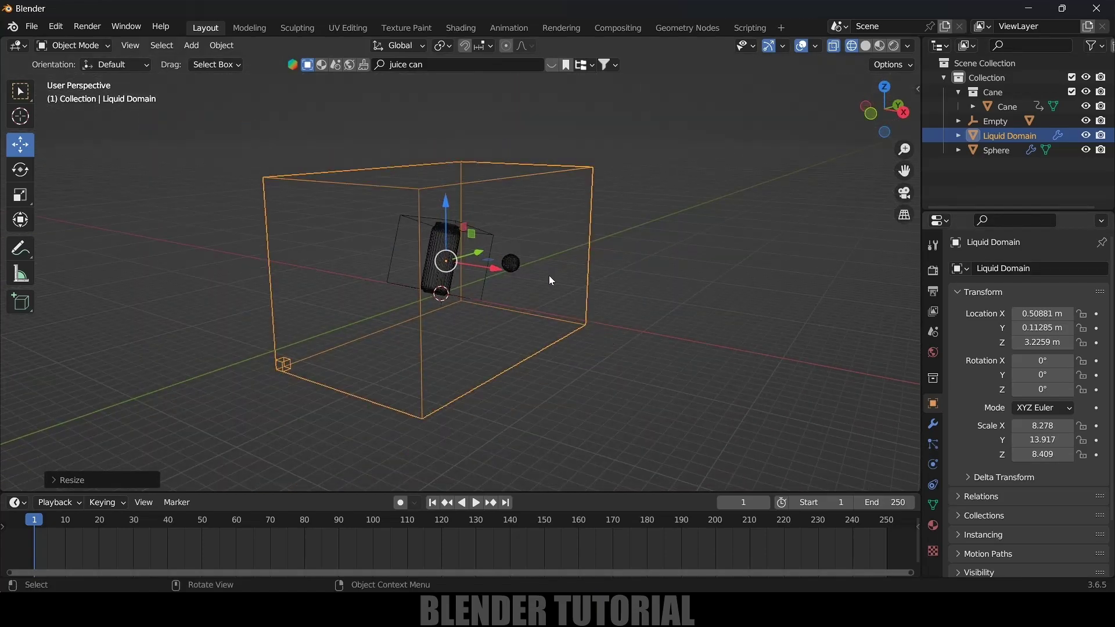
{"action": "middle_click_drag", "start_coordinate": [392, 260], "coordinate": [515, 333]}
{"action": "scroll", "coordinate": [556, 322], "scroll_direction": "up", "scroll_amount": 3}
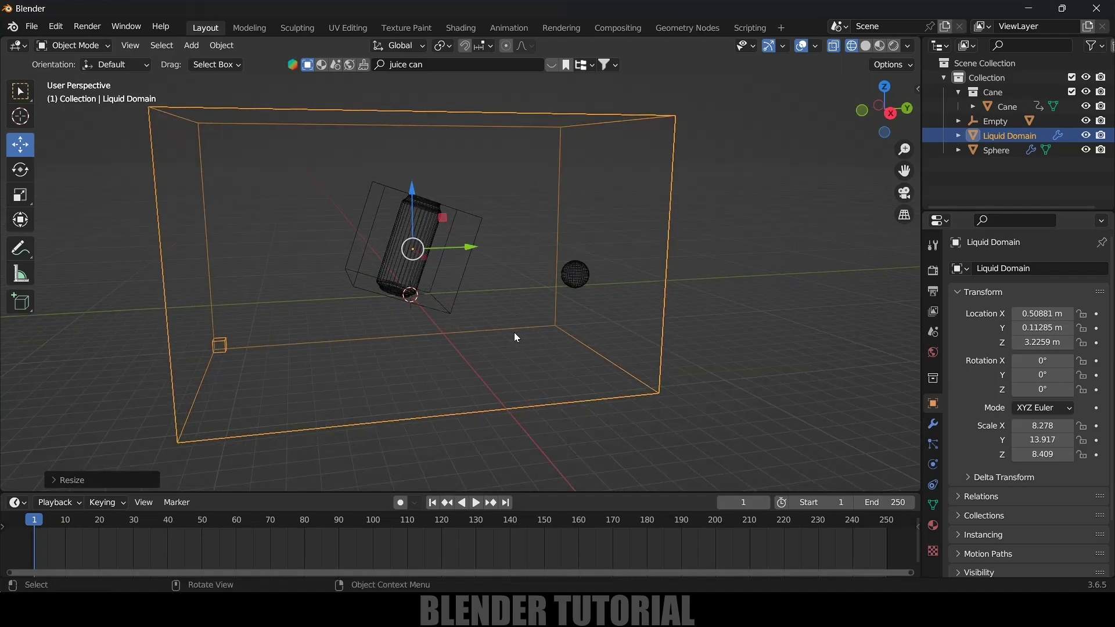
{"action": "left_click", "coordinate": [574, 281]}
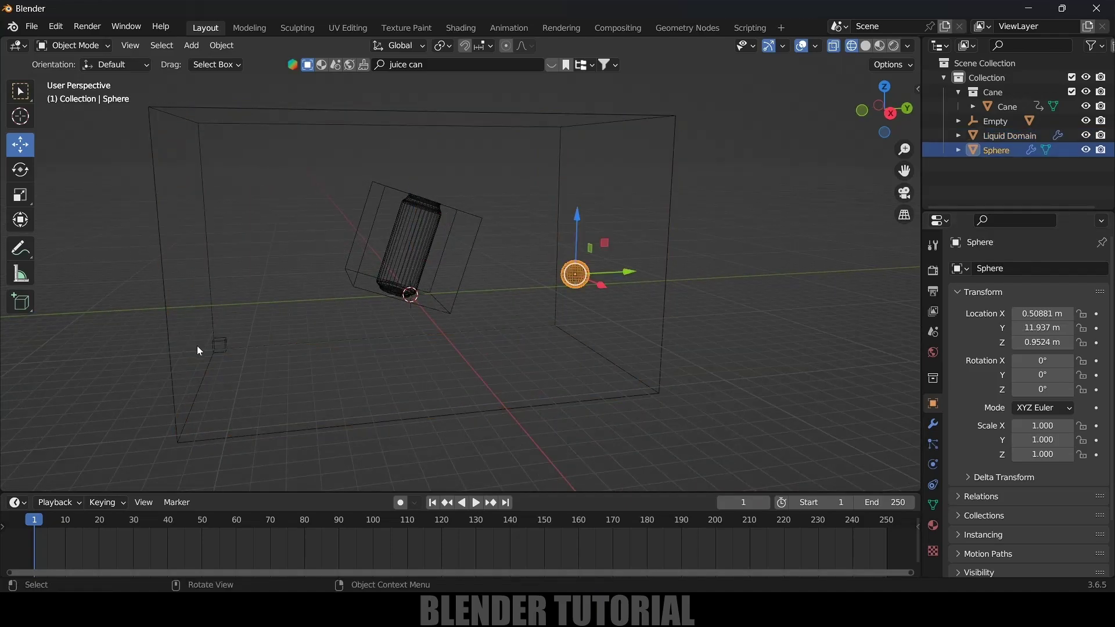
{"action": "left_click", "coordinate": [232, 364]}
{"action": "middle_click_drag", "start_coordinate": [231, 363], "coordinate": [276, 351]}
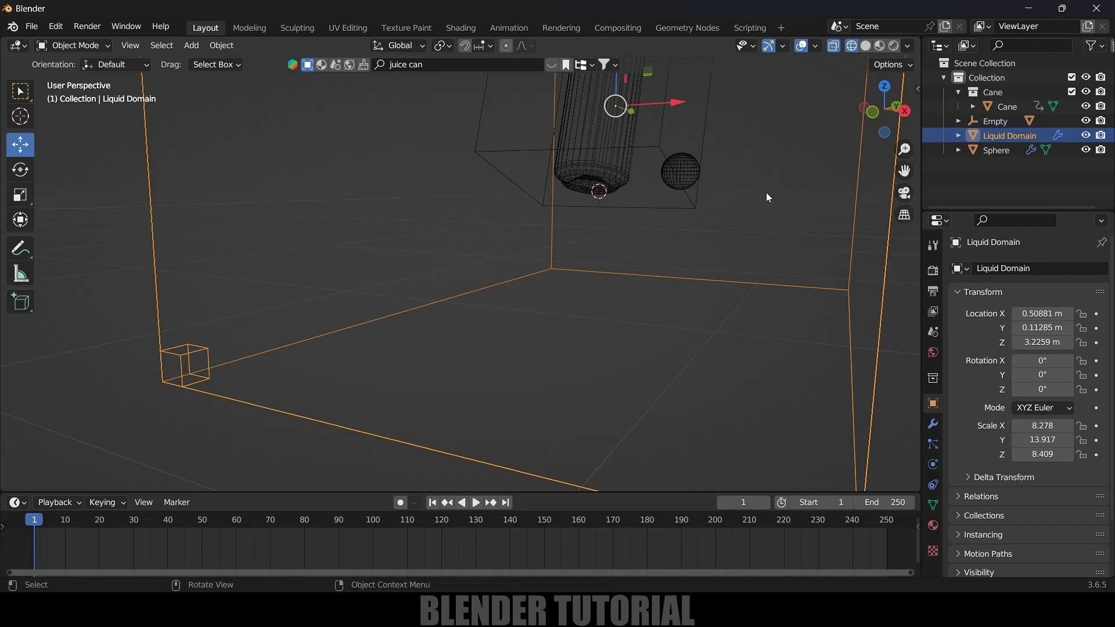
{"action": "middle_click_drag", "start_coordinate": [201, 364], "coordinate": [654, 356]}
{"action": "left_click", "coordinate": [719, 323]}
{"action": "left_click", "coordinate": [702, 322]}
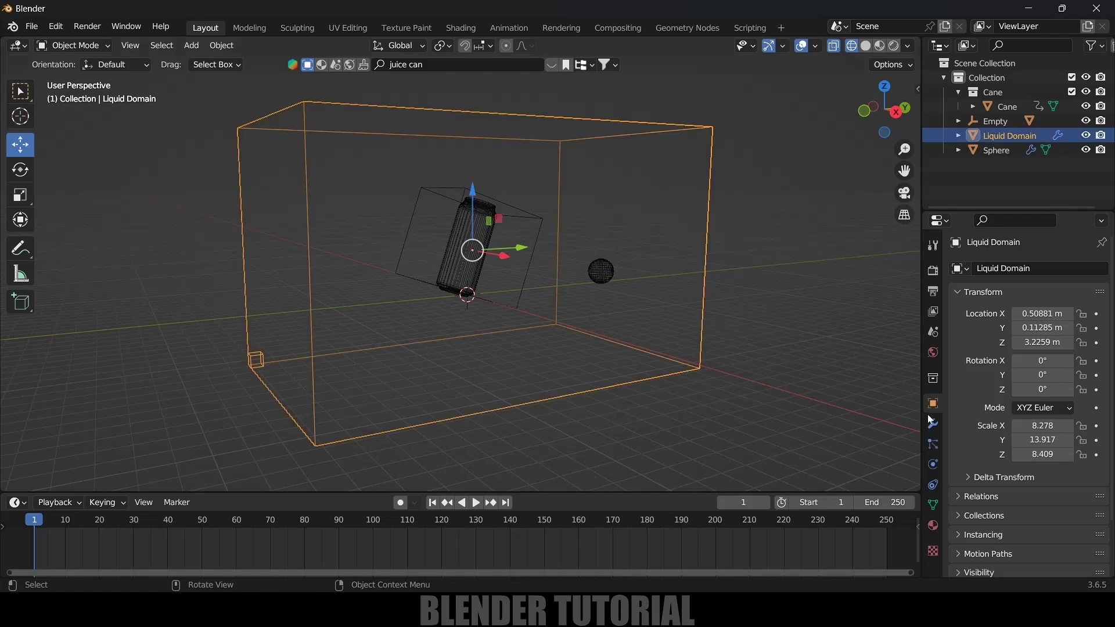
{"action": "left_click", "coordinate": [933, 464]}
Set the liquid domain resolution to 64
{"action": "scroll", "coordinate": [991, 444], "scroll_direction": "down", "scroll_amount": 5}
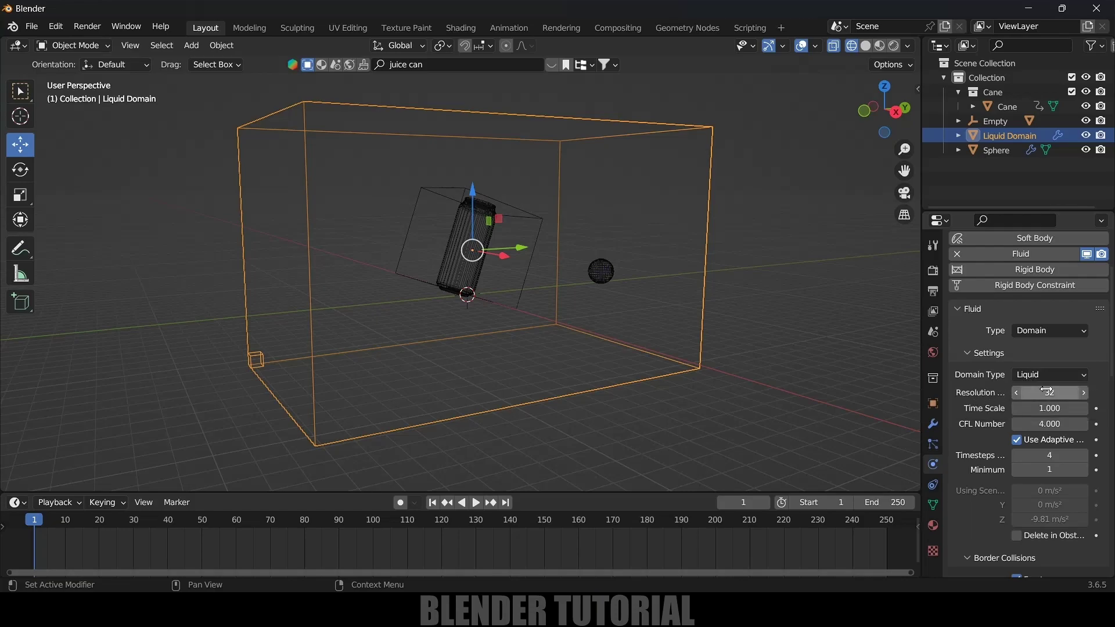
{"action": "left_click", "coordinate": [1046, 390]}
{"action": "type", "text": "64"}
{"action": "key", "text": "Return"}
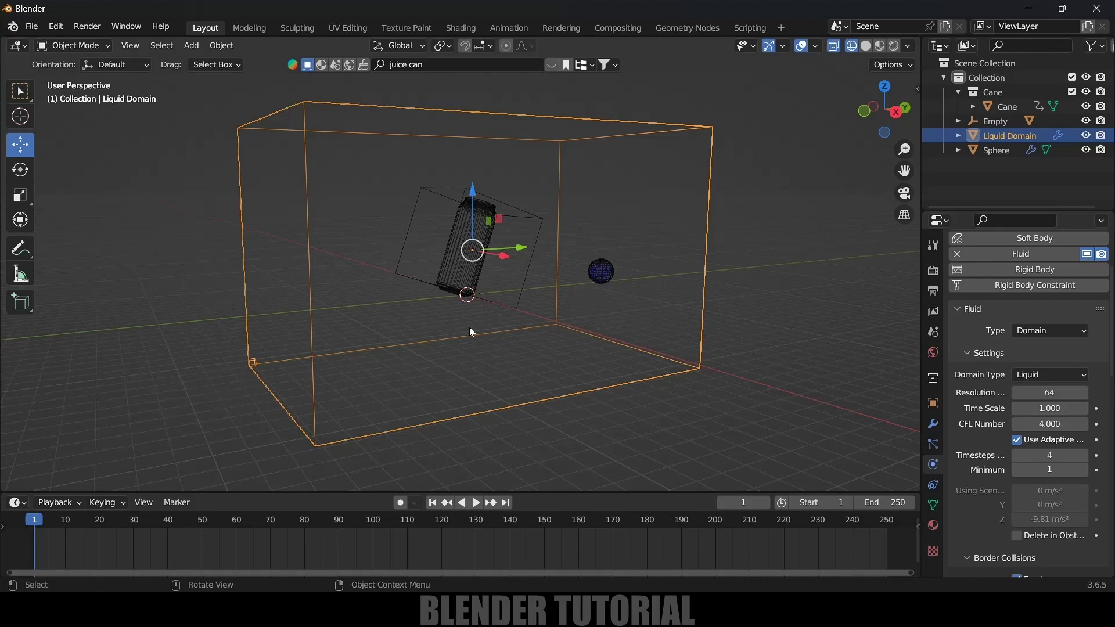
Turn off the domain's border collisions and enable liquid mesh generation
{"action": "scroll", "coordinate": [967, 423], "scroll_direction": "down", "scroll_amount": 8}
{"action": "scroll", "coordinate": [969, 424], "scroll_direction": "down", "scroll_amount": 2}
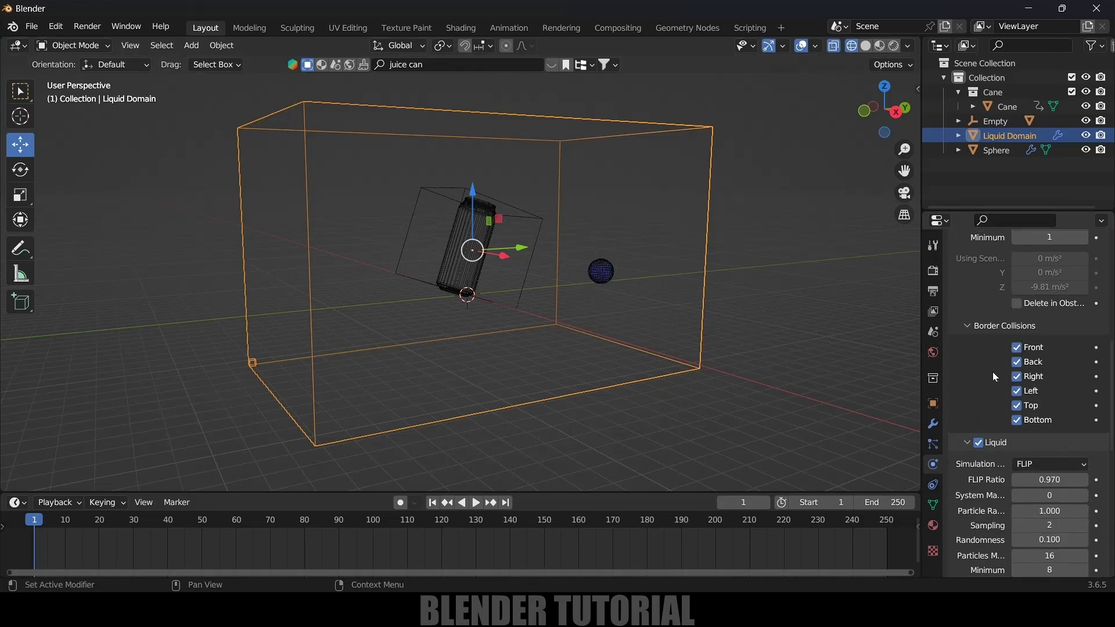
{"action": "left_click", "coordinate": [1019, 348]}
{"action": "left_click_drag", "start_coordinate": [1018, 363], "coordinate": [1020, 423]}
{"action": "scroll", "coordinate": [982, 372], "scroll_direction": "down", "scroll_amount": 8}
{"action": "scroll", "coordinate": [983, 372], "scroll_direction": "down", "scroll_amount": 7}
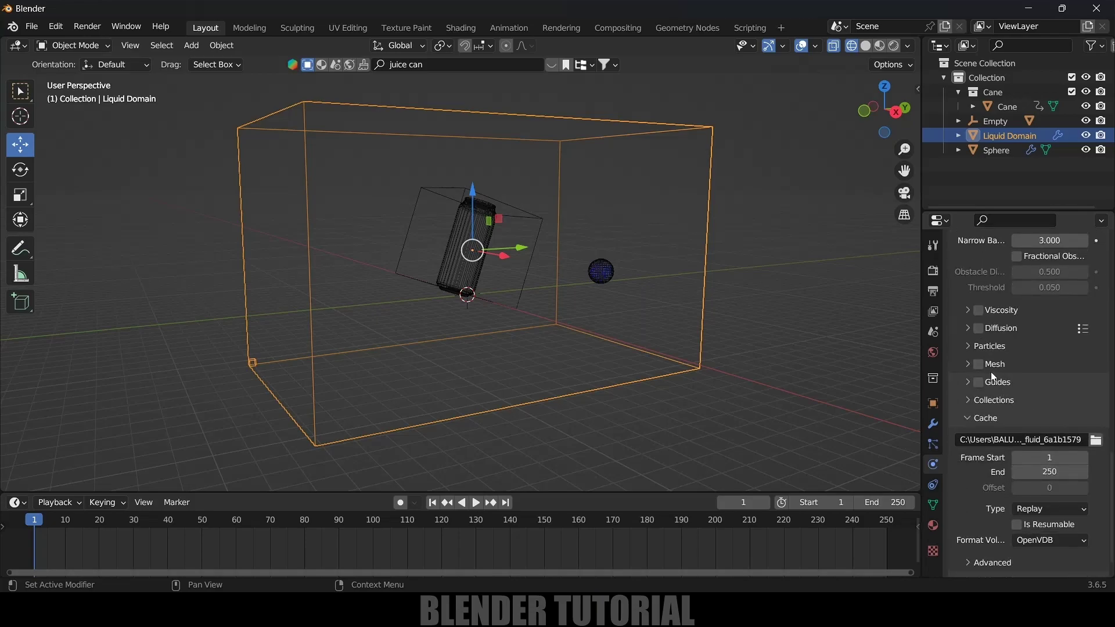
{"action": "left_click", "coordinate": [981, 365]}
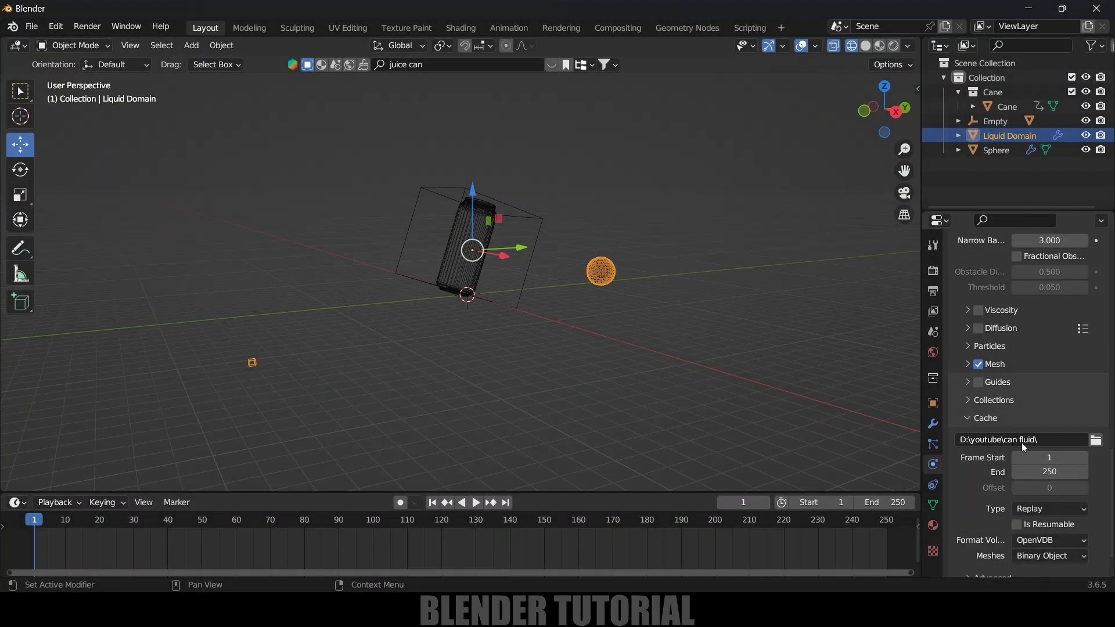
Set the cache type to All and enable Is Resumable
{"action": "scroll", "coordinate": [987, 470], "scroll_direction": "down", "scroll_amount": 2}
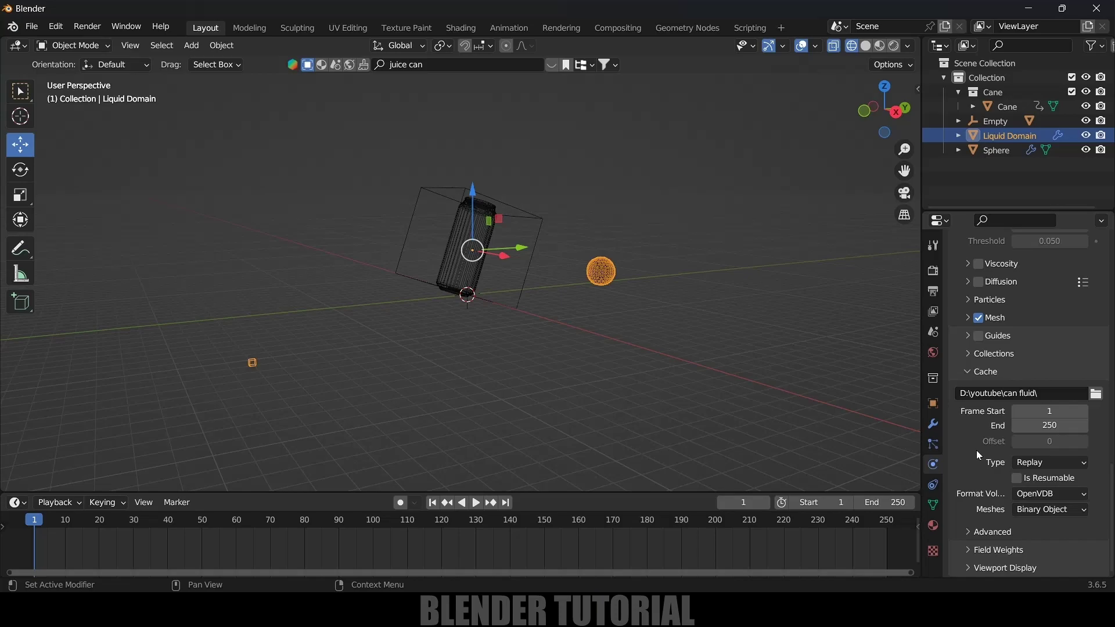
{"action": "left_click", "coordinate": [1021, 462]}
{"action": "left_click", "coordinate": [1033, 506]}
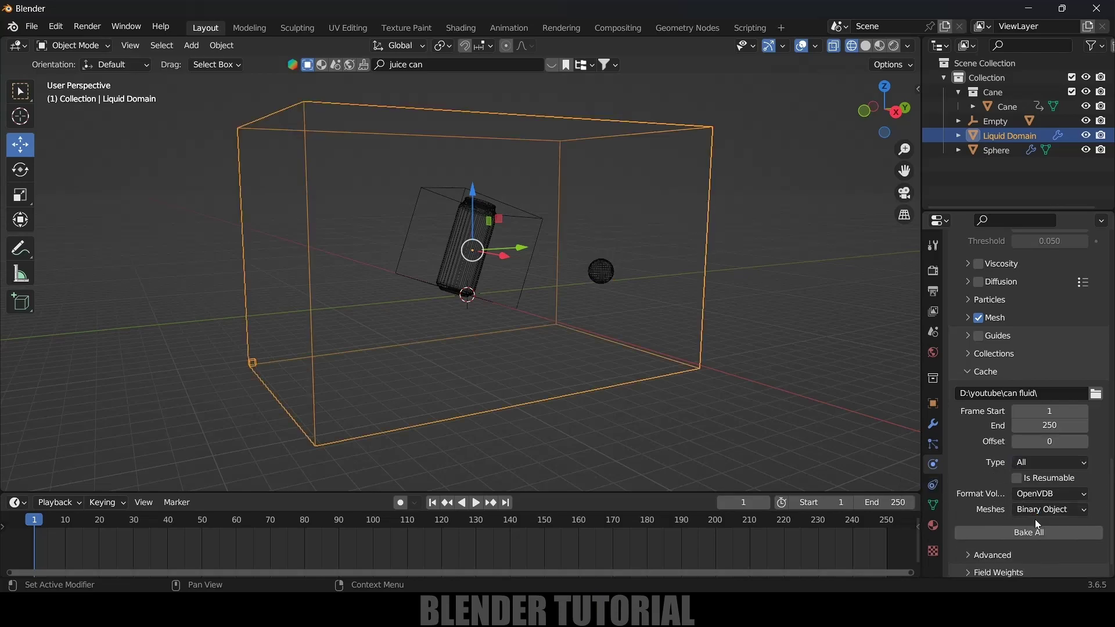
{"action": "left_click", "coordinate": [1017, 478]}
{"action": "scroll", "coordinate": [1026, 476], "scroll_direction": "up", "scroll_amount": 15}
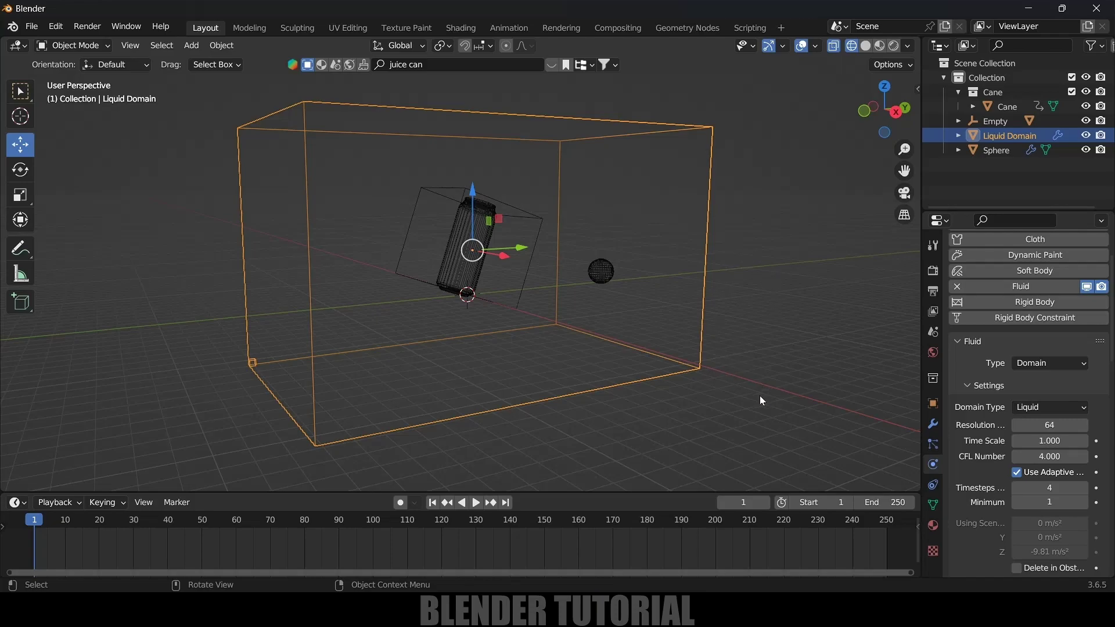
Give the sphere a Liquid flow with Geometry behavior and 5 sampling substeps
{"action": "left_click", "coordinate": [596, 272]}
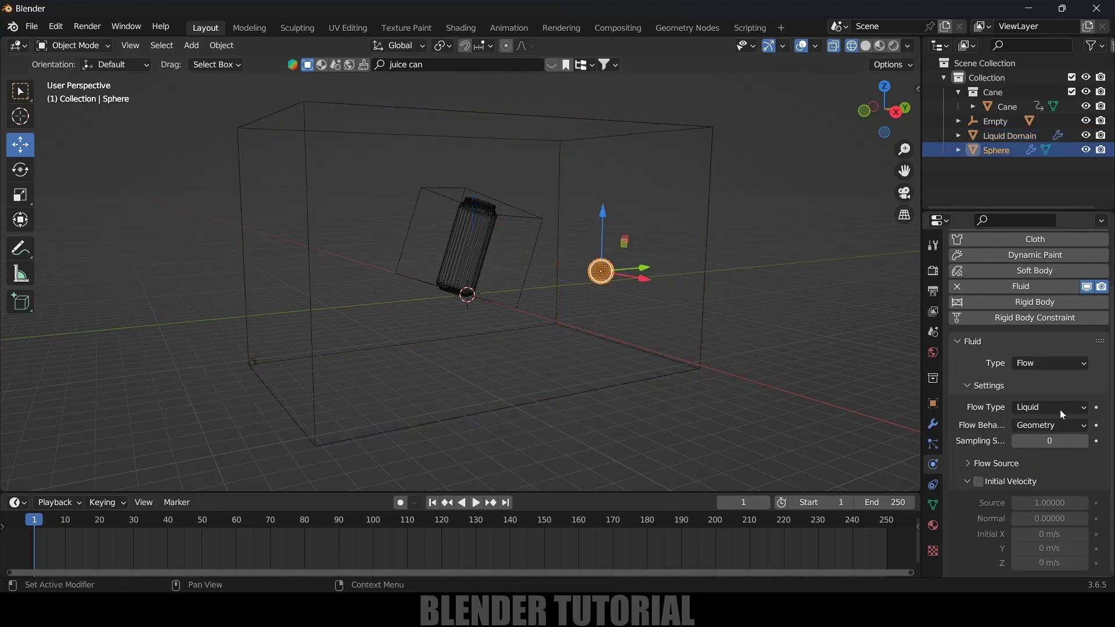
{"action": "left_click", "coordinate": [1033, 408]}
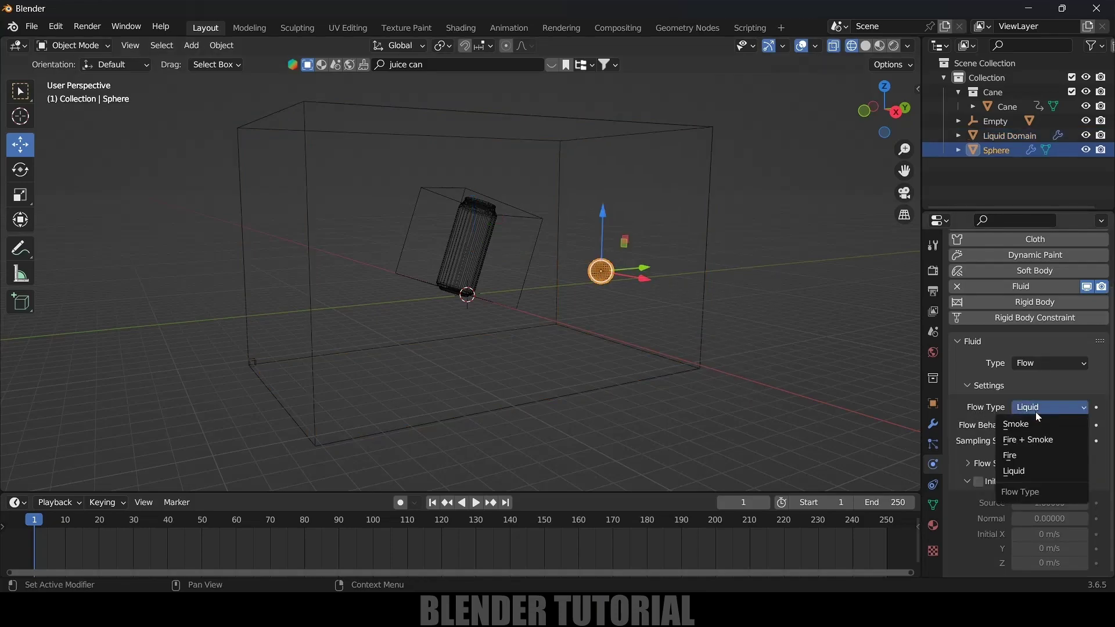
{"action": "left_click", "coordinate": [1015, 472]}
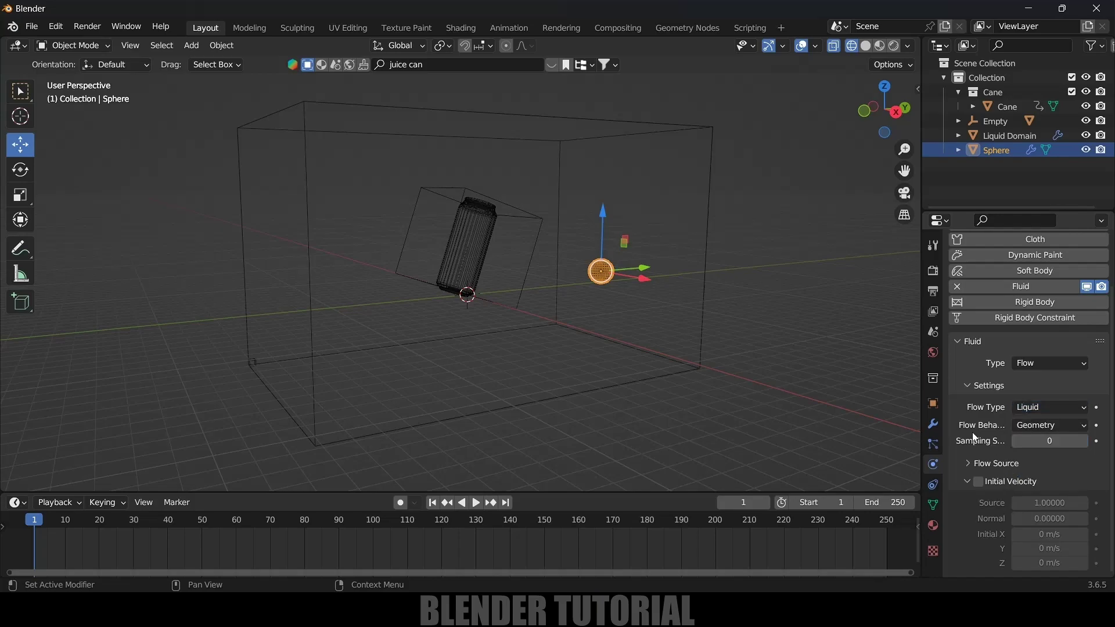
{"action": "left_click", "coordinate": [1040, 427]}
{"action": "left_click", "coordinate": [1021, 473]}
{"action": "left_click", "coordinate": [1051, 441]}
{"action": "type", "text": "5"}
{"action": "key", "text": "Return"}
Enable initial velocity and set it to Y -25 m/s and Z 10 m/s
{"action": "left_click", "coordinate": [978, 481]}
{"action": "middle_click_drag", "start_coordinate": [720, 325], "coordinate": [684, 321]}
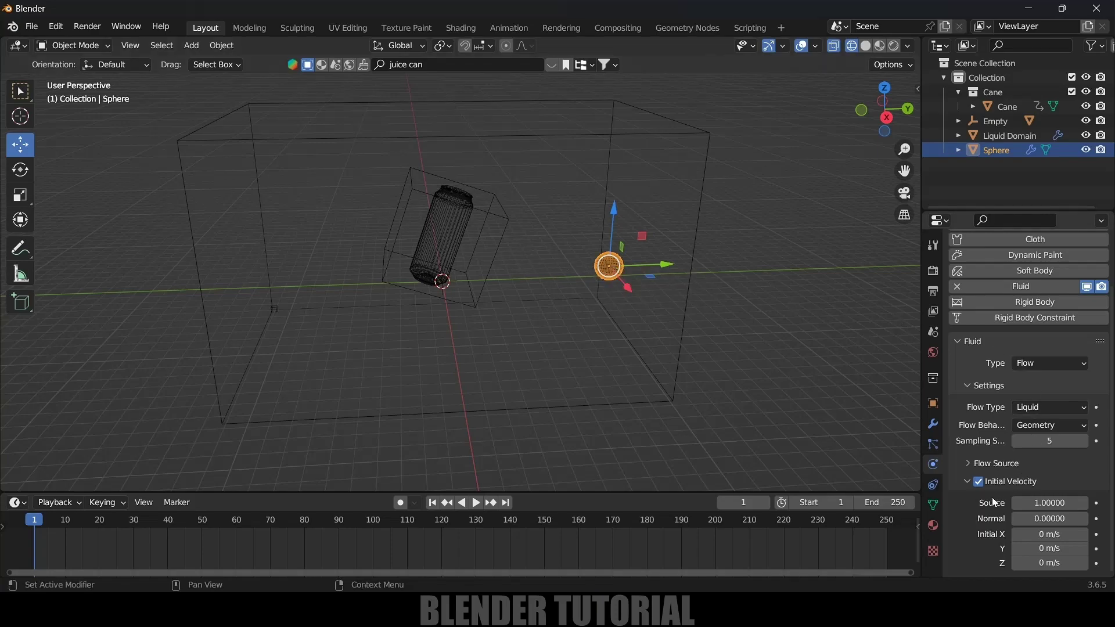
{"action": "left_click", "coordinate": [1051, 549]}
{"action": "key", "text": "BackSpace"}
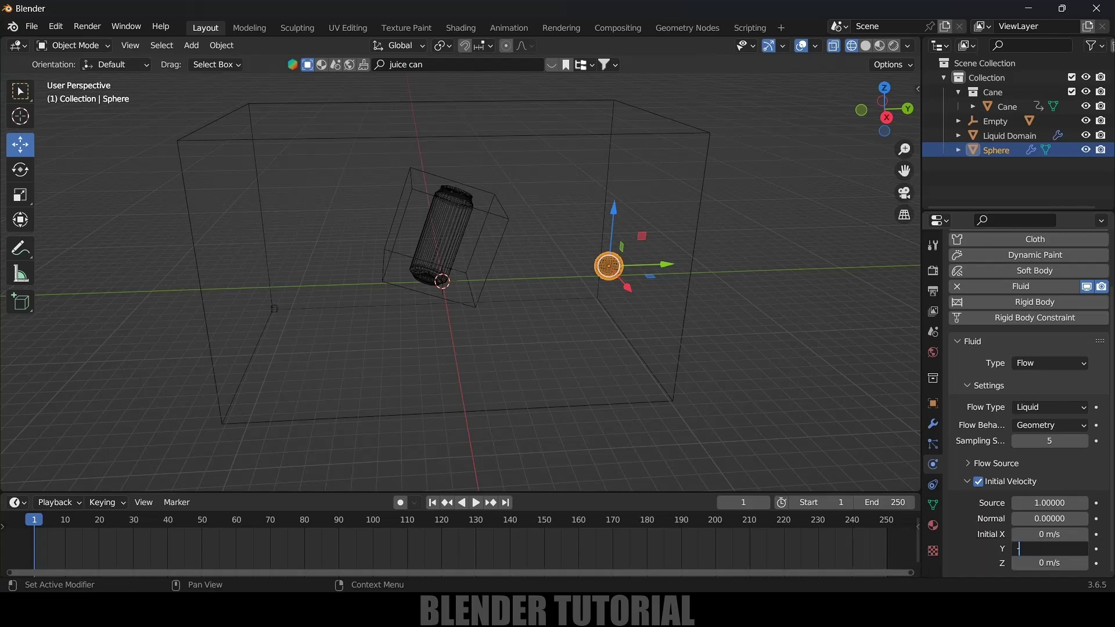
{"action": "type", "text": "-25"}
{"action": "key", "text": "Return"}
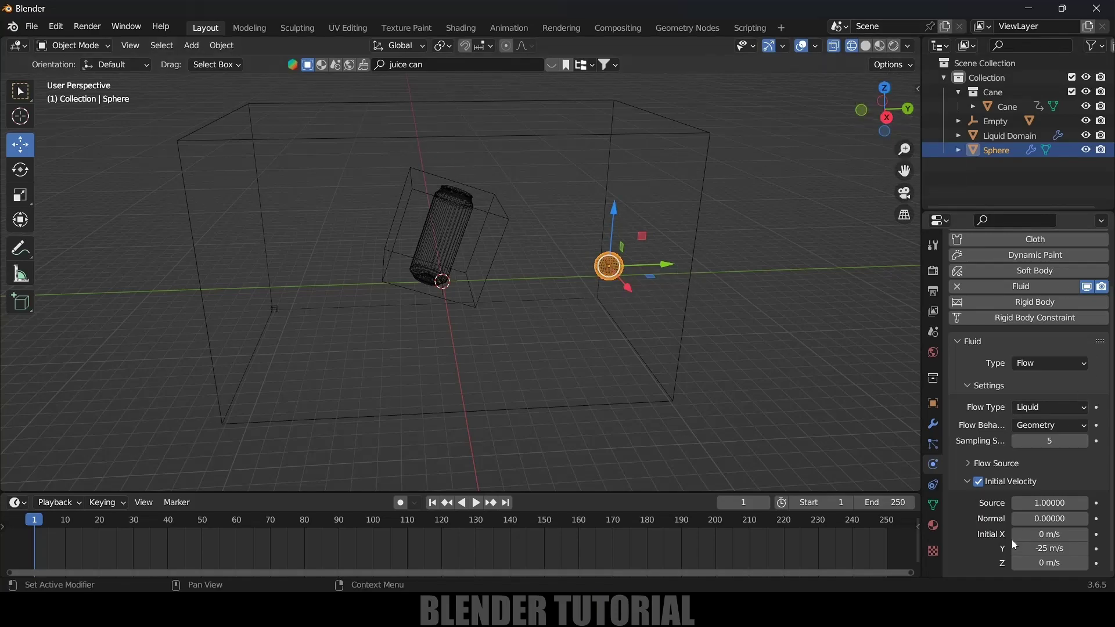
{"action": "left_click", "coordinate": [1022, 563]}
{"action": "type", "text": "10"}
{"action": "key", "text": "Return"}
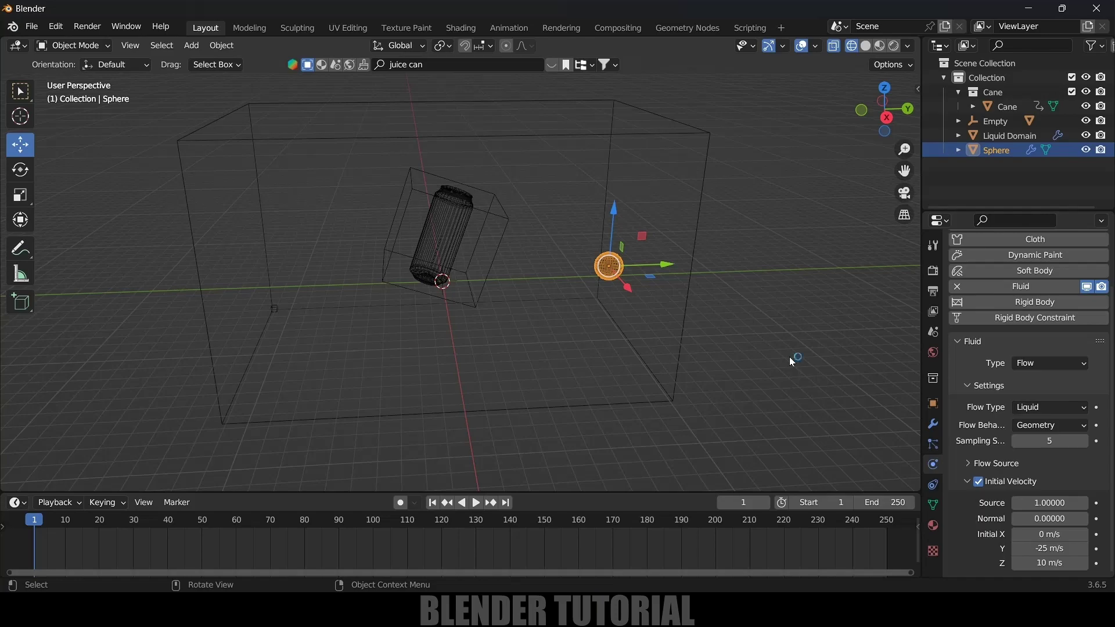
Add Fluid physics to the Cane as an Effector with 35 sampling substeps
{"action": "left_click", "coordinate": [452, 222]}
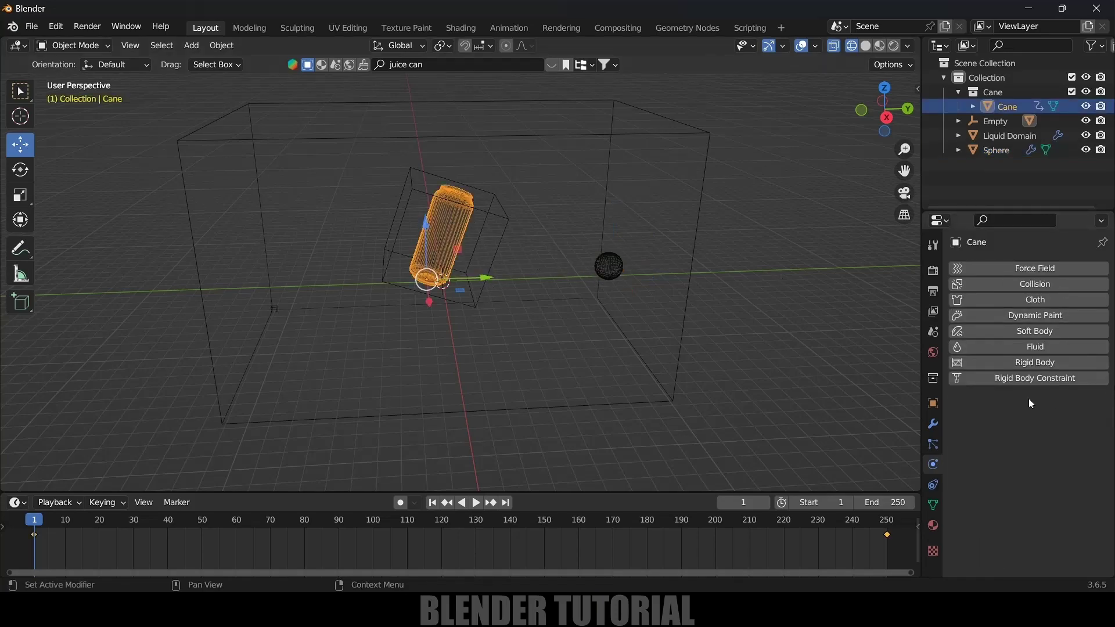
{"action": "left_click", "coordinate": [1025, 350]}
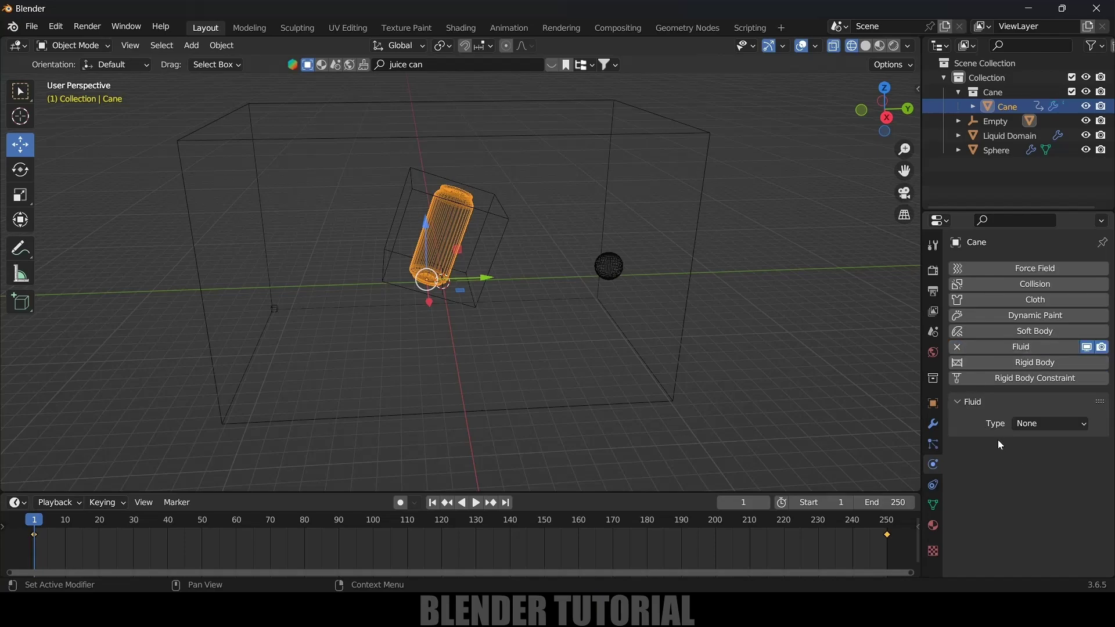
{"action": "left_click", "coordinate": [1040, 425]}
{"action": "left_click", "coordinate": [1045, 487]}
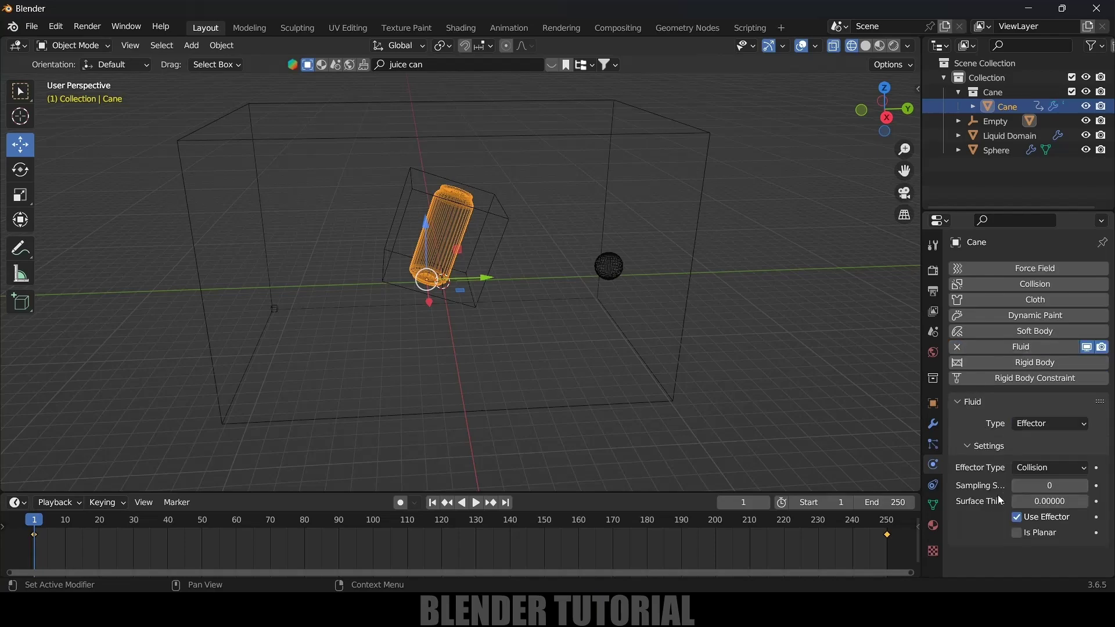
{"action": "left_click", "coordinate": [1049, 486]}
{"action": "type", "text": "35"}
{"action": "key", "text": "Return"}
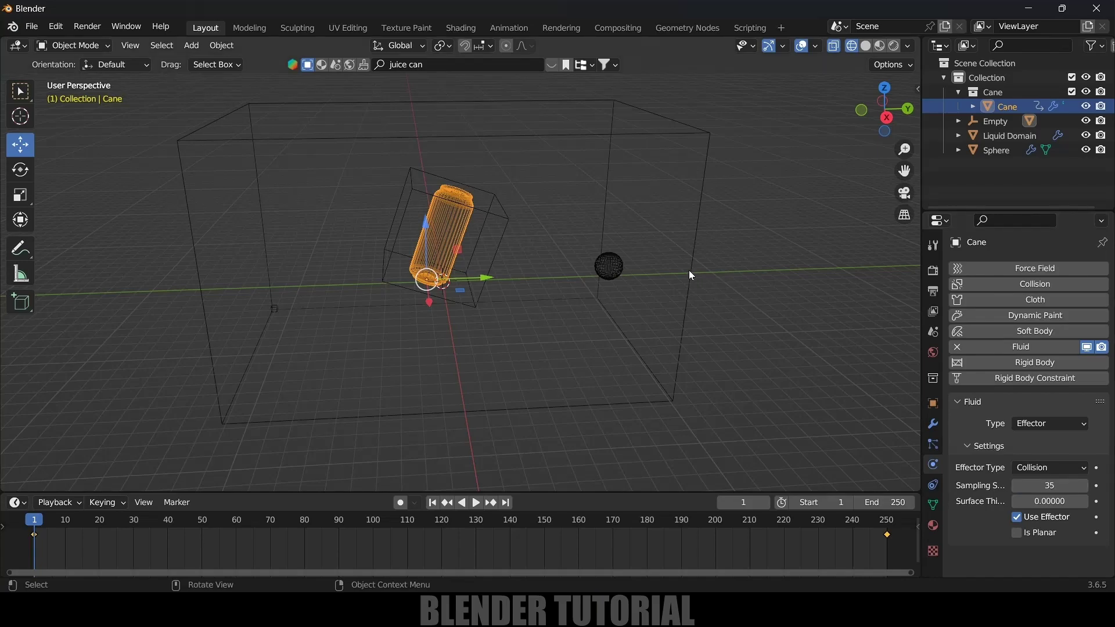
Select the Liquid Domain and scroll down its fluid settings
{"action": "left_click", "coordinate": [688, 270]}
{"action": "scroll", "coordinate": [971, 424], "scroll_direction": "down", "scroll_amount": 12}
{"action": "scroll", "coordinate": [973, 430], "scroll_direction": "down", "scroll_amount": 15}
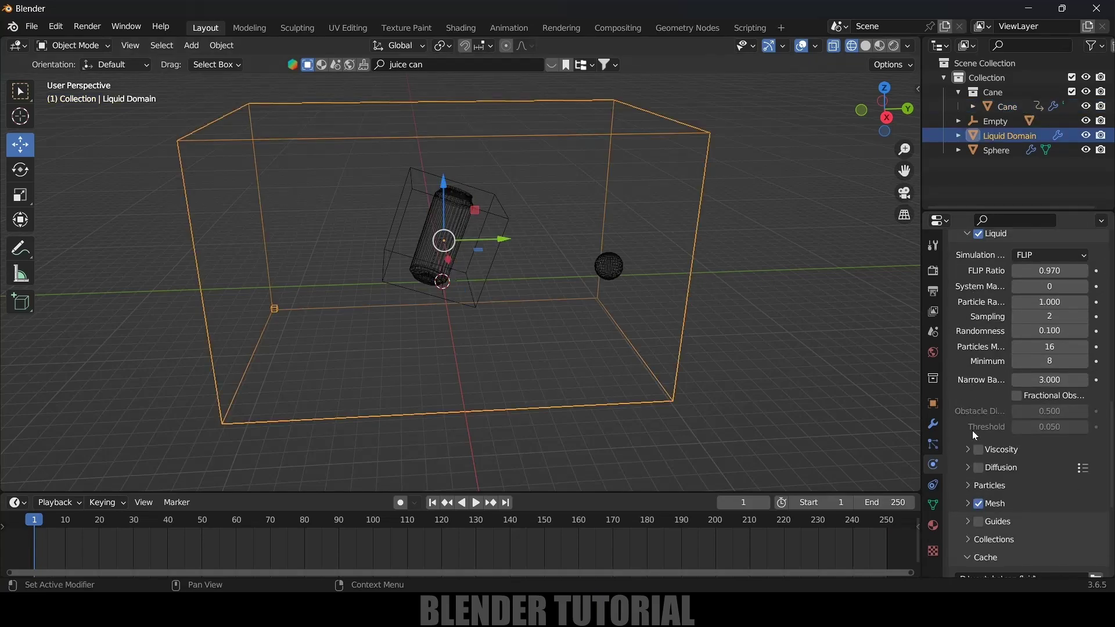
Bake All for the liquid simulation and play the animation toward frame 24
{"action": "left_click", "coordinate": [1023, 510]}
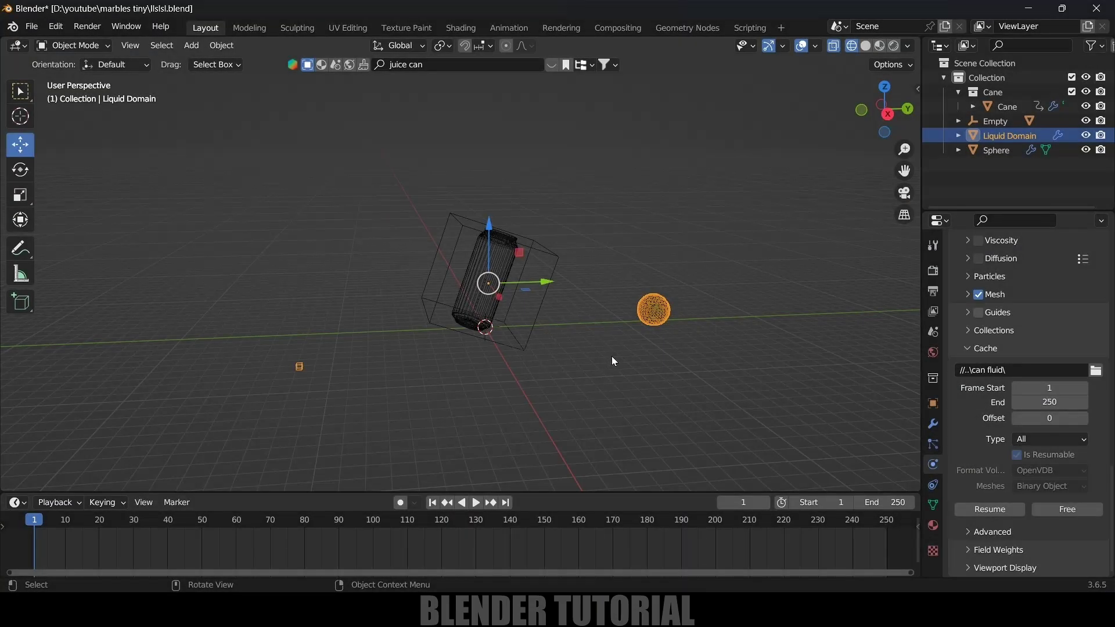
{"action": "middle_click_drag", "start_coordinate": [571, 347], "coordinate": [652, 376]}
{"action": "scroll", "coordinate": [652, 377], "scroll_direction": "up", "scroll_amount": 2}
{"action": "key", "text": "space"}
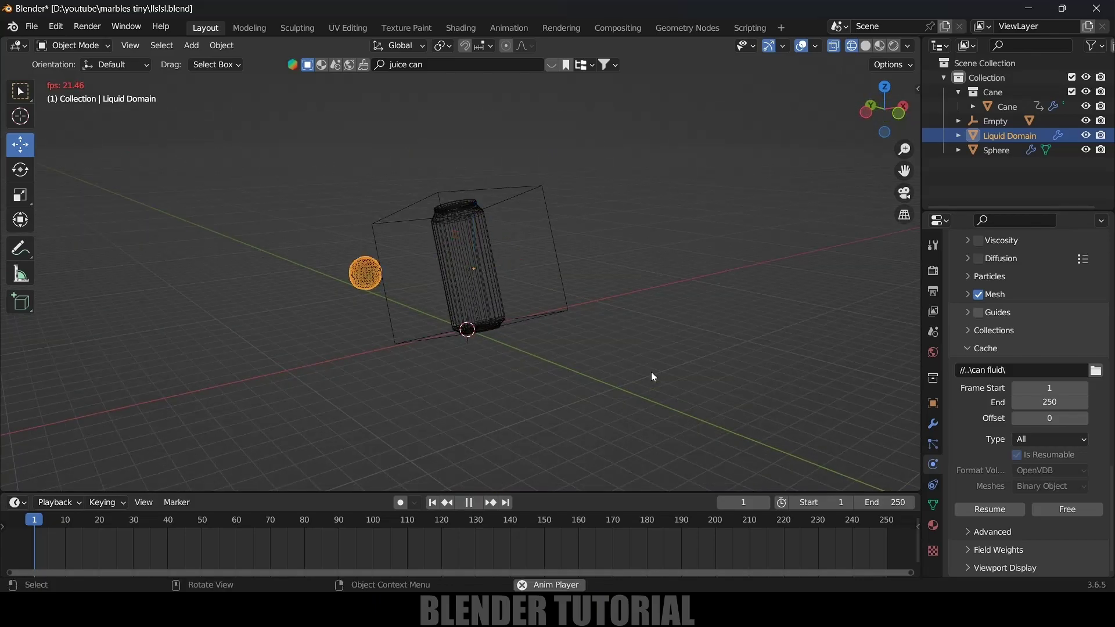
Inspect the splash from the front in Material Preview shading, then deselect the domain
{"action": "middle_click_drag", "start_coordinate": [652, 377], "coordinate": [610, 286]}
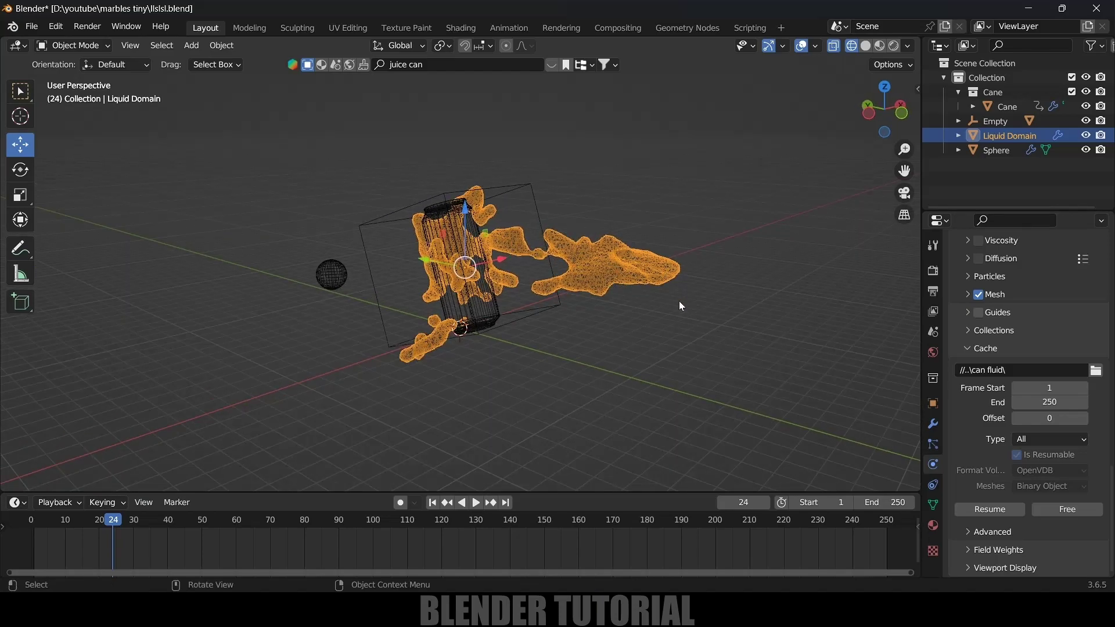
{"action": "middle_click_drag", "start_coordinate": [720, 332], "coordinate": [616, 348]}
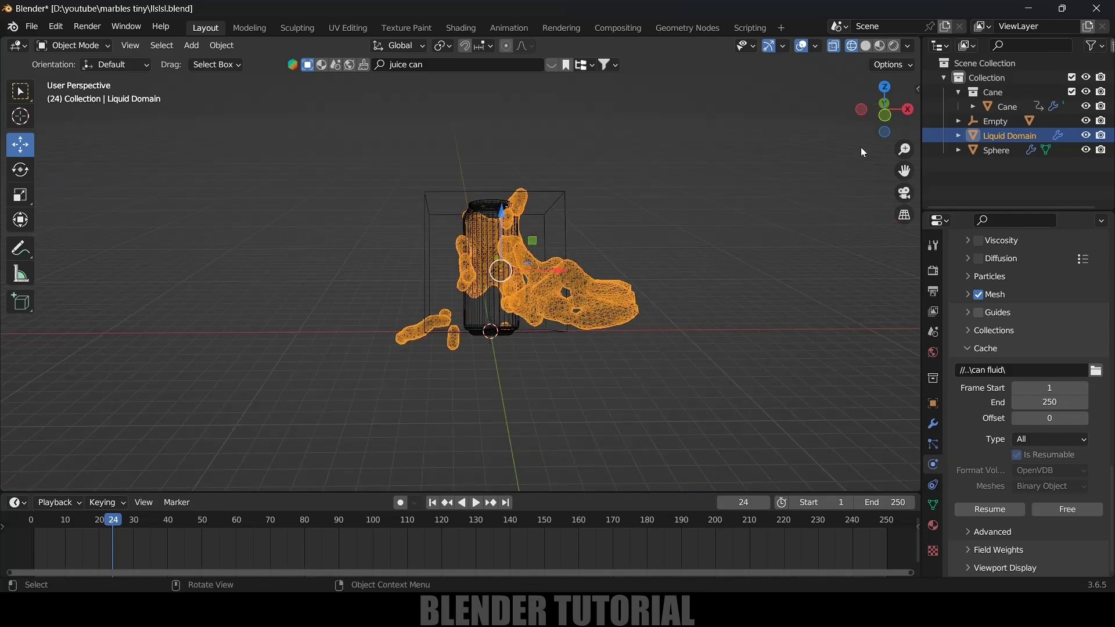
{"action": "left_click", "coordinate": [879, 45]}
{"action": "mouse_move", "coordinate": [773, 274]}
{"action": "middle_mouse_down"}
{"action": "mouse_move", "coordinate": [615, 266]}
{"action": "mouse_move", "coordinate": [638, 273]}
{"action": "middle_mouse_up"}
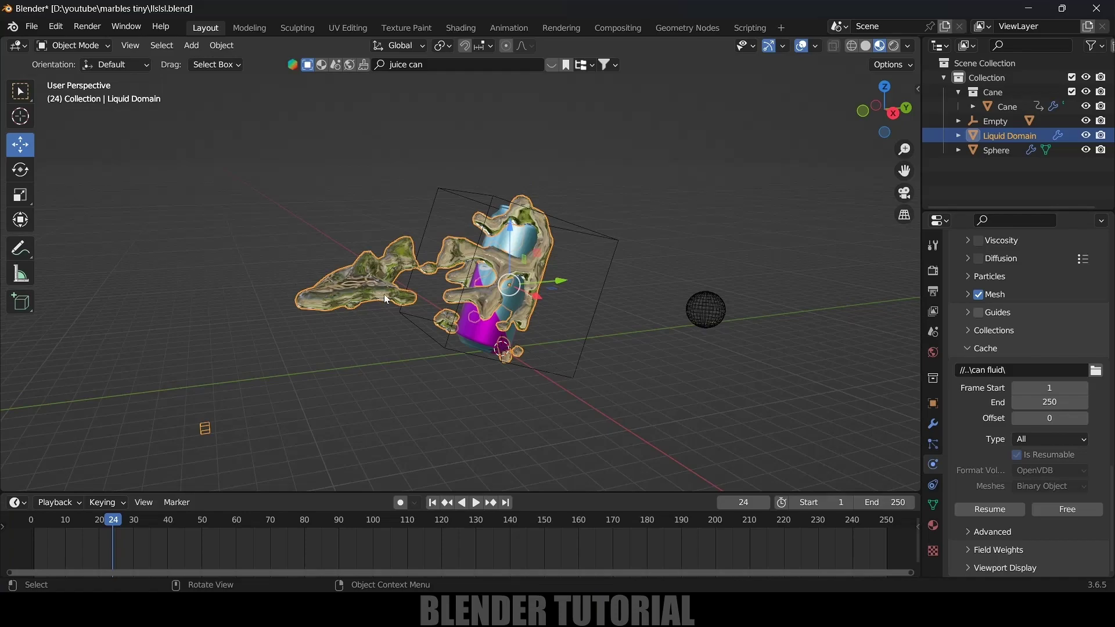
{"action": "left_click", "coordinate": [647, 182]}
Set the liquid domain's Glass BSDF colour to light blue and switch to Rendered shading
{"action": "left_click", "coordinate": [378, 288]}
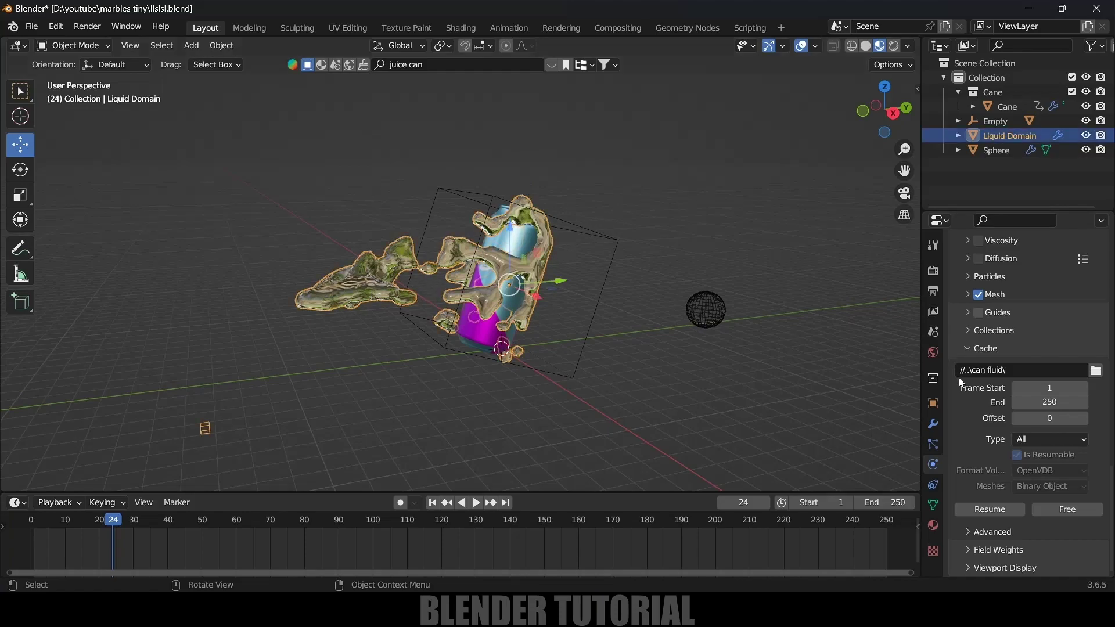
{"action": "left_click", "coordinate": [934, 527]}
{"action": "scroll", "coordinate": [989, 358], "scroll_direction": "up", "scroll_amount": 4}
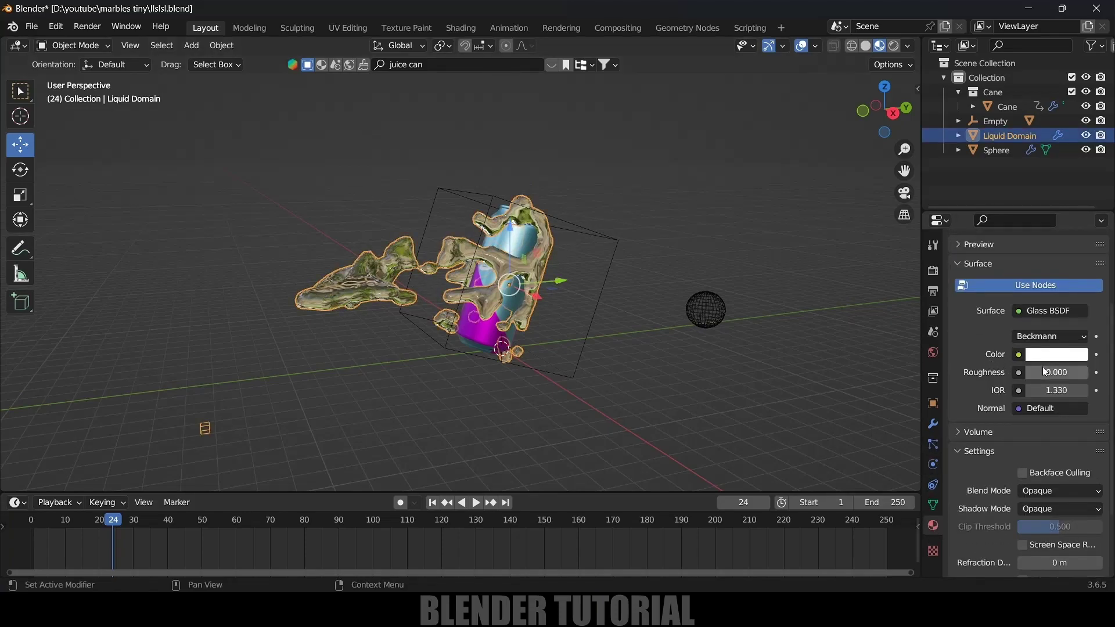
{"action": "left_click", "coordinate": [1054, 360]}
{"action": "left_click_drag", "start_coordinate": [1024, 242], "coordinate": [993, 204]}
{"action": "mouse_move", "coordinate": [692, 343]}
{"action": "middle_mouse_down"}
{"action": "mouse_move", "coordinate": [653, 311]}
{"action": "mouse_move", "coordinate": [667, 335]}
{"action": "mouse_move", "coordinate": [648, 348]}
{"action": "mouse_move", "coordinate": [639, 339]}
{"action": "middle_mouse_up"}
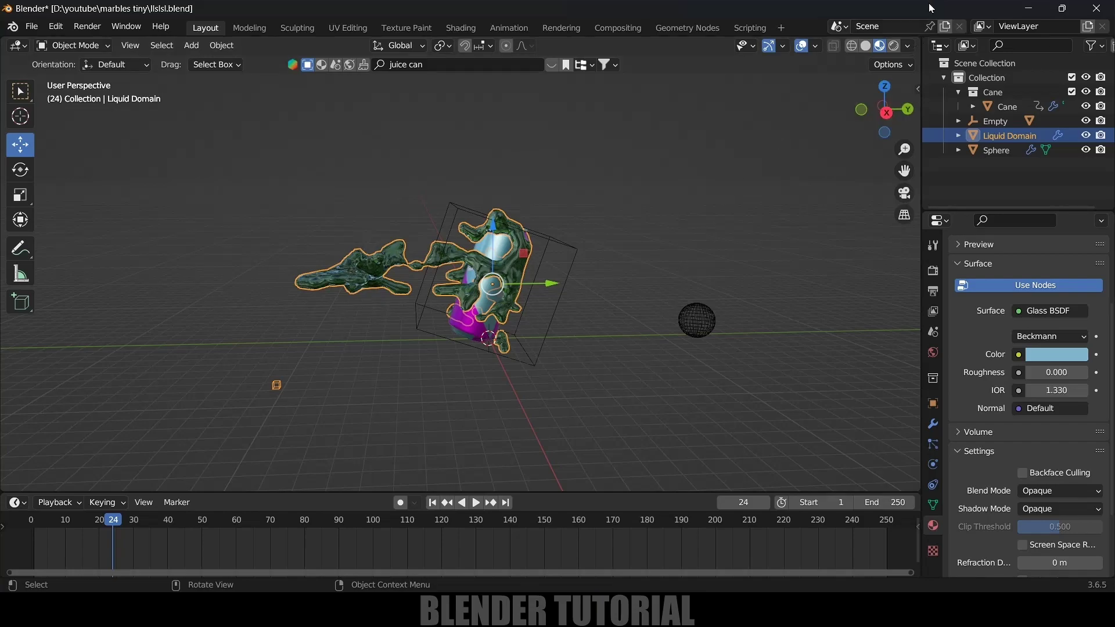
{"action": "left_click", "coordinate": [895, 47]}
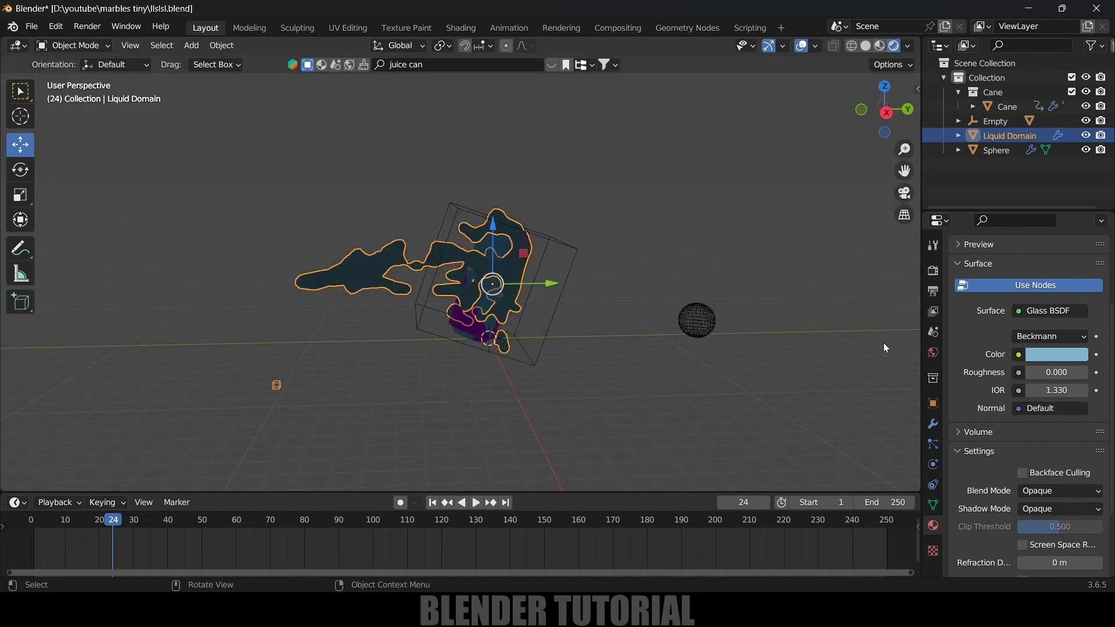
{"action": "left_click", "coordinate": [931, 352]}
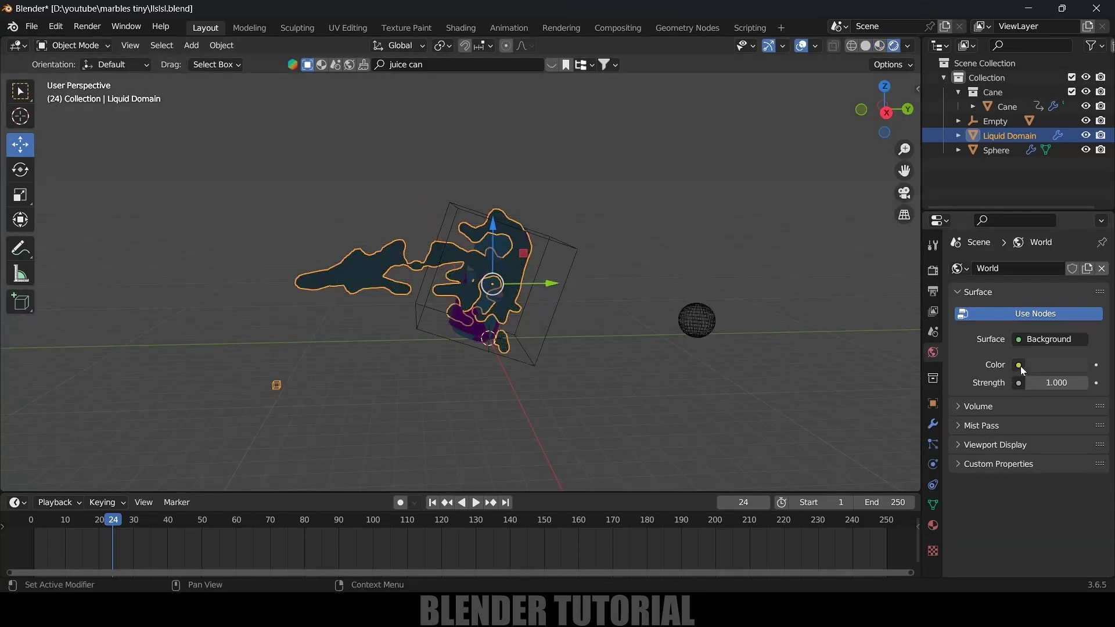
Drive the World Color with an Environment Texture loaded from D:\HDR\belfast_sunset_4k.hdr
{"action": "left_click", "coordinate": [1020, 366]}
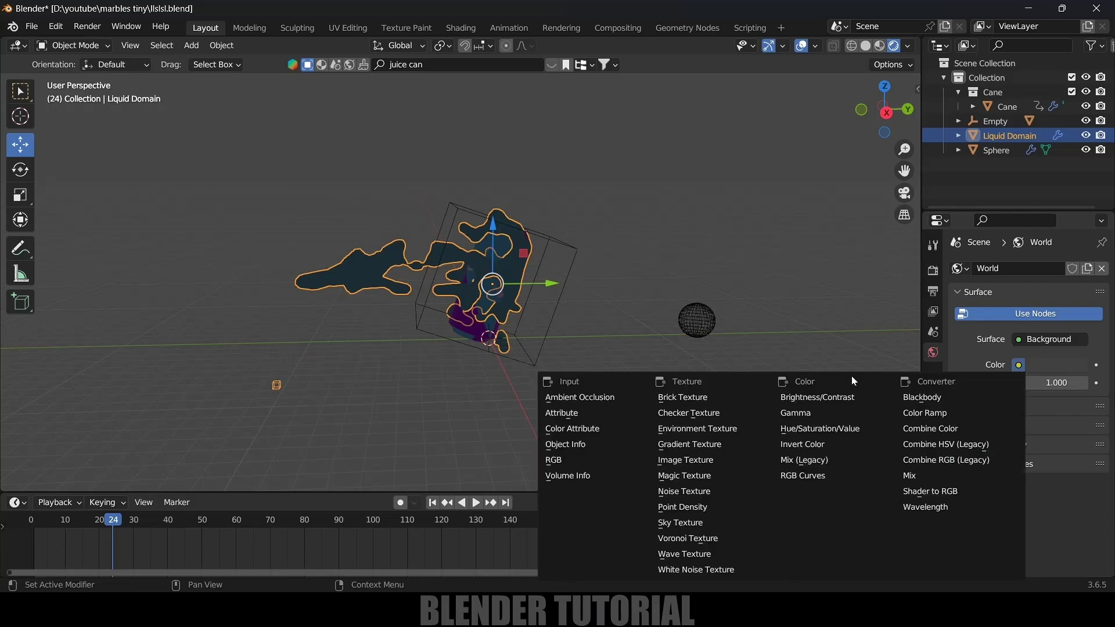
{"action": "left_click", "coordinate": [707, 430]}
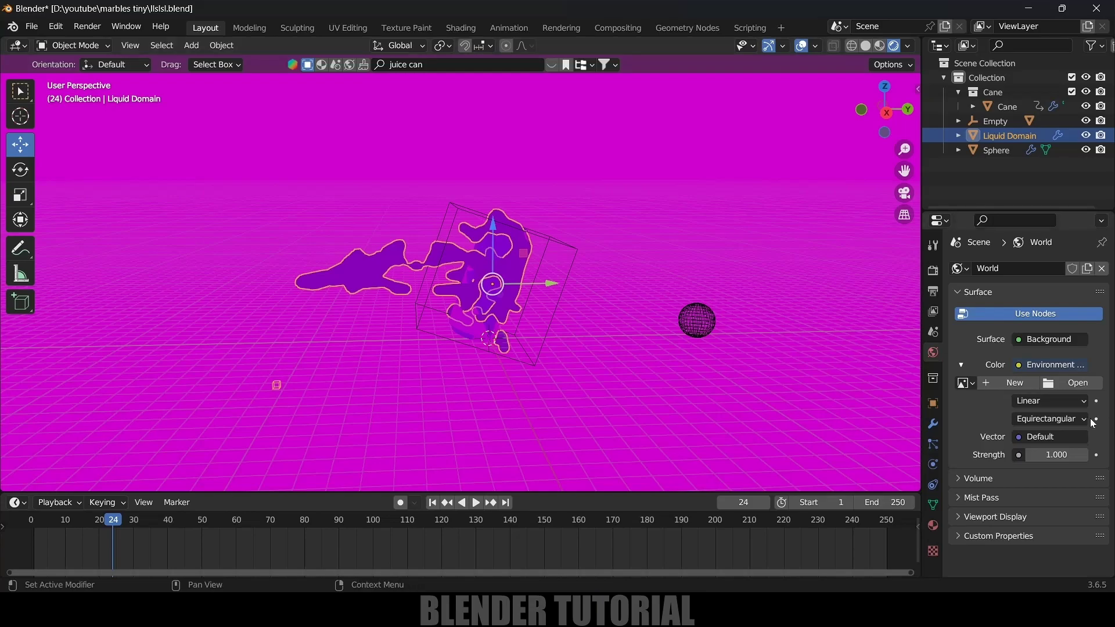
{"action": "left_click", "coordinate": [1084, 383]}
{"action": "left_click", "coordinate": [250, 468]}
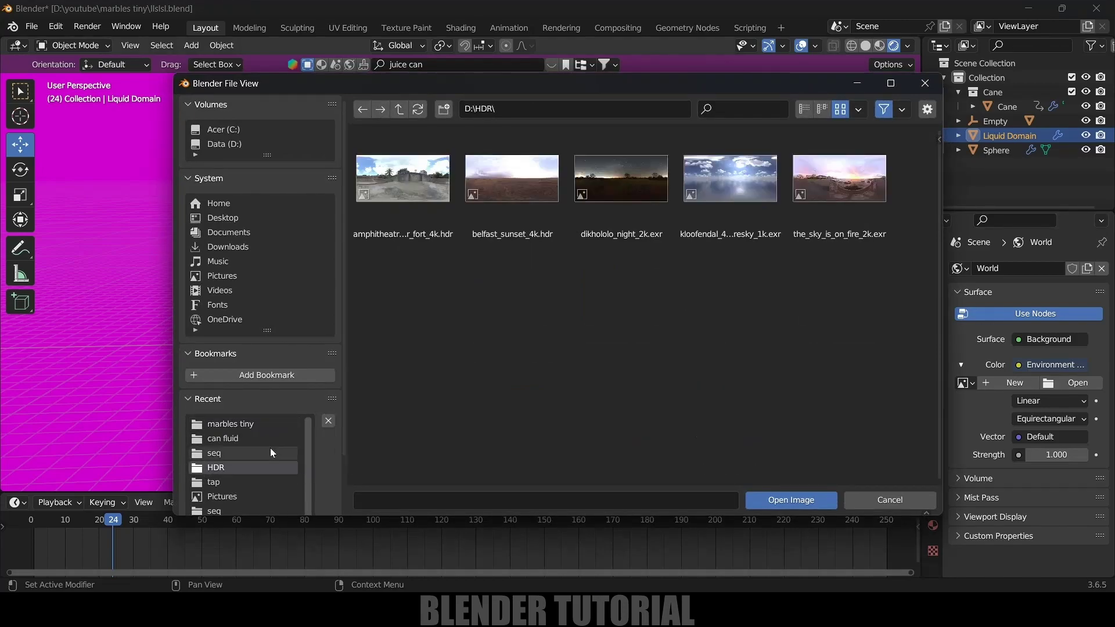
{"action": "left_click", "coordinate": [517, 186]}
{"action": "left_click", "coordinate": [788, 501]}
{"action": "middle_click_drag", "start_coordinate": [548, 345], "coordinate": [573, 339]}
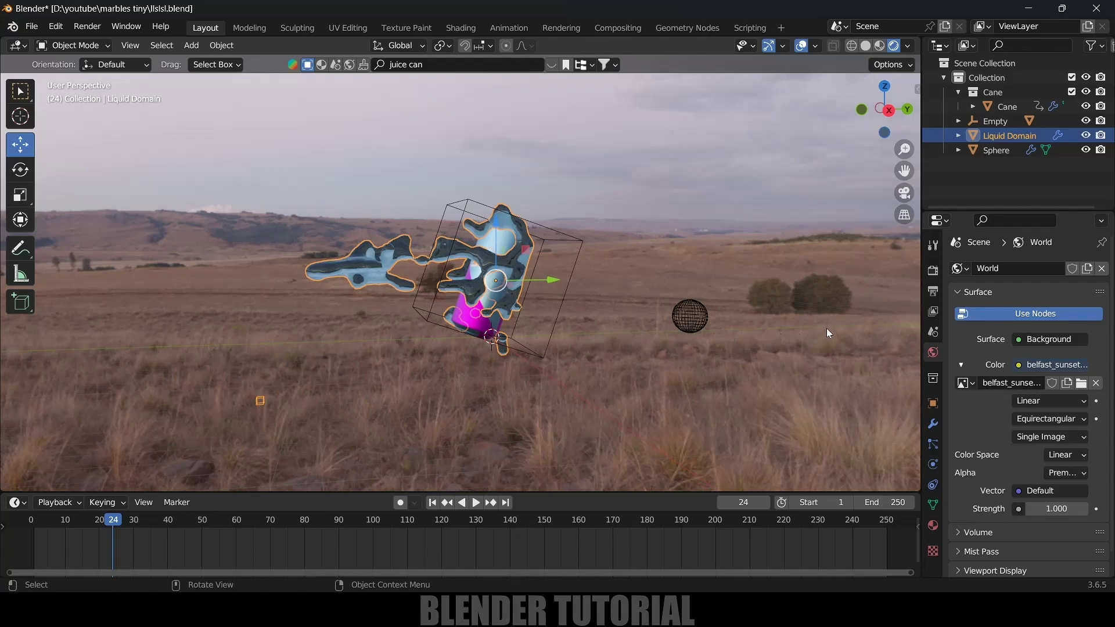
{"action": "left_click", "coordinate": [932, 271]}
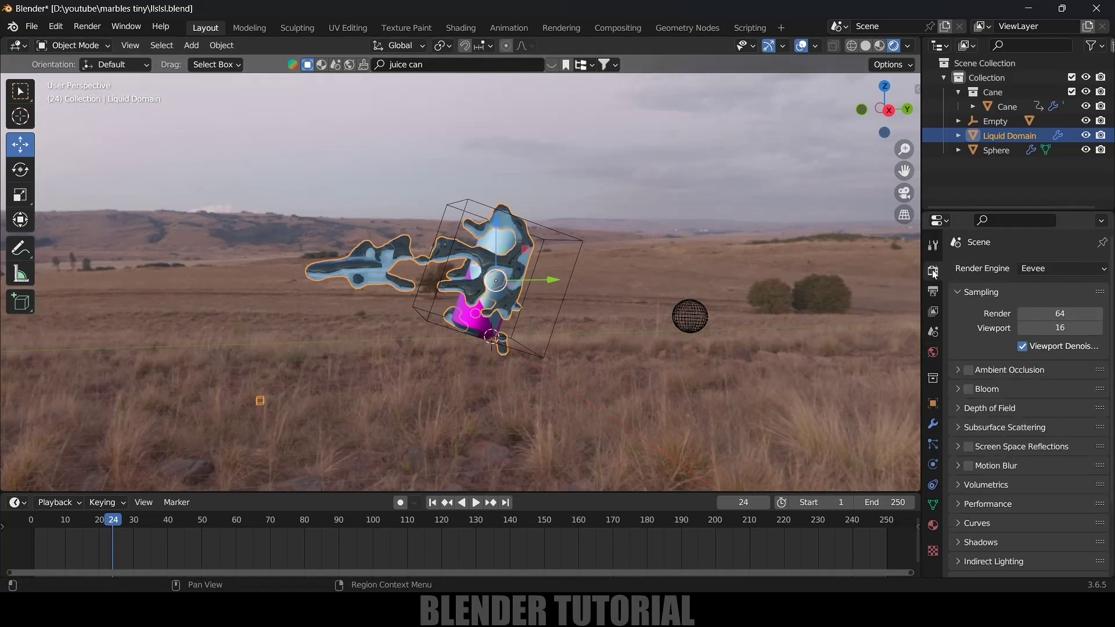
Set the Eevee Ambient Occlusion distance to 15 m
{"action": "left_click", "coordinate": [964, 375]}
{"action": "left_click", "coordinate": [1050, 391]}
{"action": "type", "text": "15"}
{"action": "key", "text": "Return"}
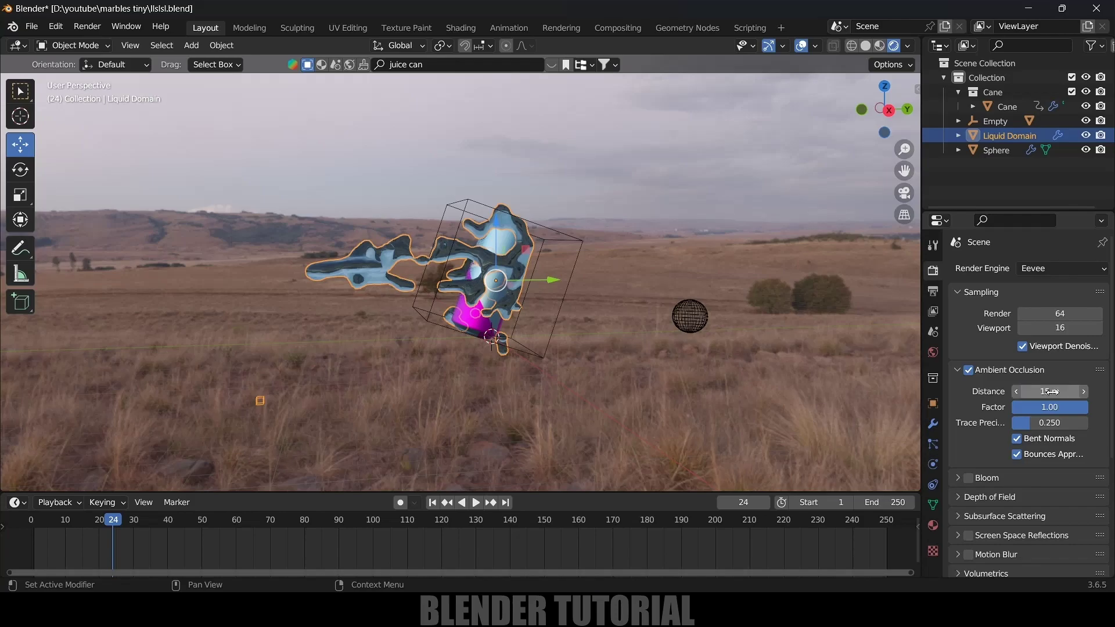
{"action": "scroll", "coordinate": [997, 446], "scroll_direction": "down", "scroll_amount": 5}
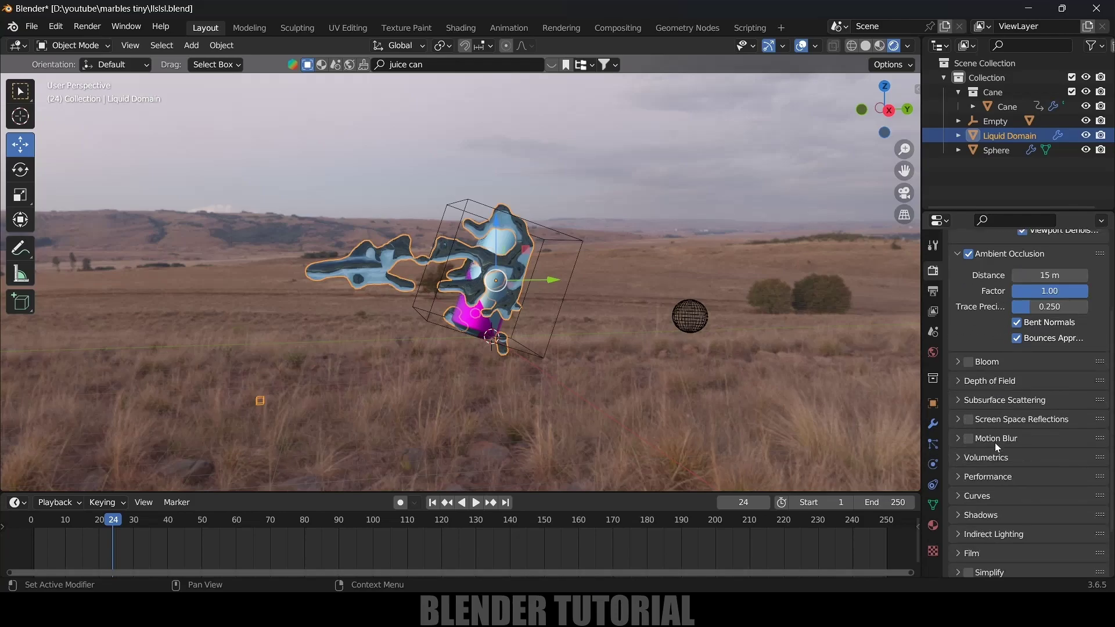
Enable Screen Space Reflections with Refraction turned on
{"action": "left_click", "coordinate": [966, 419]}
{"action": "left_click", "coordinate": [960, 420]}
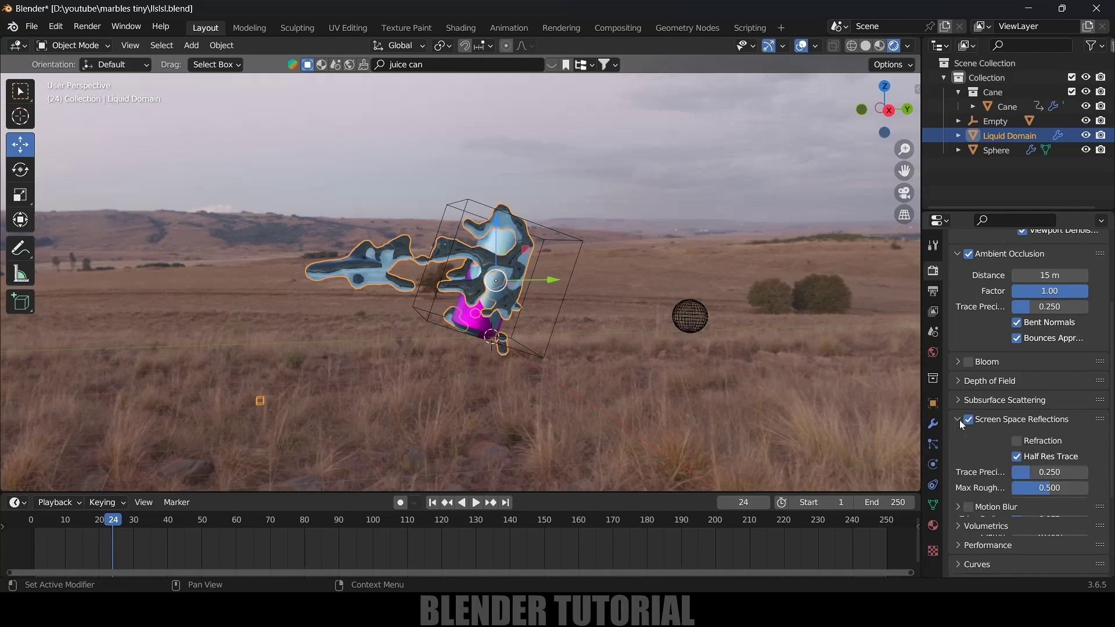
{"action": "left_click", "coordinate": [1019, 443]}
Make the Film background Transparent
{"action": "scroll", "coordinate": [985, 447], "scroll_direction": "down", "scroll_amount": 7}
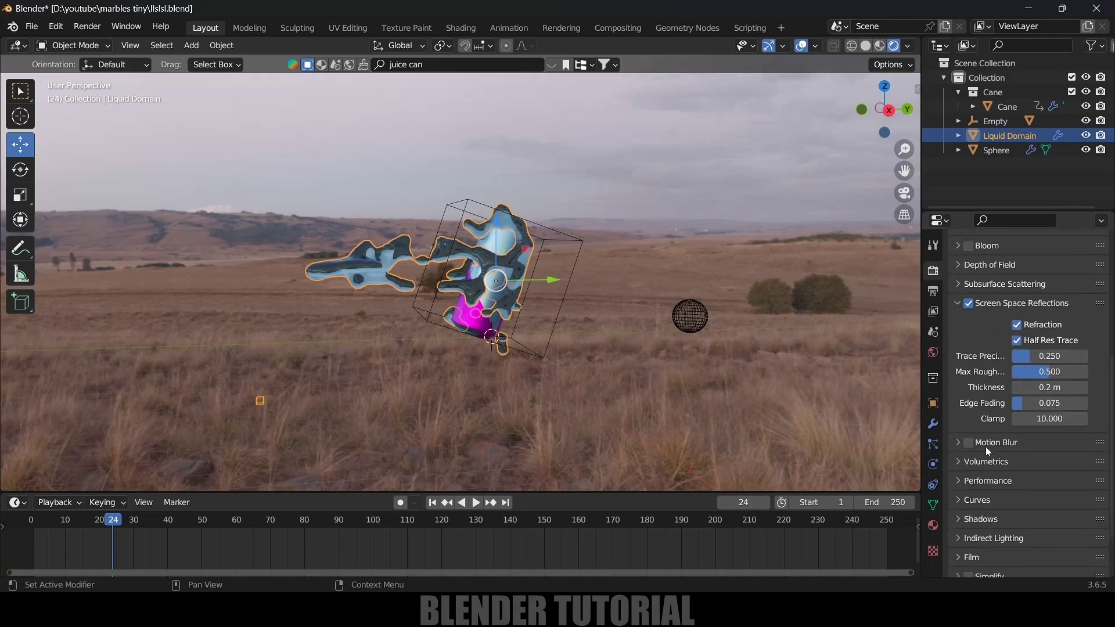
{"action": "left_click", "coordinate": [968, 490]}
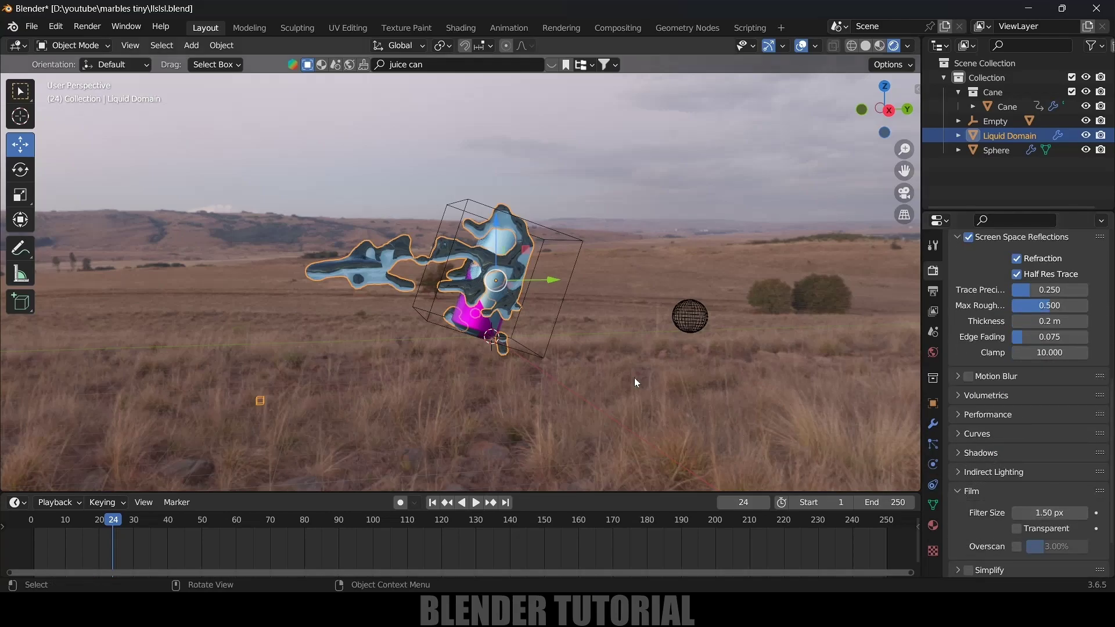
{"action": "left_click", "coordinate": [1019, 529]}
{"action": "middle_click_drag", "start_coordinate": [859, 372], "coordinate": [603, 378]}
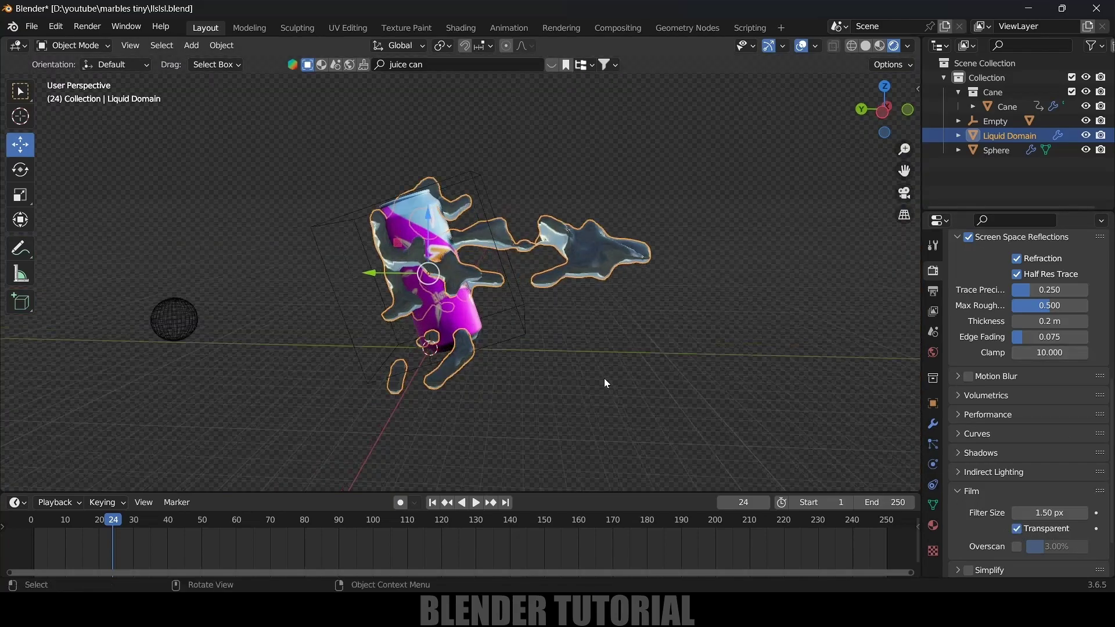
Add an Area light, scale it up and raise it along Z above the can
{"action": "left_click", "coordinate": [195, 49]}
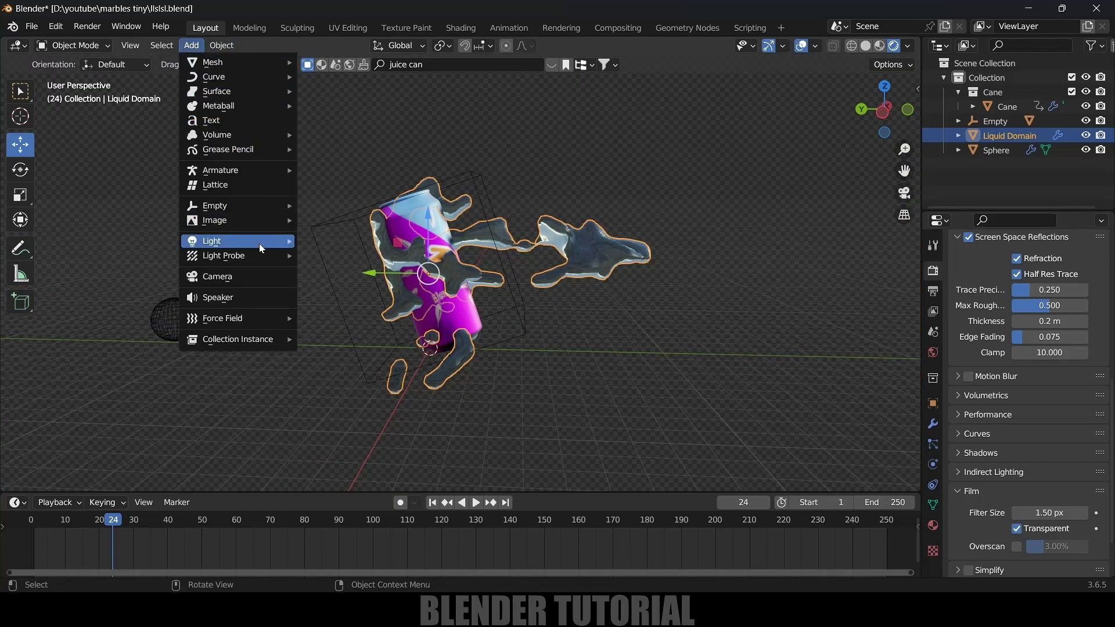
{"action": "mouse_move", "coordinate": [256, 241]}
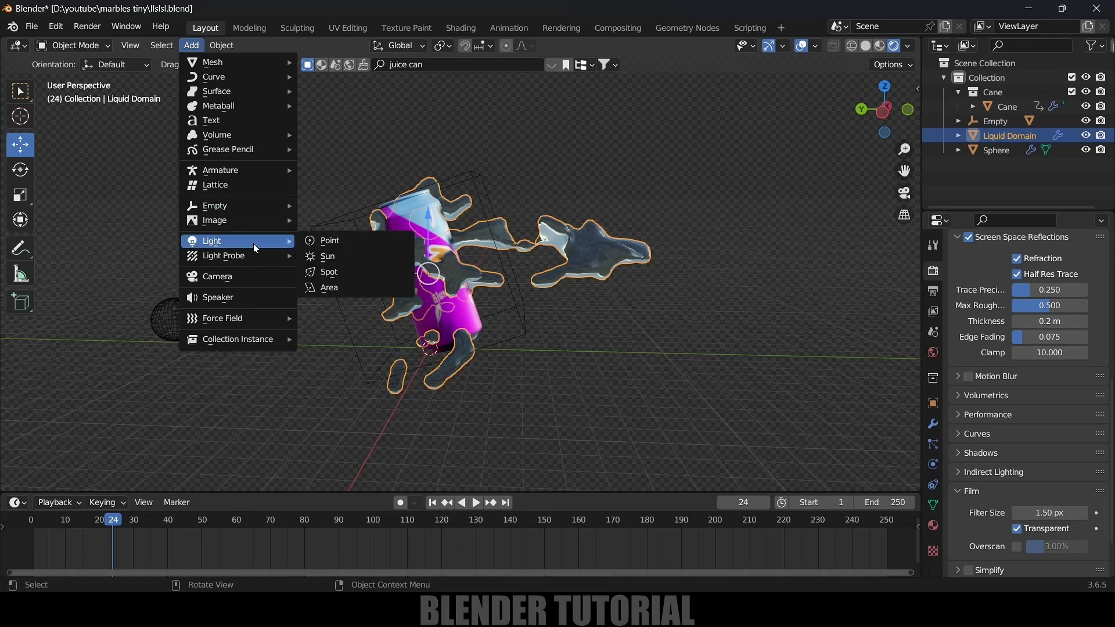
{"action": "left_click", "coordinate": [330, 288]}
{"action": "key", "text": "s"}
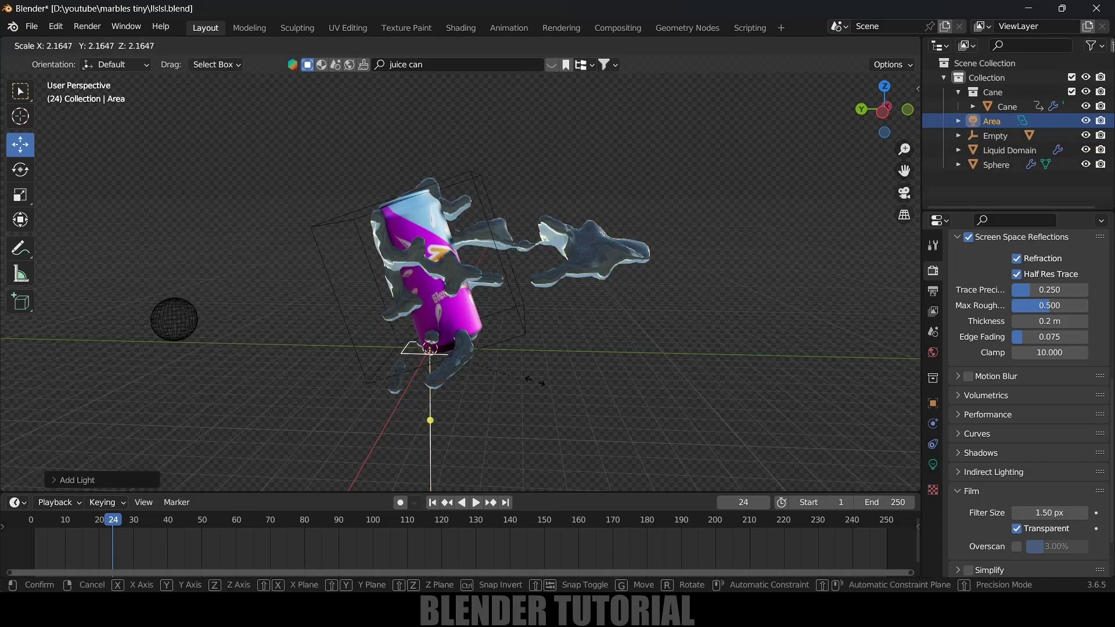
{"action": "left_click", "coordinate": [406, 398]}
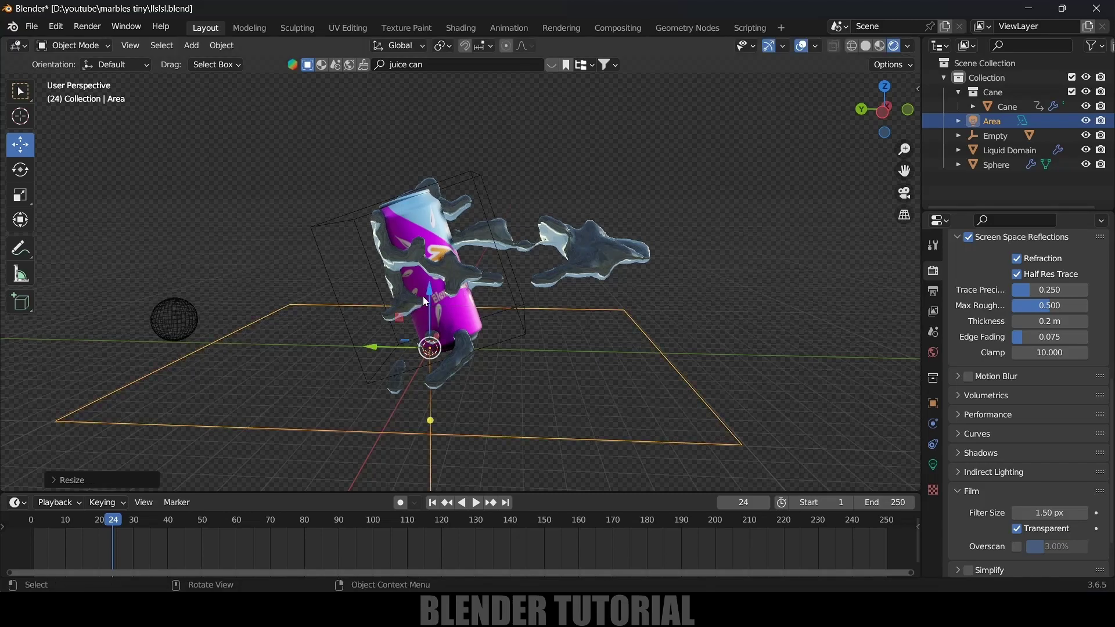
{"action": "key", "text": "g"}
{"action": "key", "text": "z"}
{"action": "left_click", "coordinate": [462, 428]}
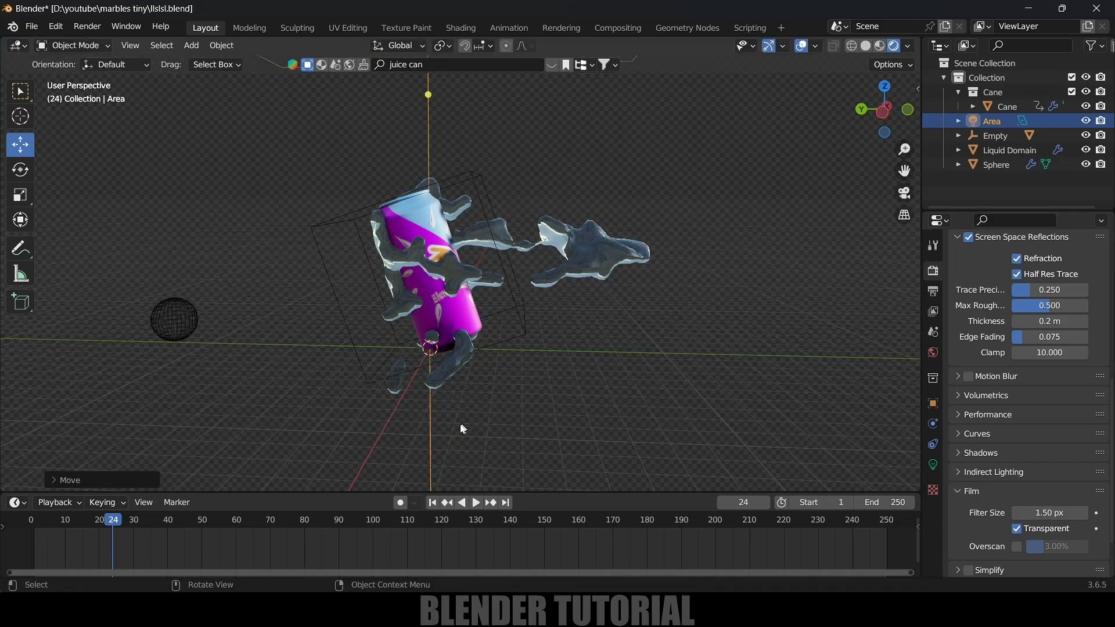
Give the area light 25000 W power and a red-orange colour
{"action": "left_click", "coordinate": [935, 469]}
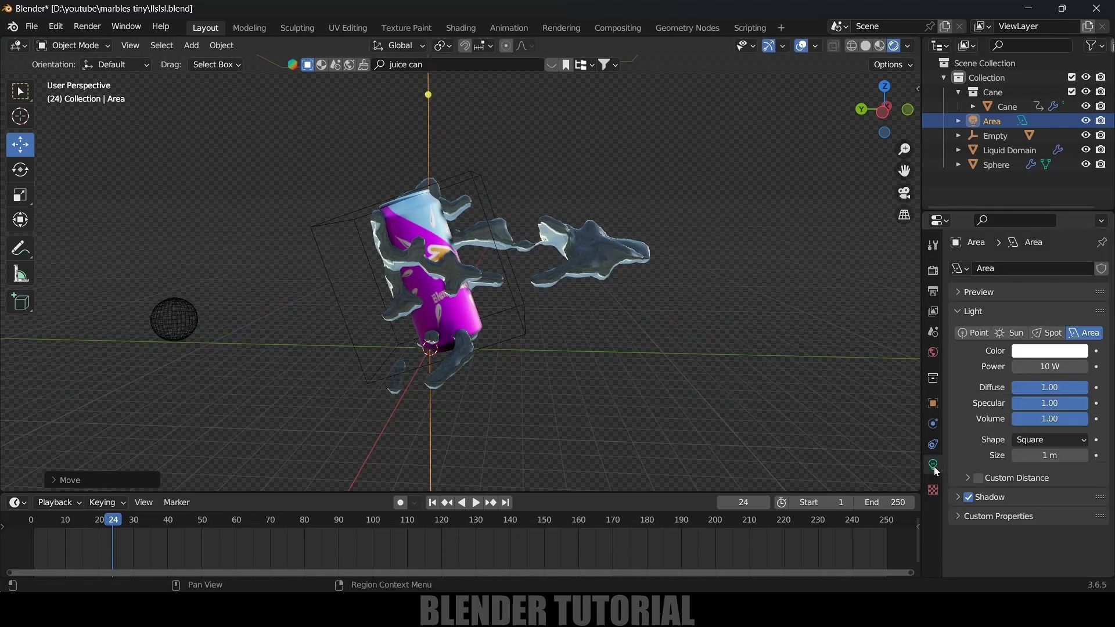
{"action": "left_click", "coordinate": [1049, 366]}
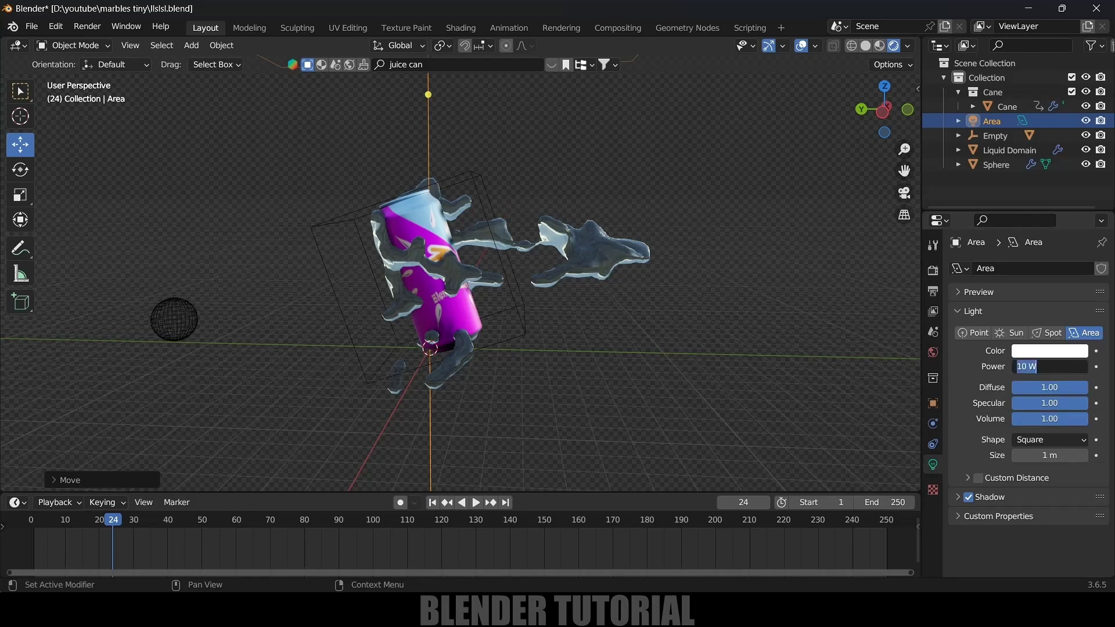
{"action": "type", "text": "25000"}
{"action": "key", "text": "Return"}
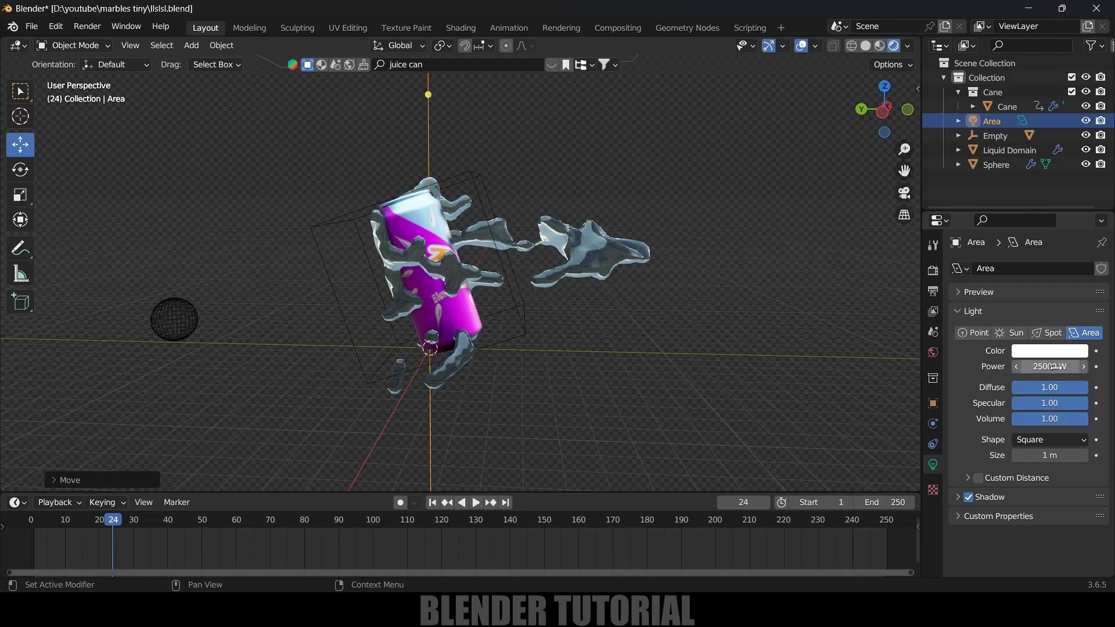
{"action": "middle_click_drag", "start_coordinate": [441, 290], "coordinate": [566, 315]}
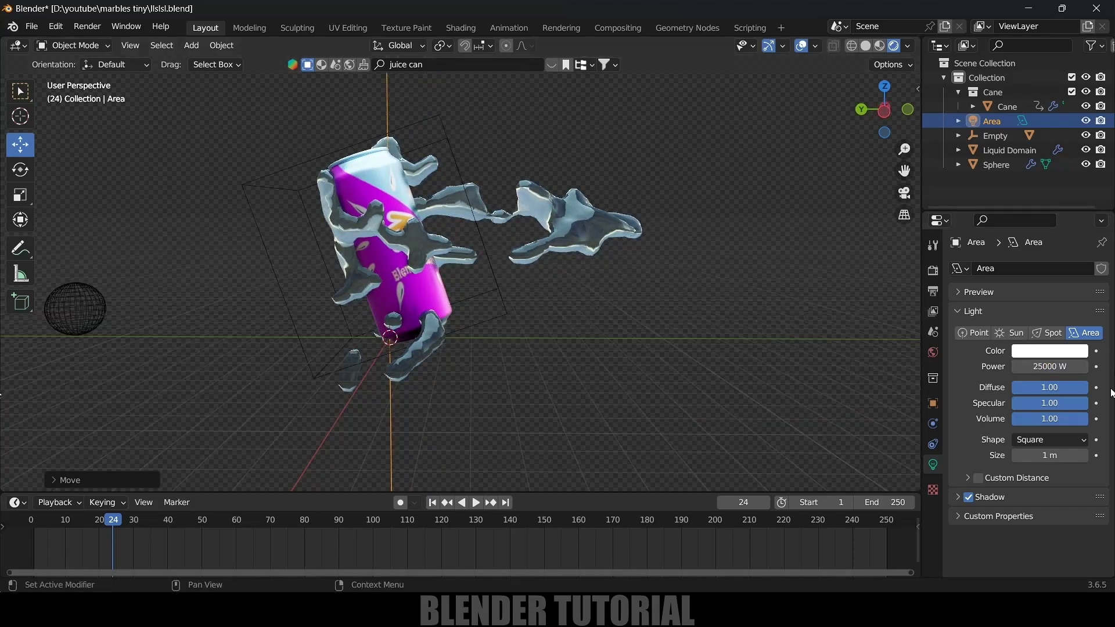
{"action": "left_click", "coordinate": [1051, 354]}
{"action": "left_click_drag", "start_coordinate": [1008, 231], "coordinate": [1002, 257]}
{"action": "middle_click_drag", "start_coordinate": [586, 349], "coordinate": [643, 298]}
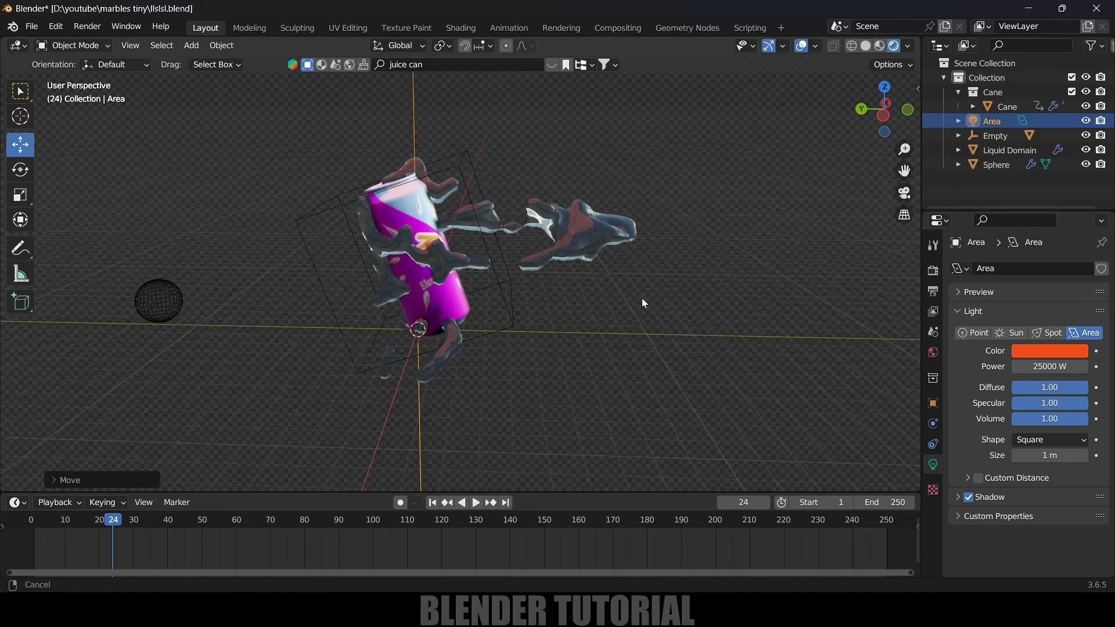
{"action": "left_click", "coordinate": [192, 45]}
Add a camera aligned to the view, lock it to the view, and frame the can
{"action": "left_click", "coordinate": [237, 276]}
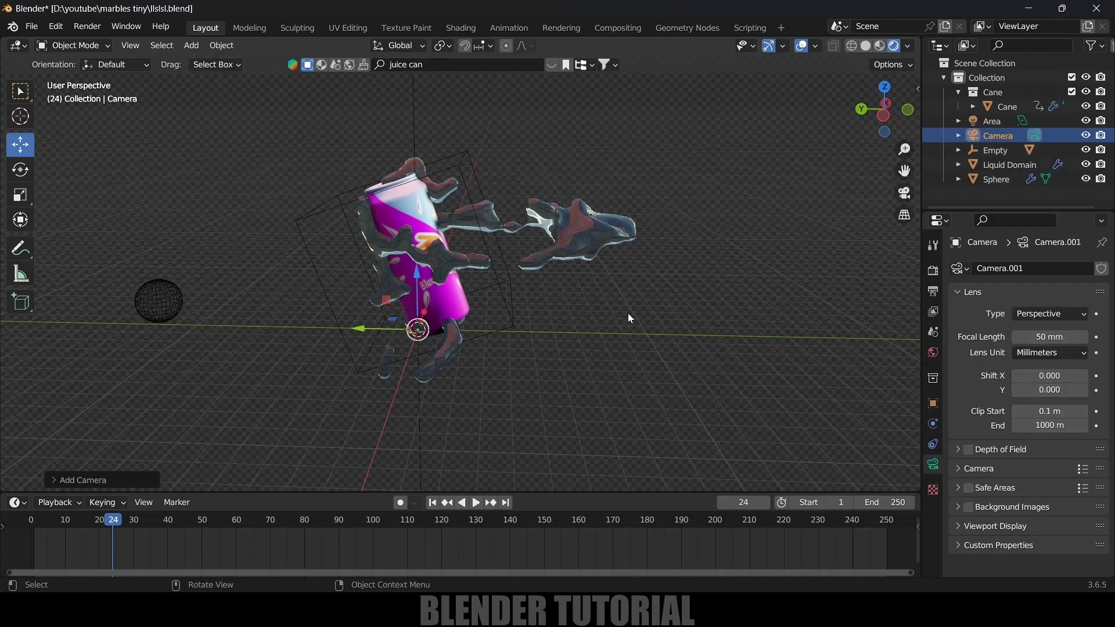
{"action": "key", "text": "ctrl+alt+KP_0"}
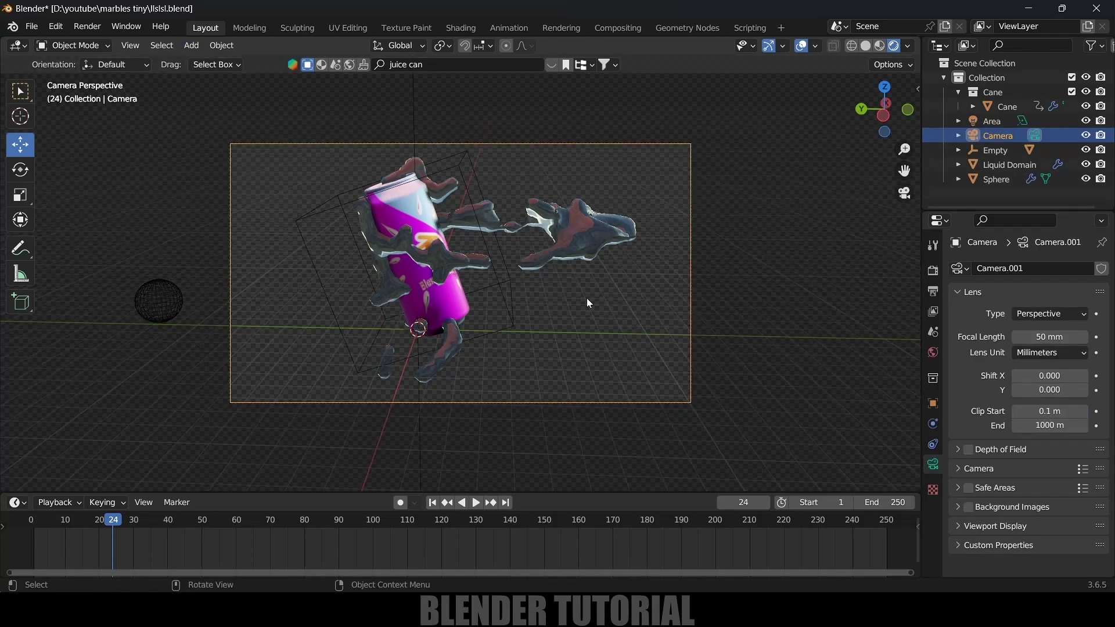
{"action": "key", "text": "n"}
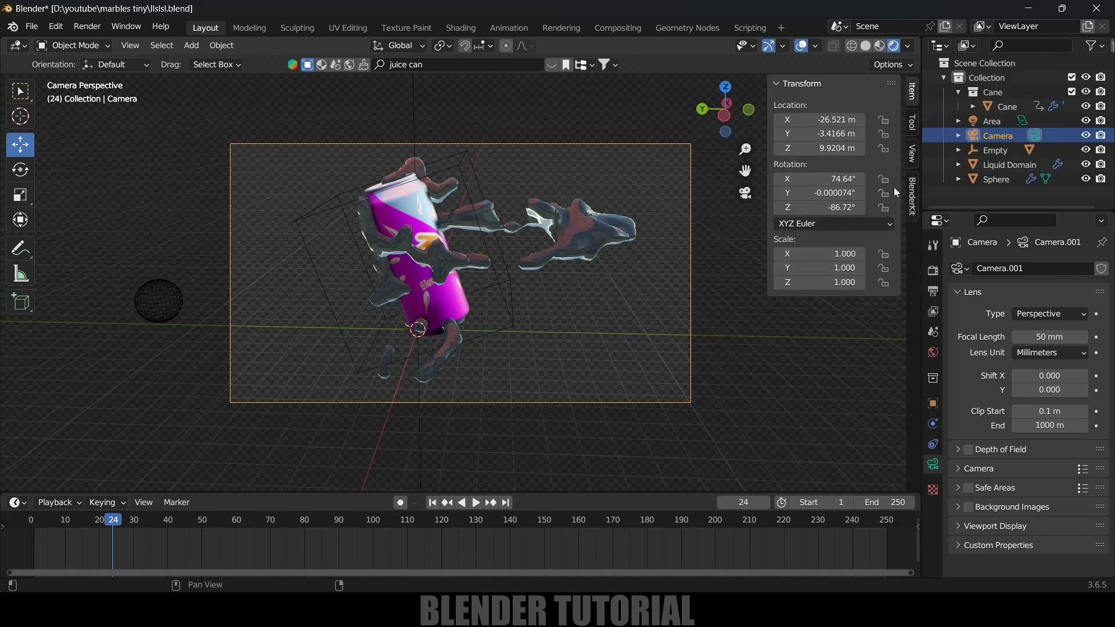
{"action": "left_click", "coordinate": [912, 154]}
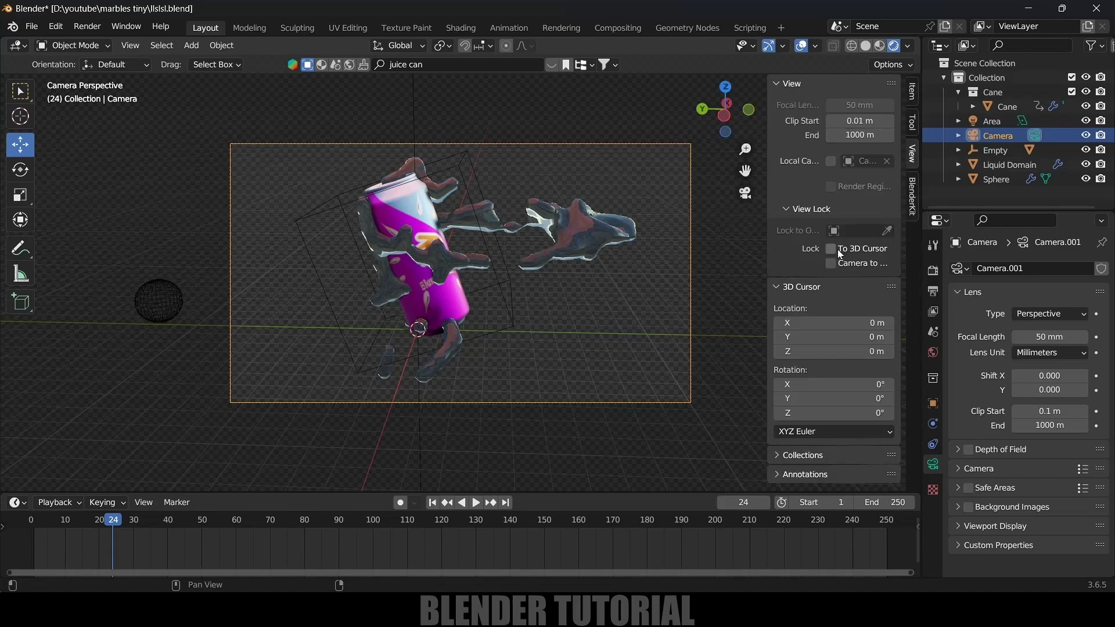
{"action": "left_click", "coordinate": [831, 264]}
{"action": "middle_click_drag", "start_coordinate": [761, 263], "coordinate": [490, 377]}
Replay the splash animation from the first frame up to frame 24
{"action": "key", "text": "shift+Left"}
{"action": "key", "text": "space"}
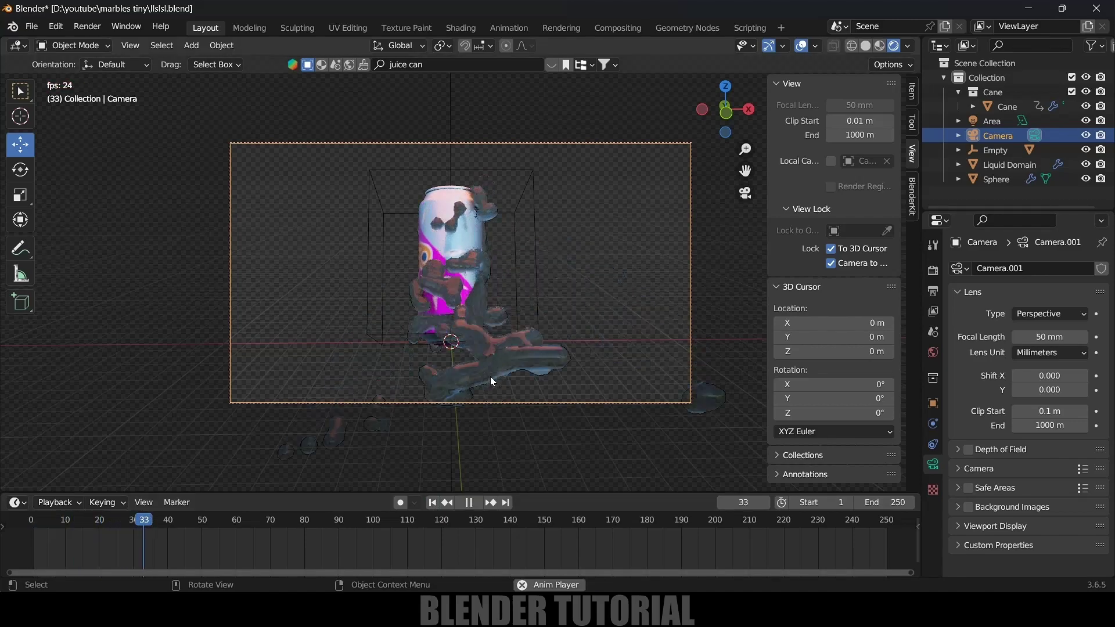
{"action": "key", "text": "space"}
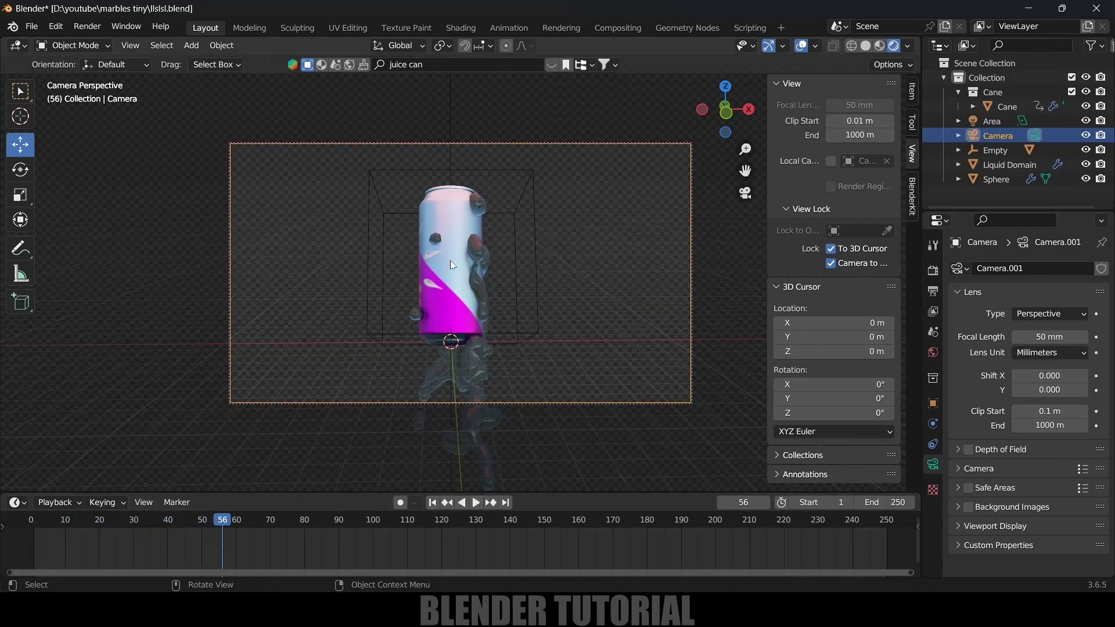
{"action": "left_click", "coordinate": [432, 503]}
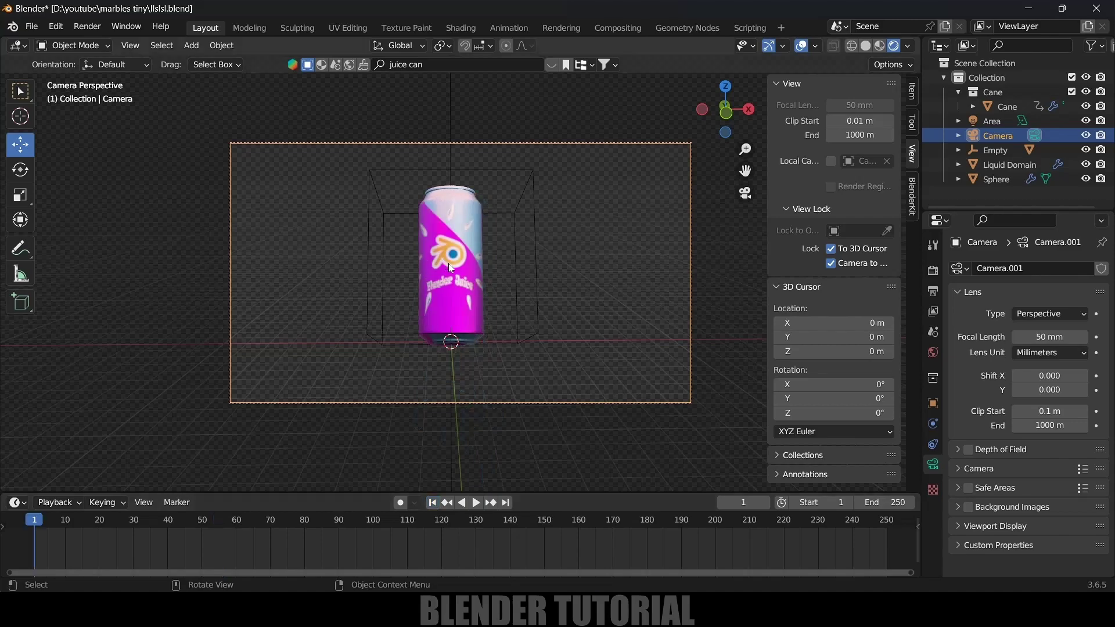
{"action": "key", "text": "space"}
{"action": "key", "text": "space"}
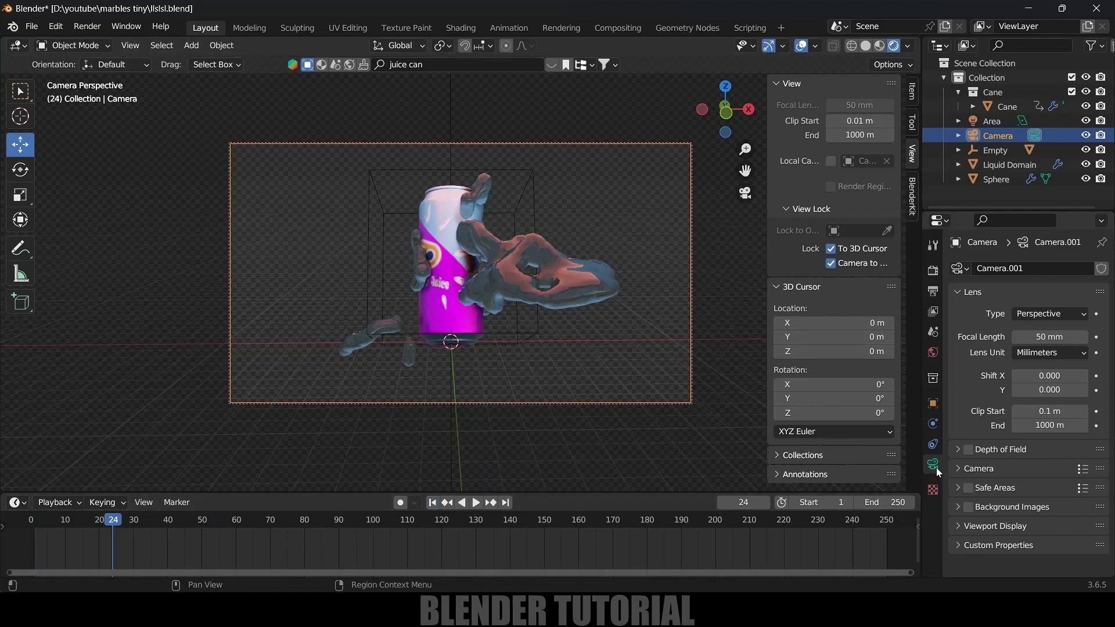
Tick camera Depth of Field, pick Cane as the focus object, and set F-Stop 0.1
{"action": "left_click", "coordinate": [969, 451]}
{"action": "left_click", "coordinate": [958, 451]}
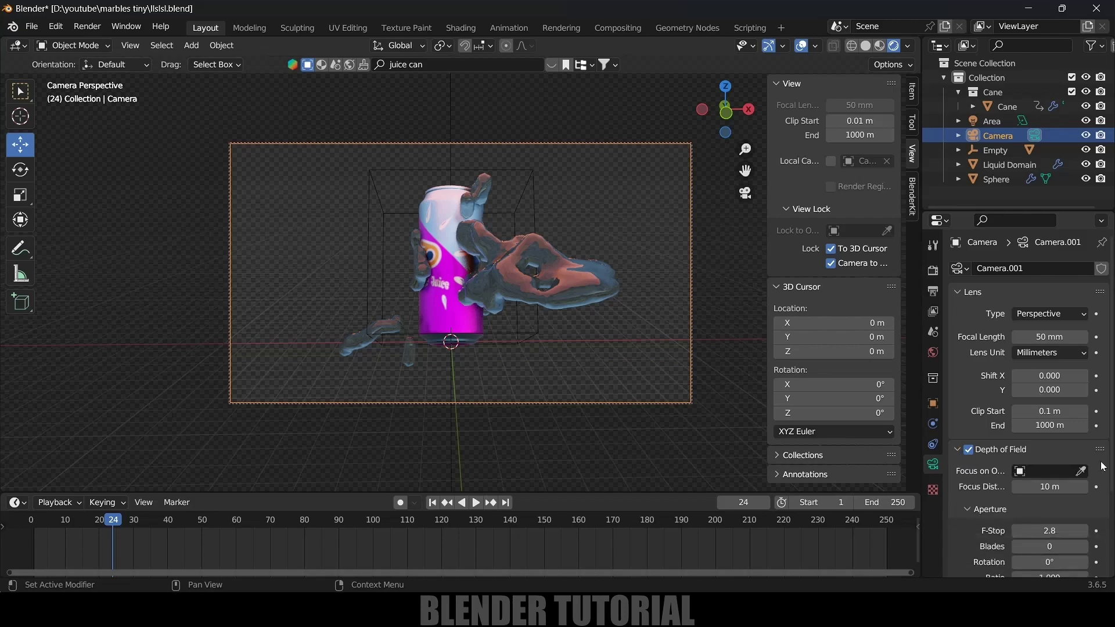
{"action": "left_click", "coordinate": [1081, 471]}
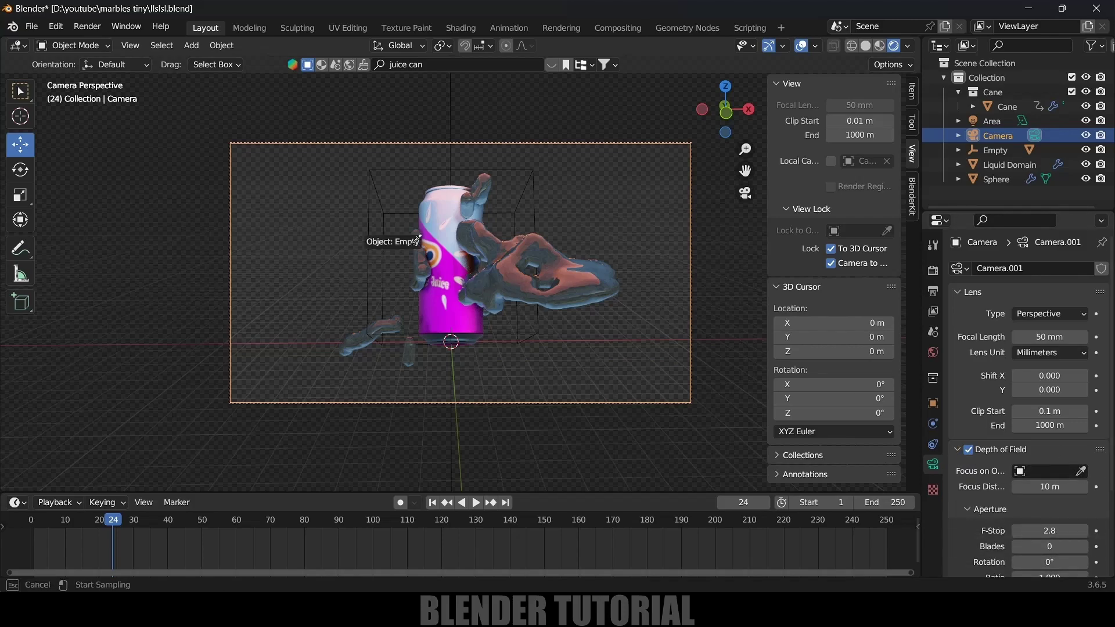
{"action": "left_click", "coordinate": [450, 246]}
{"action": "left_click_drag", "start_coordinate": [1050, 530], "coordinate": [1017, 531]}
{"action": "left_click", "coordinate": [1050, 530]}
{"action": "type", "text": "0.1"}
{"action": "key", "text": "Return"}
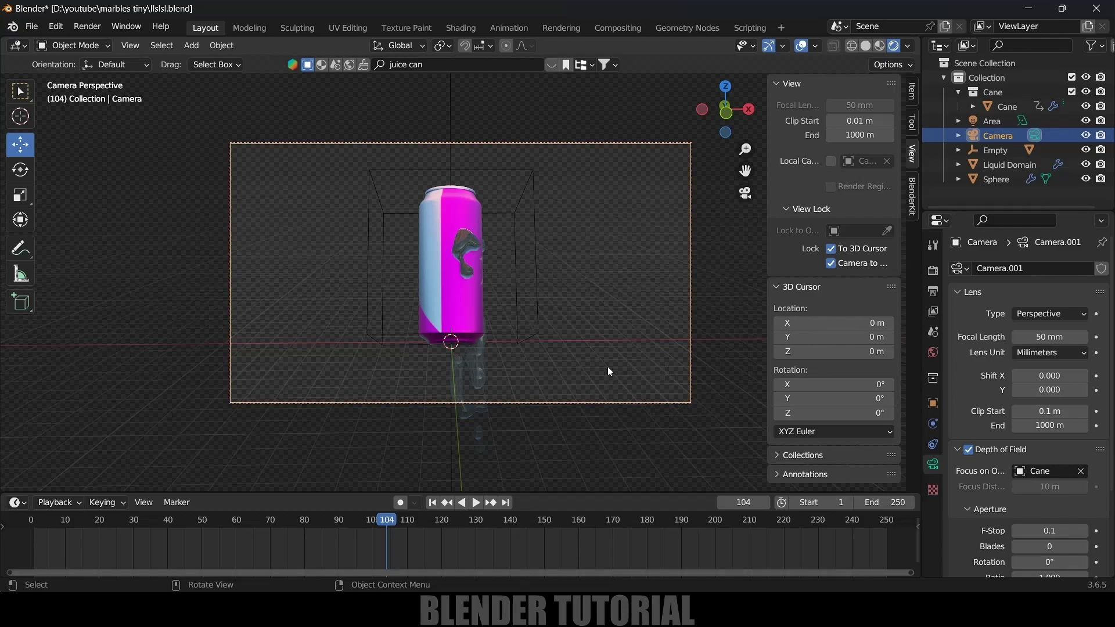
Select the Liquid Domain and Free All of its fluid cache
{"action": "left_click", "coordinate": [1018, 163]}
{"action": "scroll", "coordinate": [1022, 496], "scroll_direction": "down", "scroll_amount": 3}
{"action": "left_click", "coordinate": [932, 464]}
{"action": "scroll", "coordinate": [960, 482], "scroll_direction": "down", "scroll_amount": 4}
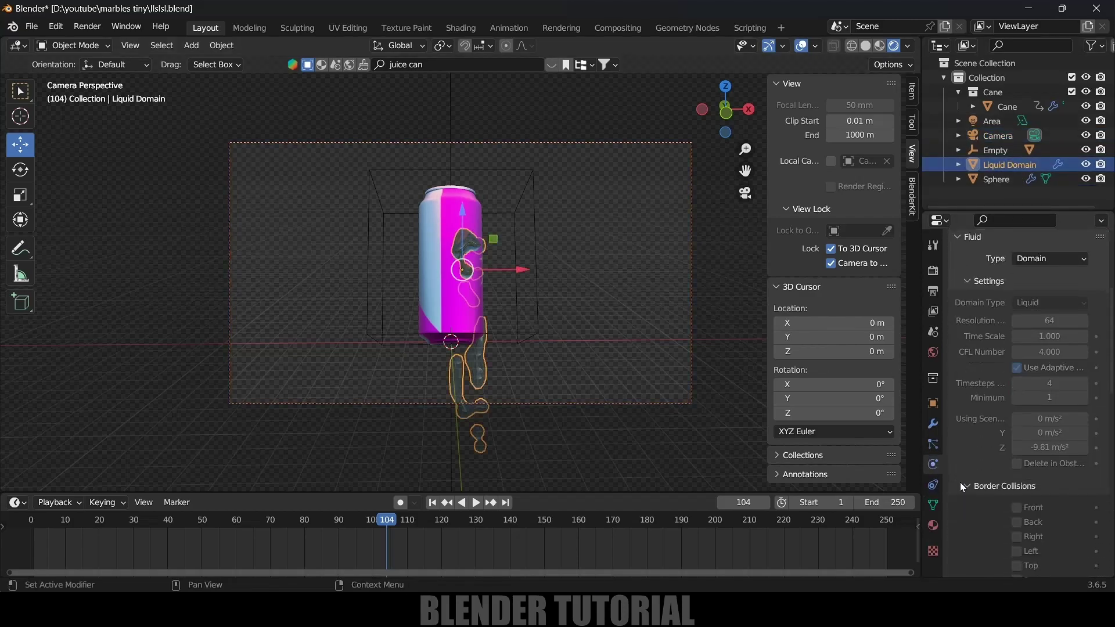
{"action": "scroll", "coordinate": [960, 482], "scroll_direction": "down", "scroll_amount": 15}
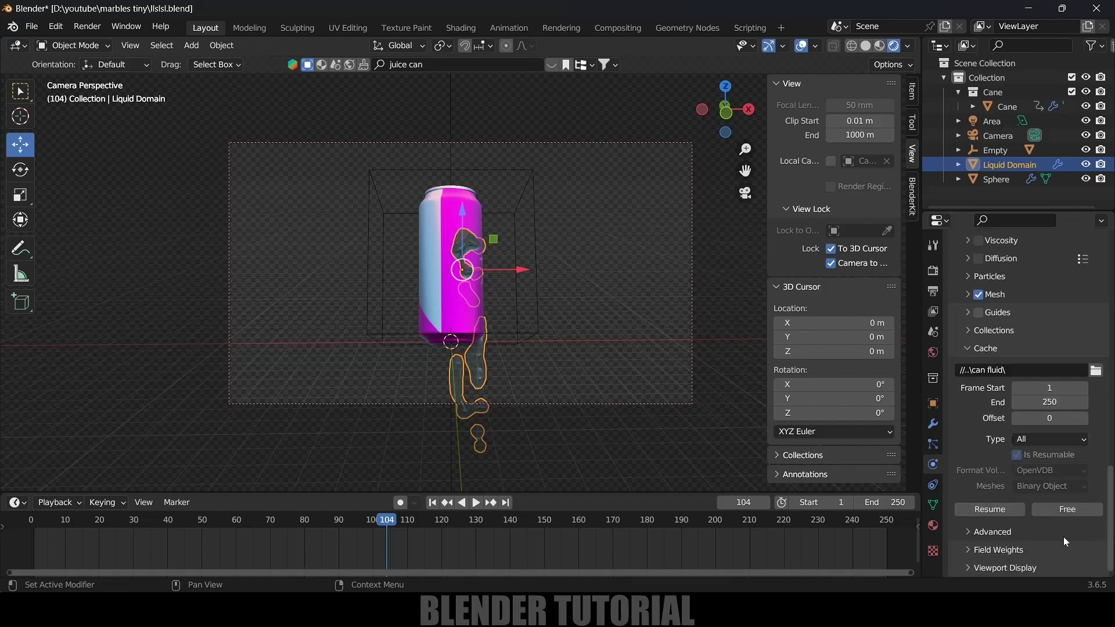
{"action": "left_click", "coordinate": [1045, 511]}
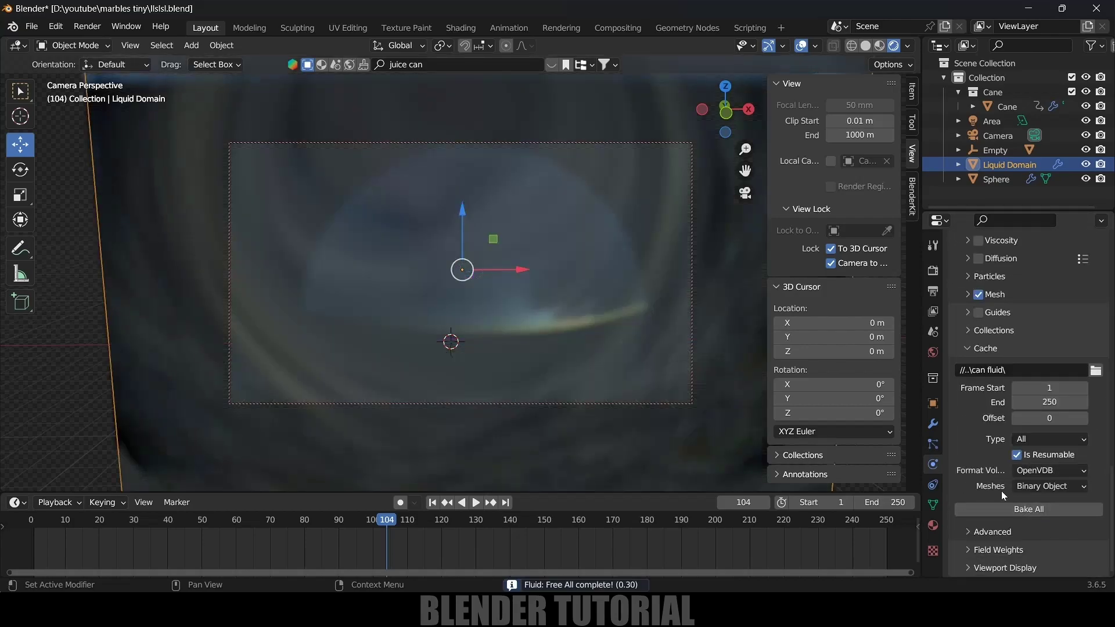
Raise the domain's Resolution Divisions to 256 and hide the domain in the viewport
{"action": "scroll", "coordinate": [998, 484], "scroll_direction": "up", "scroll_amount": 20}
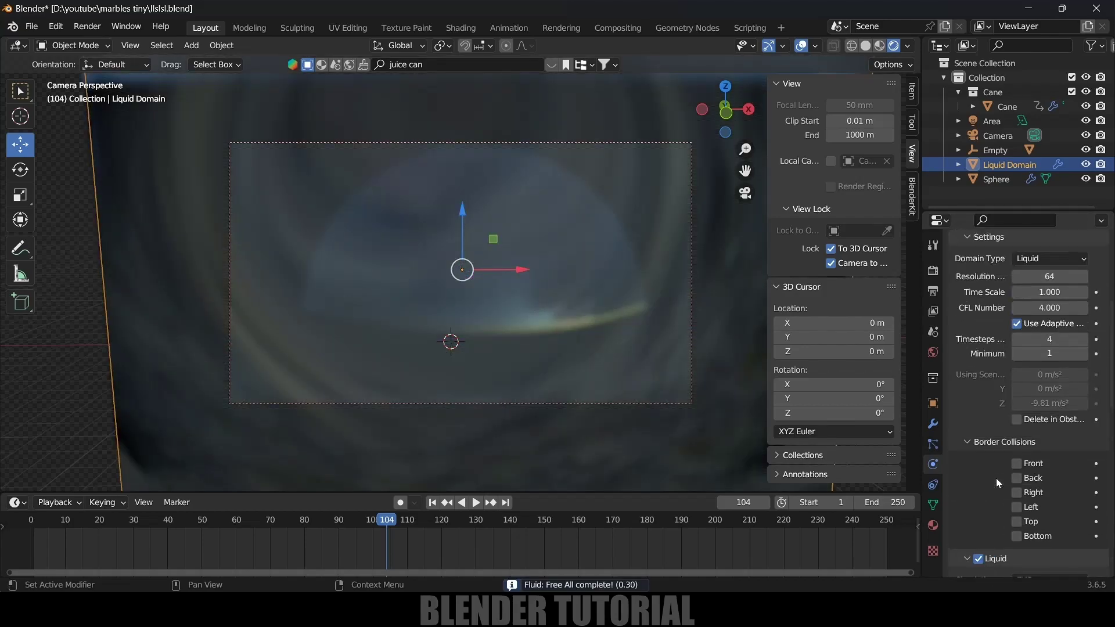
{"action": "scroll", "coordinate": [995, 479], "scroll_direction": "up", "scroll_amount": 4}
{"action": "double_click", "coordinate": [1050, 370]}
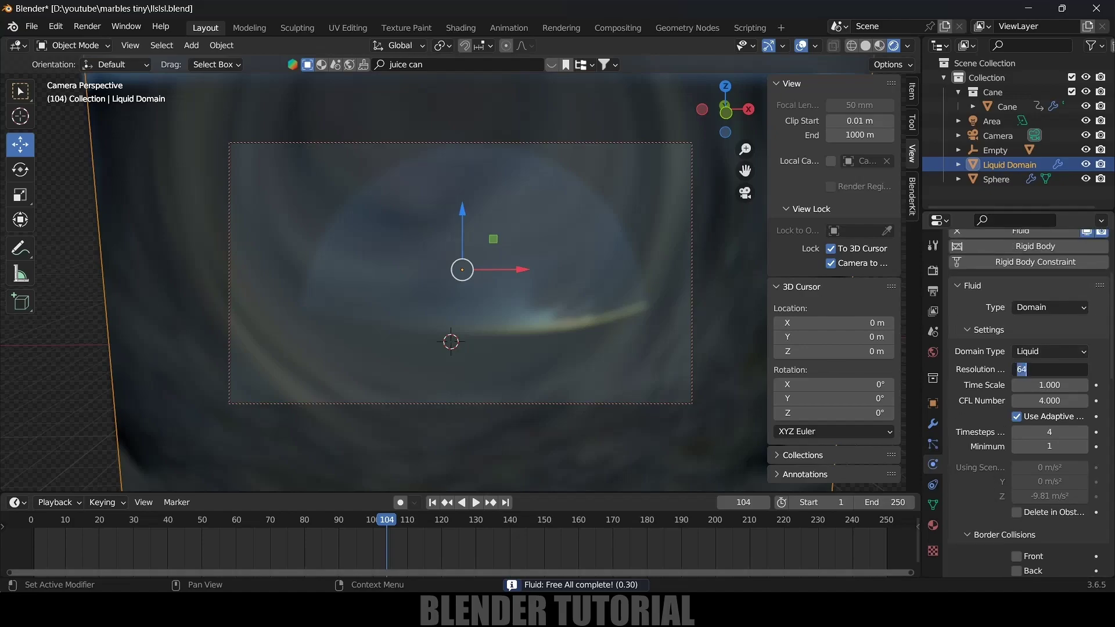
{"action": "type", "text": "256"}
{"action": "key", "text": "Return"}
{"action": "scroll", "coordinate": [985, 403], "scroll_direction": "down", "scroll_amount": 8}
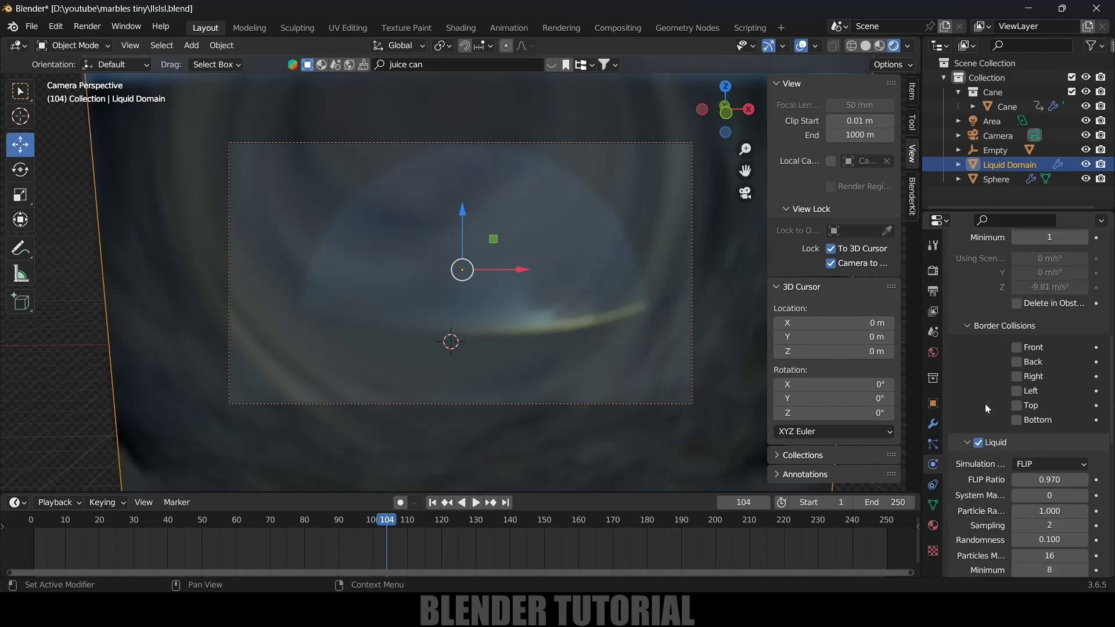
{"action": "scroll", "coordinate": [985, 408], "scroll_direction": "down", "scroll_amount": 6}
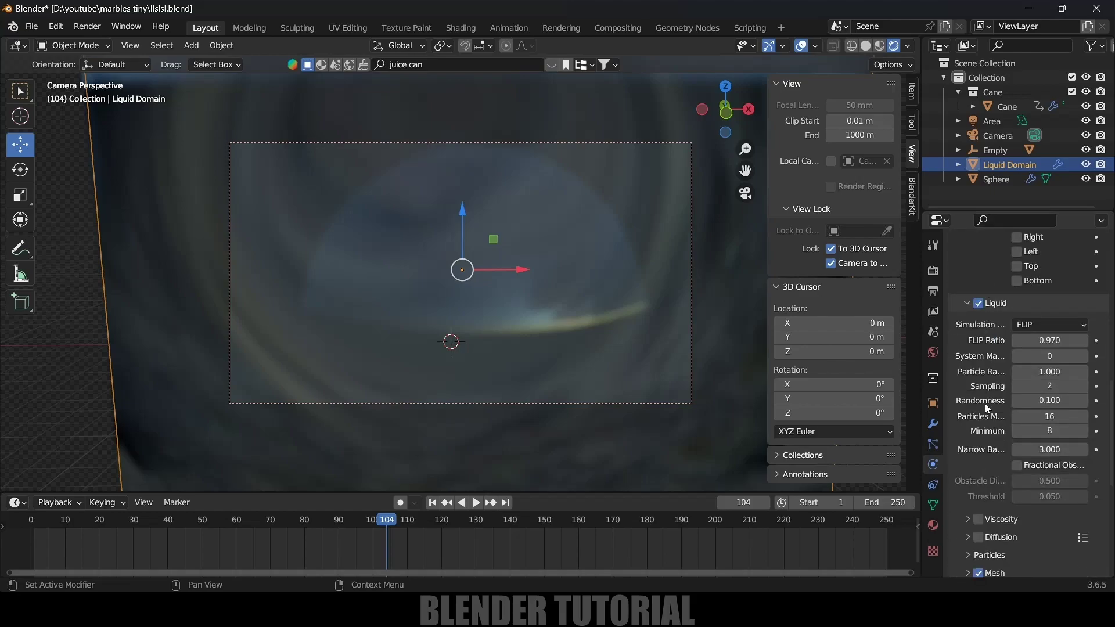
{"action": "left_click", "coordinate": [1086, 165]}
Set the Sphere's initial velocity to Y -30 m/s and Z 15 m/s, then reselect the Liquid Domain
{"action": "left_click", "coordinate": [554, 282]}
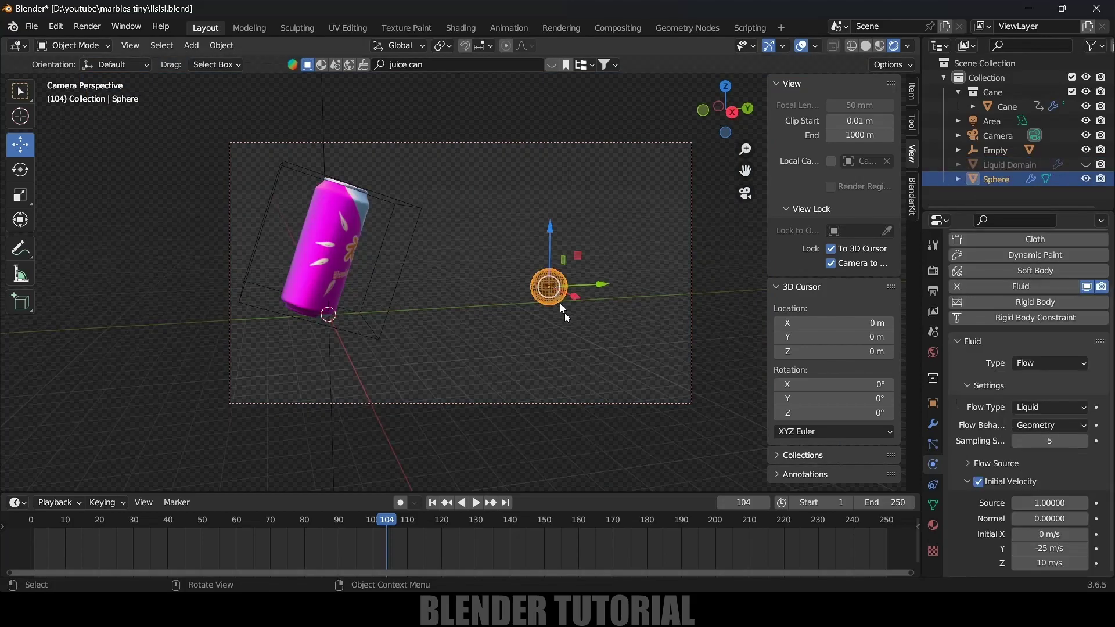
{"action": "left_click", "coordinate": [1056, 549]}
{"action": "key", "text": "BackSpace"}
{"action": "type", "text": "-30"}
{"action": "key", "text": "Return"}
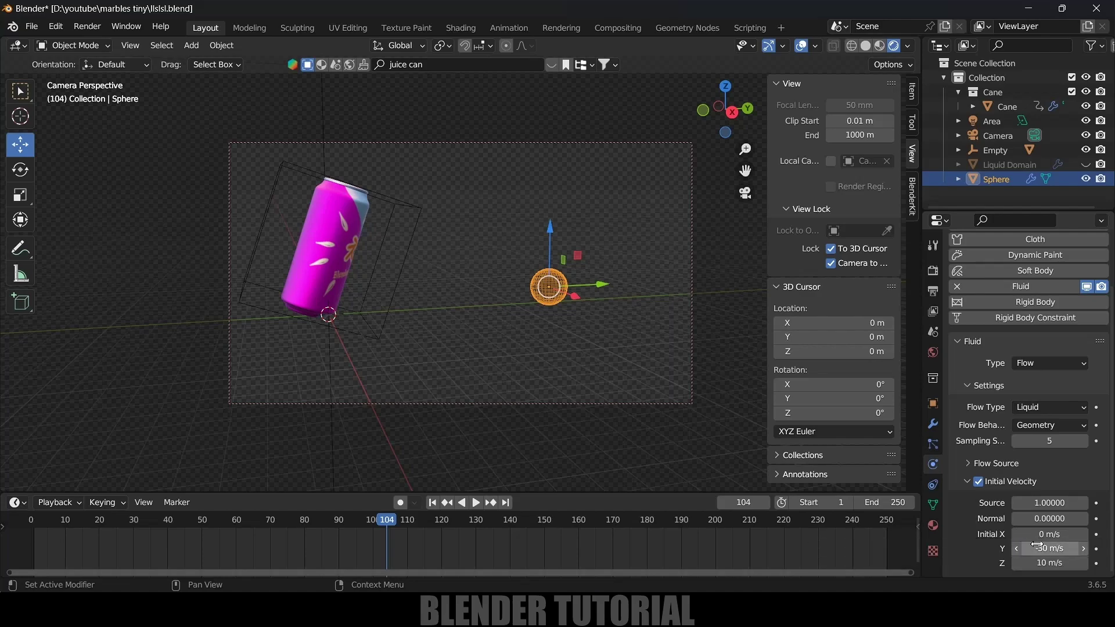
{"action": "left_click", "coordinate": [1045, 563]}
{"action": "type", "text": "15"}
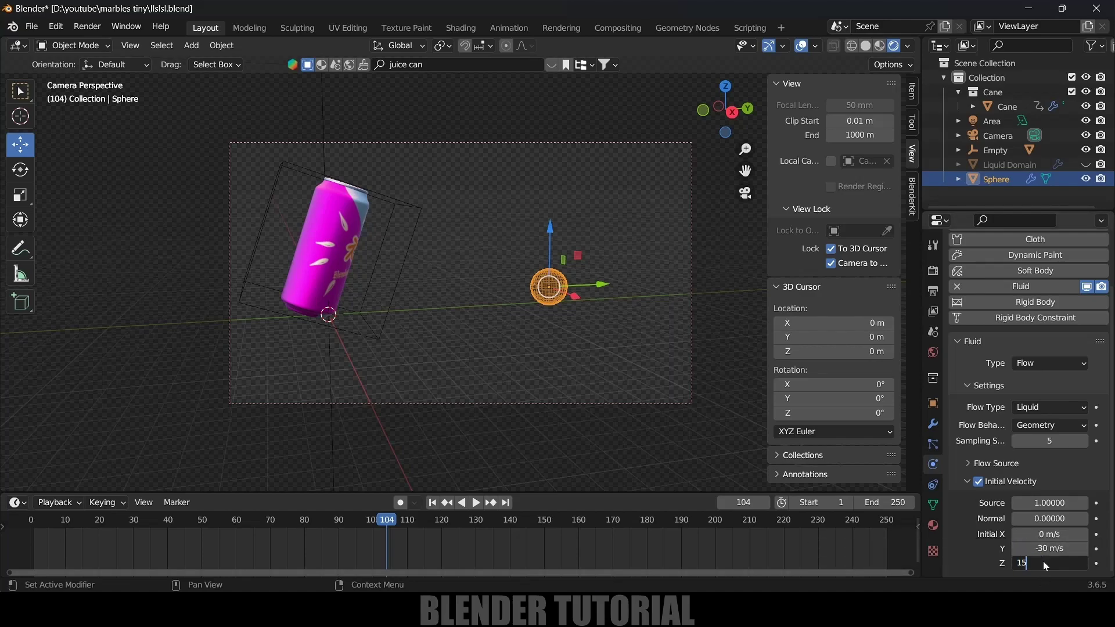
{"action": "key", "text": "Return"}
{"action": "mouse_move", "coordinate": [586, 314]}
{"action": "middle_mouse_down"}
{"action": "mouse_move", "coordinate": [684, 318]}
{"action": "mouse_move", "coordinate": [497, 322]}
{"action": "mouse_move", "coordinate": [582, 335]}
{"action": "mouse_move", "coordinate": [602, 326]}
{"action": "mouse_move", "coordinate": [564, 321]}
{"action": "mouse_move", "coordinate": [575, 320]}
{"action": "middle_mouse_up"}
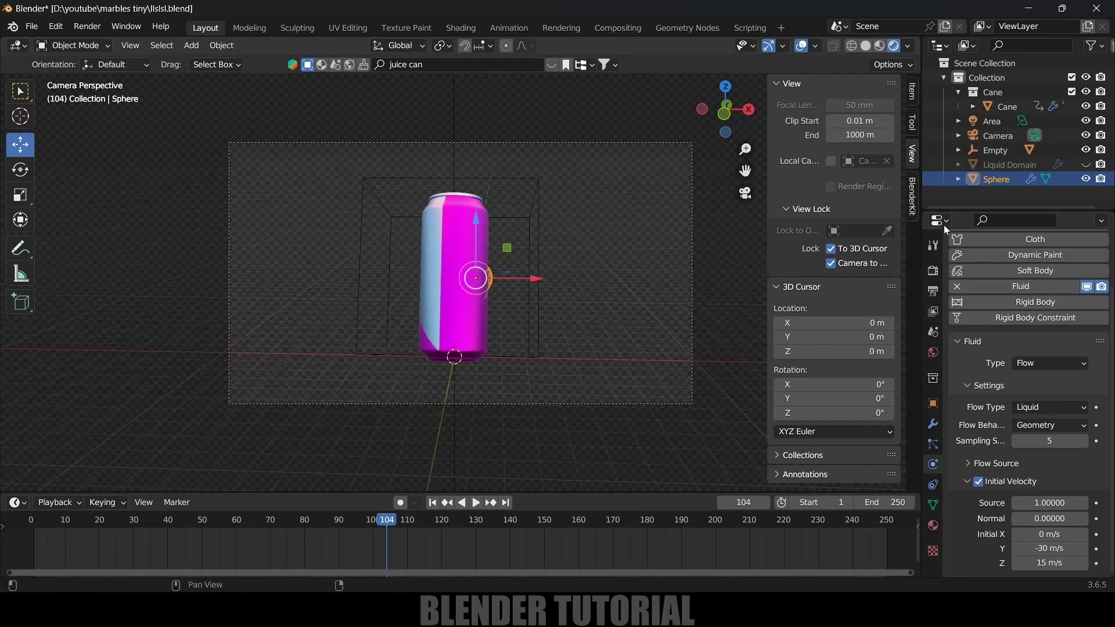
{"action": "left_click", "coordinate": [1008, 165]}
Unhide the Liquid Domain and switch the viewport to wireframe shading
{"action": "left_click", "coordinate": [1086, 164]}
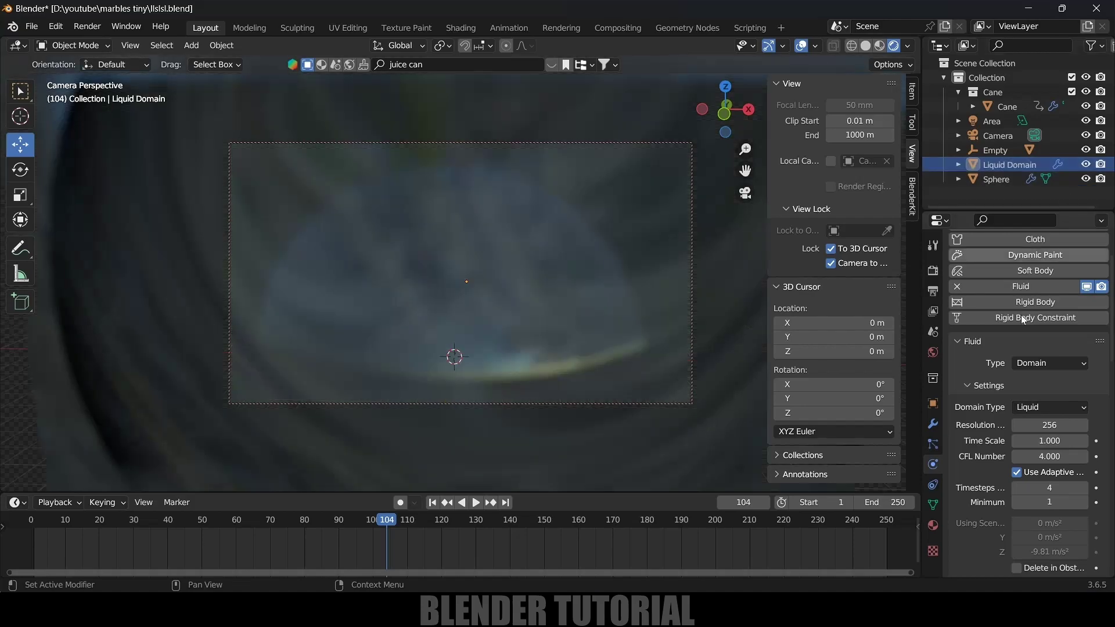
{"action": "scroll", "coordinate": [973, 452], "scroll_direction": "down", "scroll_amount": 15}
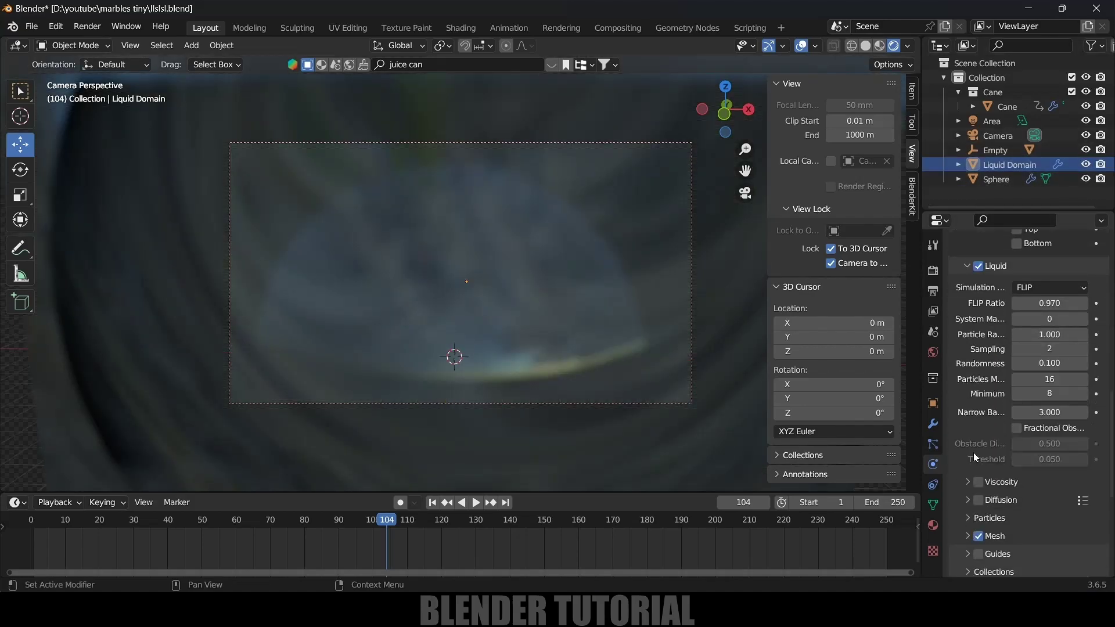
{"action": "scroll", "coordinate": [973, 452], "scroll_direction": "down", "scroll_amount": 8}
{"action": "left_click", "coordinate": [852, 45]}
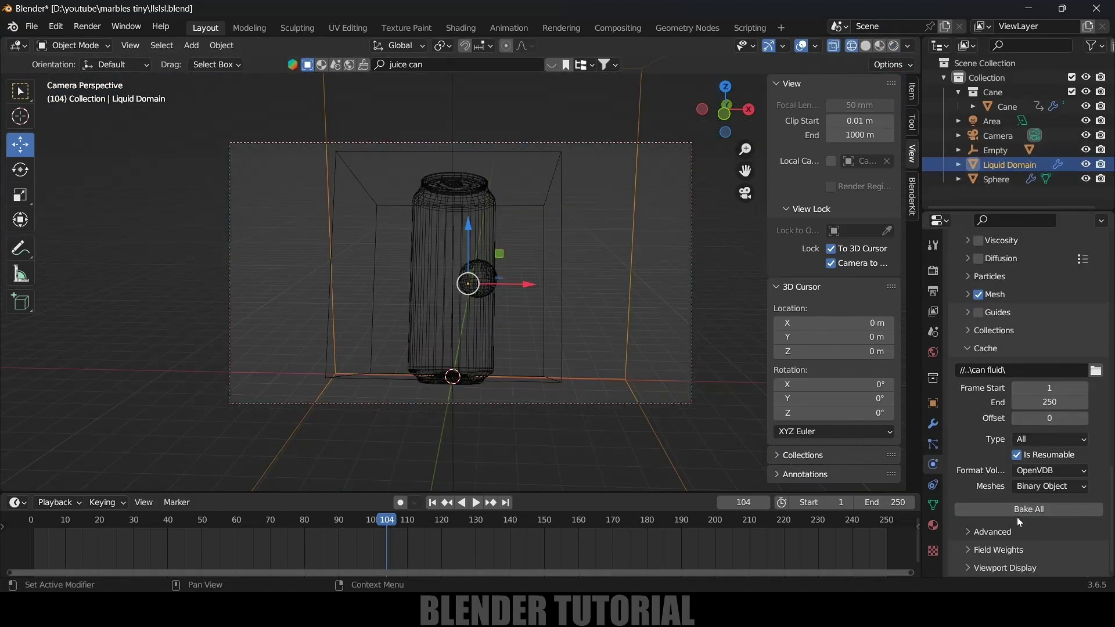
{"action": "scroll", "coordinate": [973, 458], "scroll_direction": "up", "scroll_amount": 10}
{"action": "scroll", "coordinate": [973, 459], "scroll_direction": "up", "scroll_amount": 10}
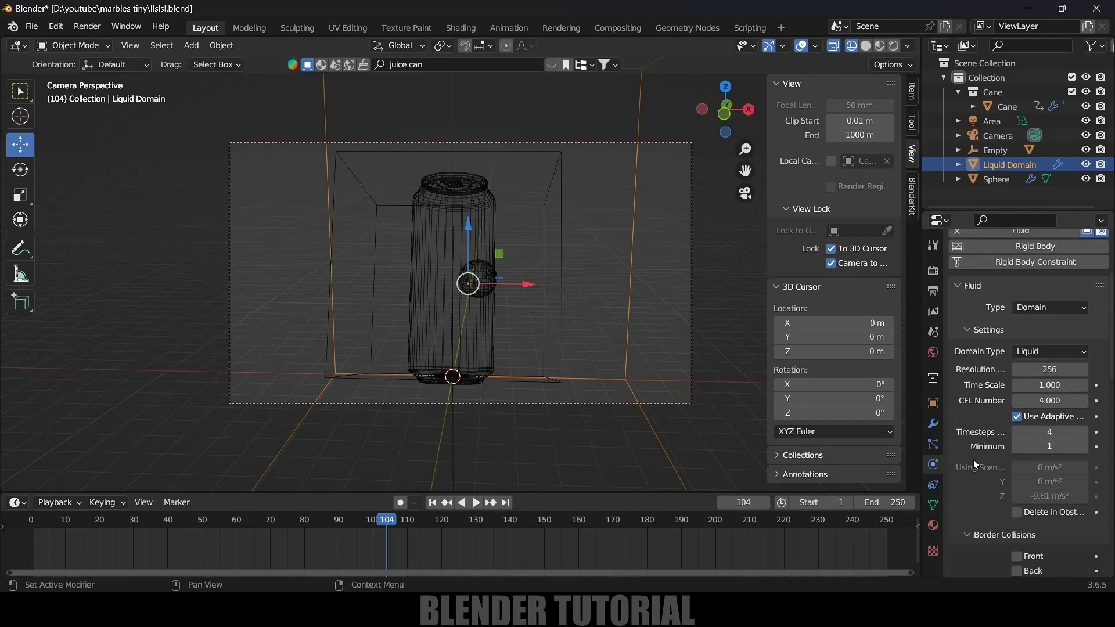
Lower the domain's Fluid Settings Time Scale to 0.350
{"action": "left_click", "coordinate": [1050, 387]}
{"action": "type", "text": ".5"}
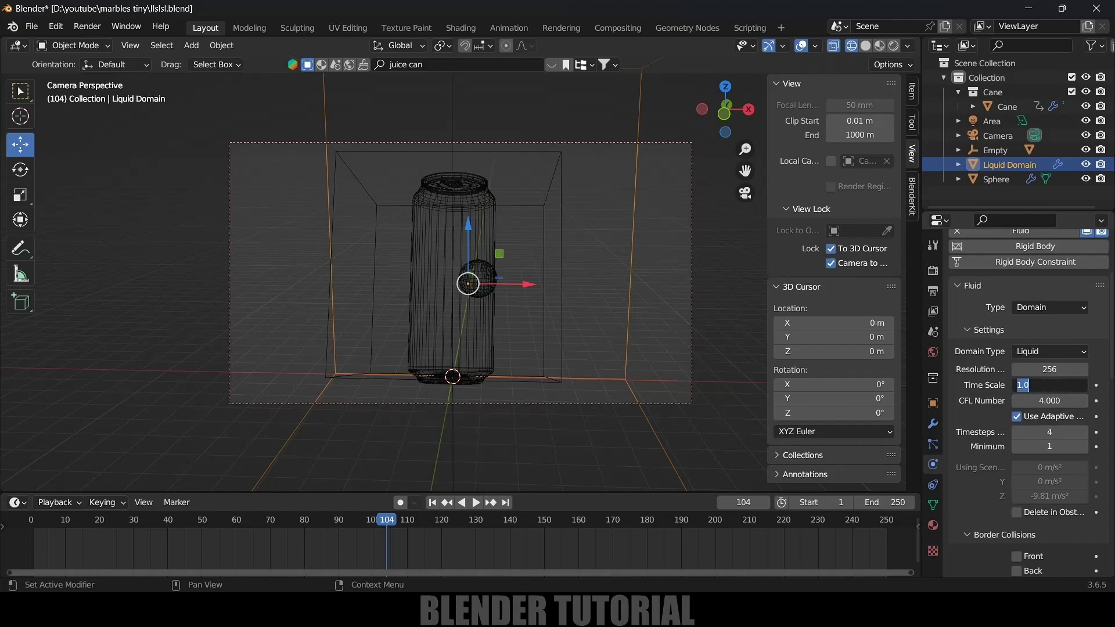
{"action": "key", "text": "Return"}
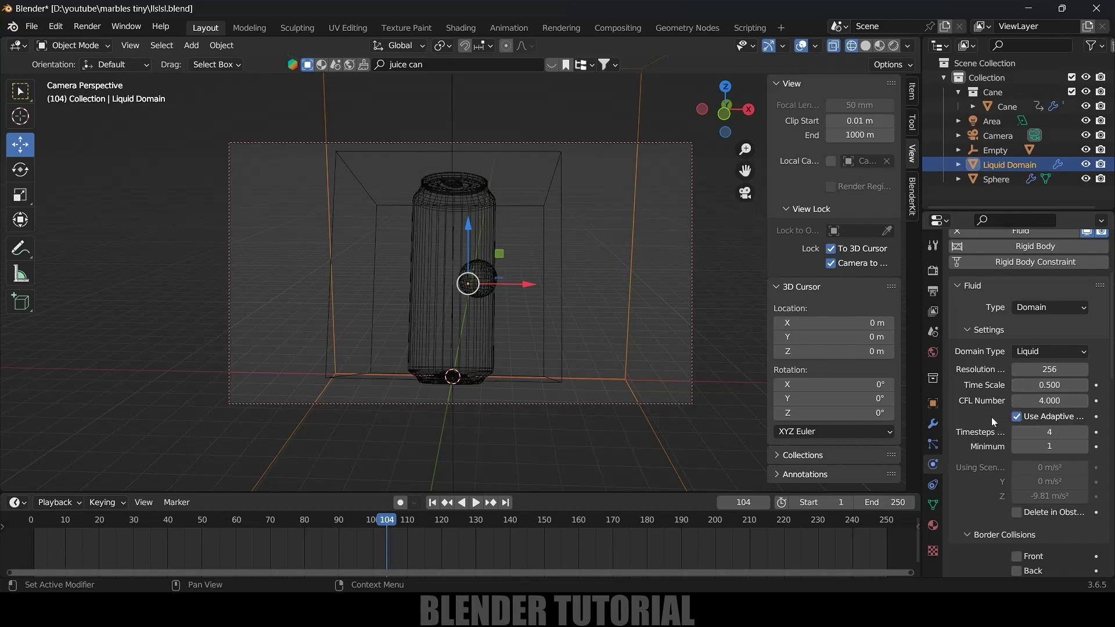
{"action": "left_click", "coordinate": [1053, 385]}
{"action": "type", "text": ".3"}
{"action": "key", "text": "Return"}
{"action": "scroll", "coordinate": [970, 441], "scroll_direction": "down", "scroll_amount": 15}
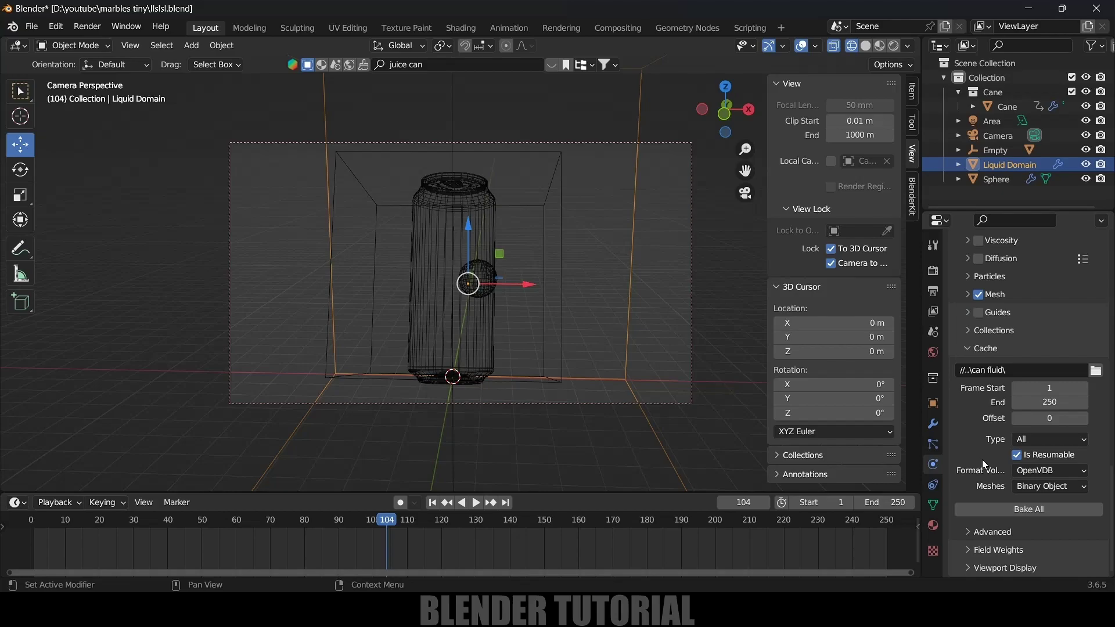
{"action": "scroll", "coordinate": [983, 463], "scroll_direction": "up", "scroll_amount": 15}
{"action": "scroll", "coordinate": [982, 458], "scroll_direction": "up", "scroll_amount": 10}
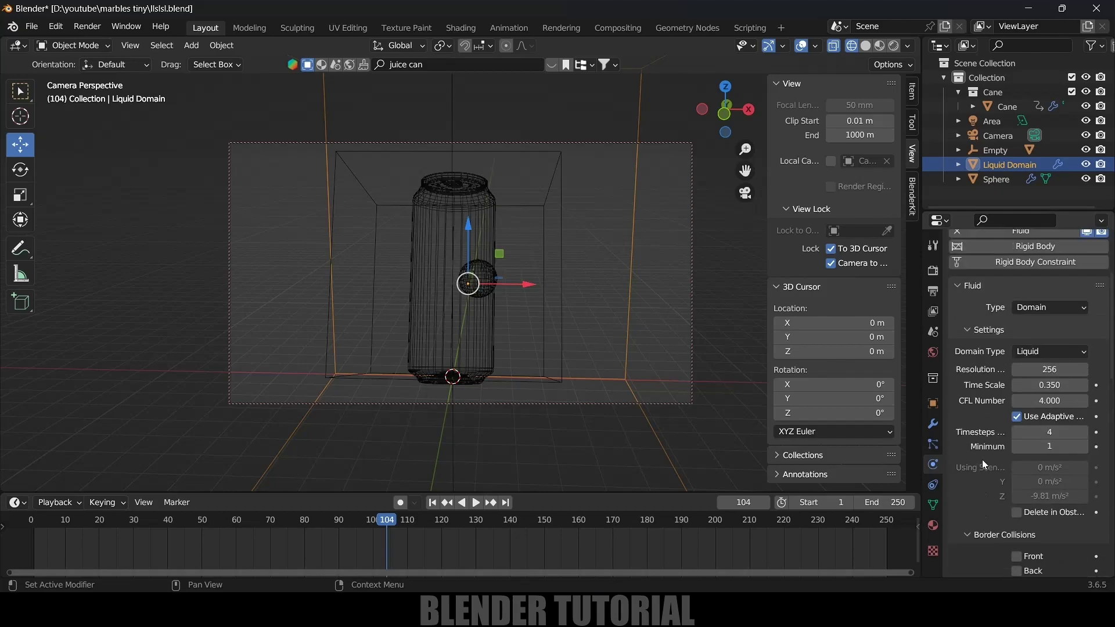
Set the render engine to Cycles with GPU Compute as the device
{"action": "left_click", "coordinate": [933, 270]}
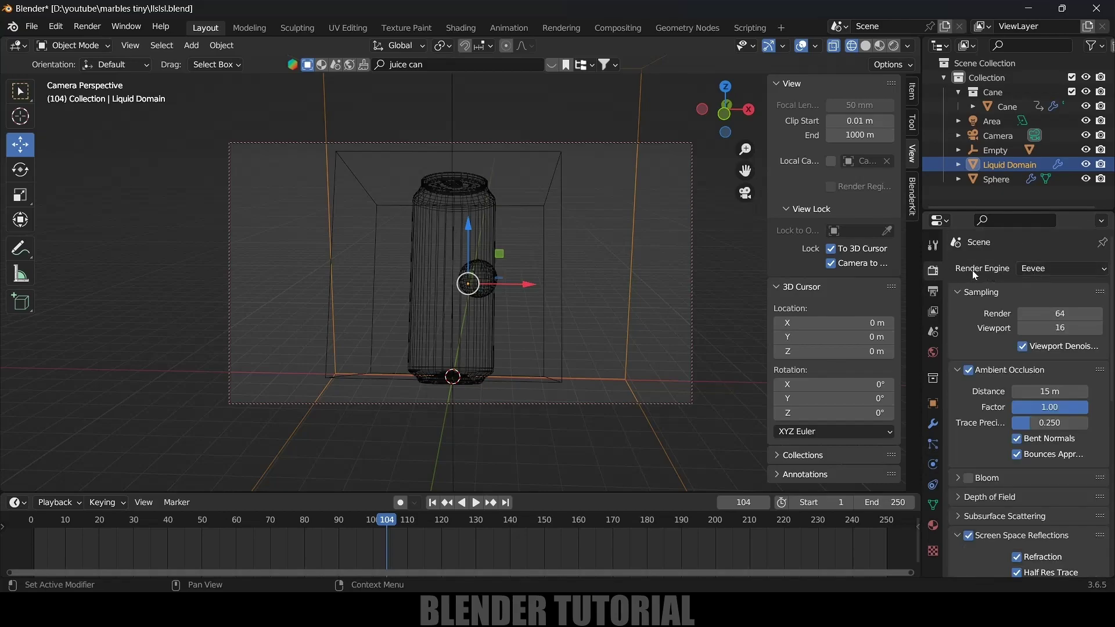
{"action": "left_click", "coordinate": [1029, 271]}
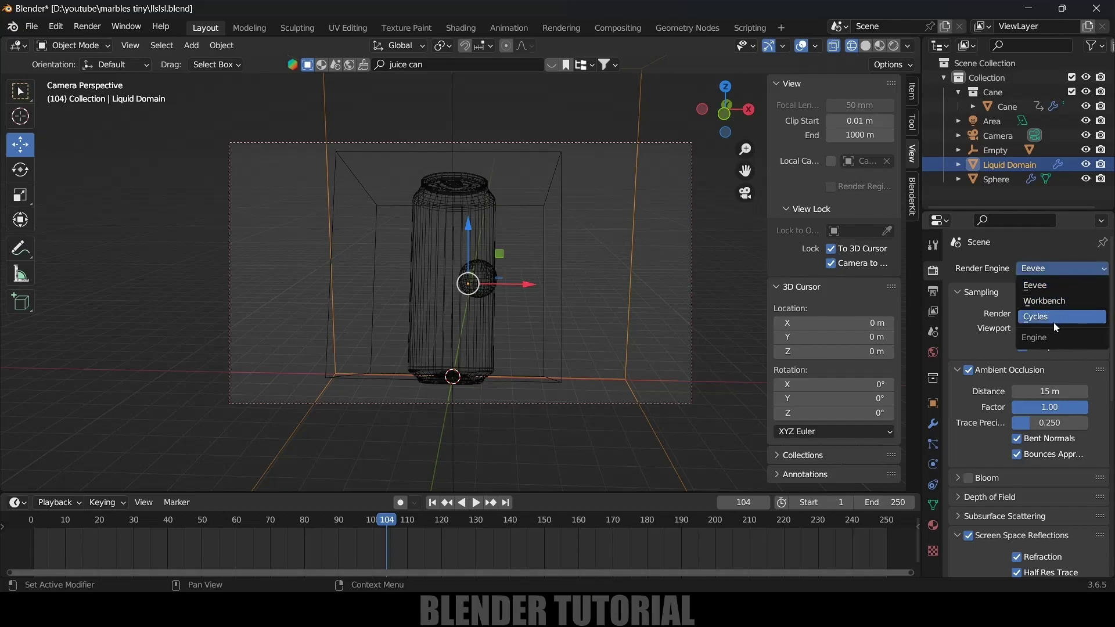
{"action": "left_click", "coordinate": [1053, 321]}
{"action": "left_click", "coordinate": [1052, 306]}
{"action": "left_click", "coordinate": [1041, 336]}
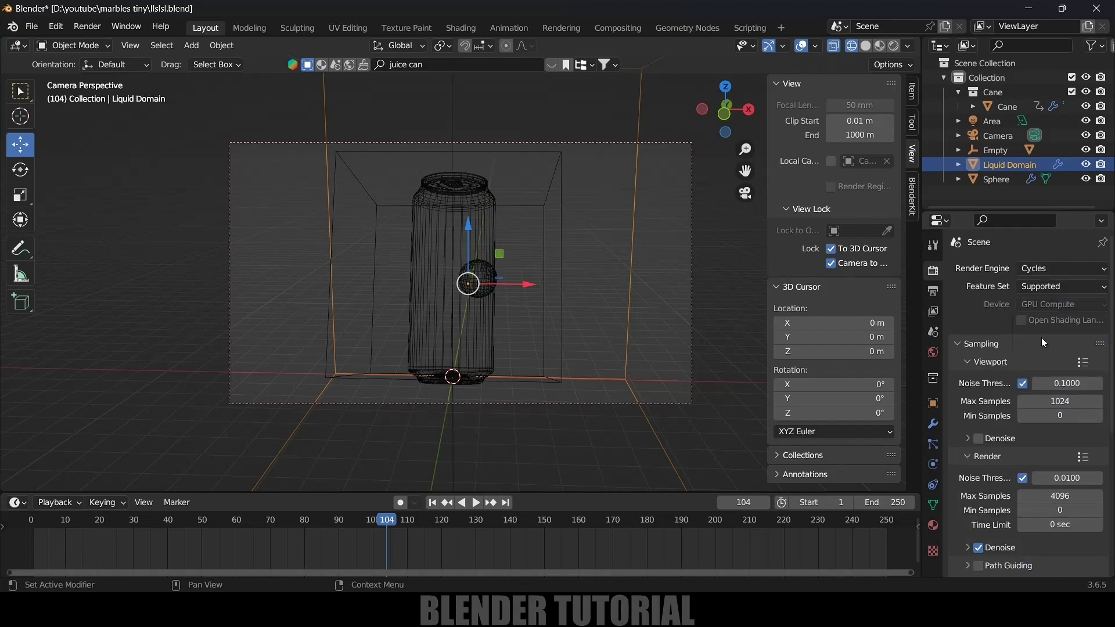
{"action": "left_click", "coordinate": [933, 291]}
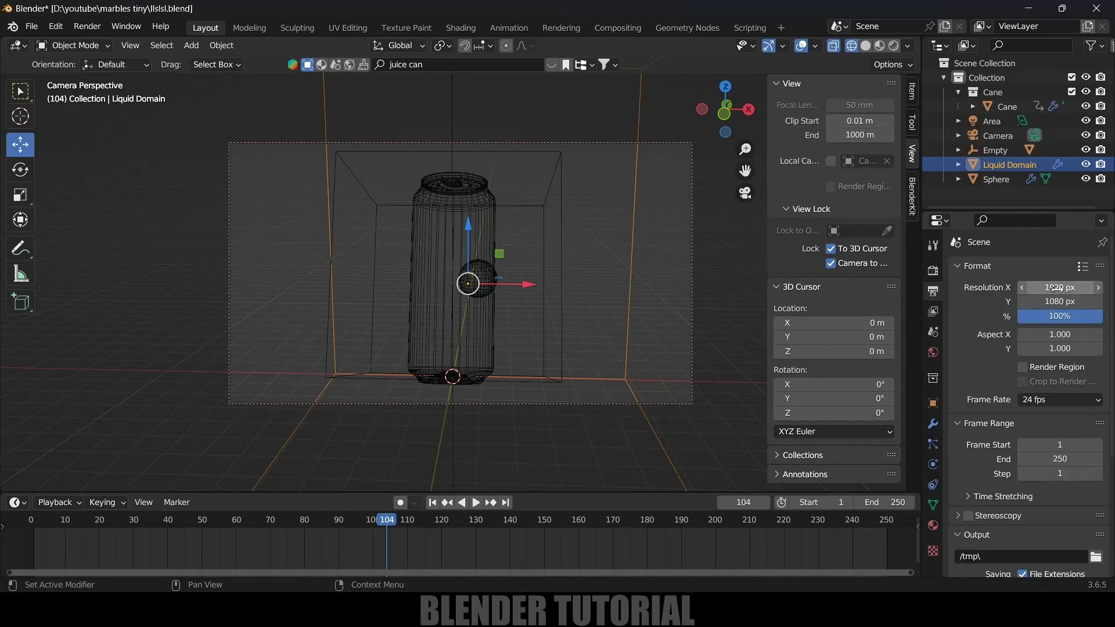
Enable Render Region and set the frame range end to 200
{"action": "scroll", "coordinate": [968, 350], "scroll_direction": "down", "scroll_amount": 2}
{"action": "left_click", "coordinate": [1023, 321]}
{"action": "scroll", "coordinate": [1026, 343], "scroll_direction": "down", "scroll_amount": 1}
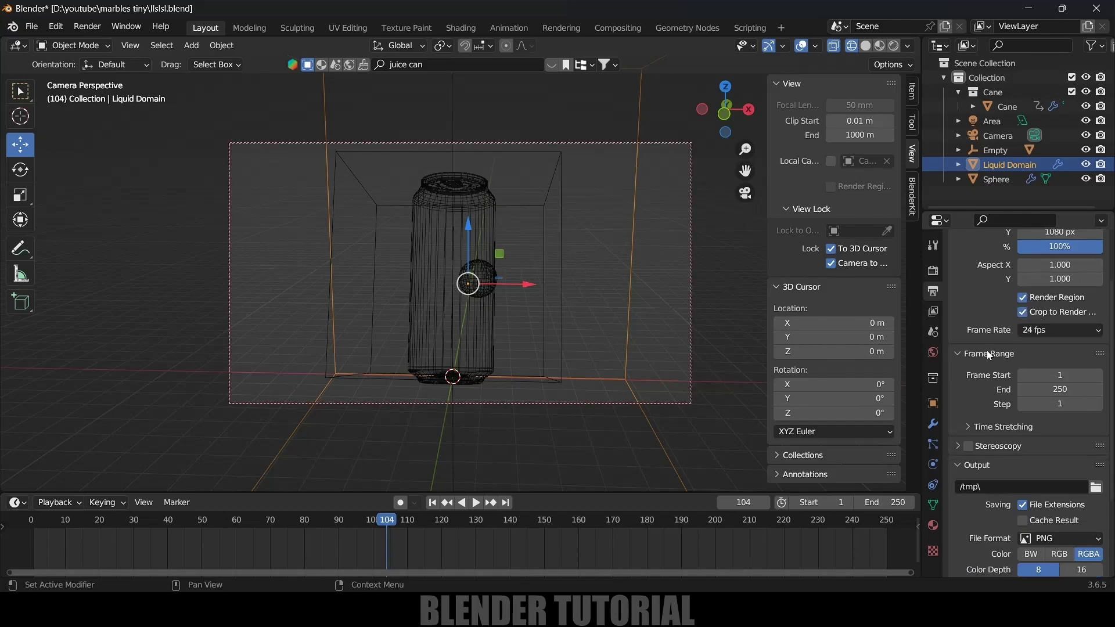
{"action": "left_click", "coordinate": [1054, 329]}
{"action": "scroll", "coordinate": [981, 341], "scroll_direction": "down", "scroll_amount": 4}
{"action": "scroll", "coordinate": [988, 318], "scroll_direction": "up", "scroll_amount": 1}
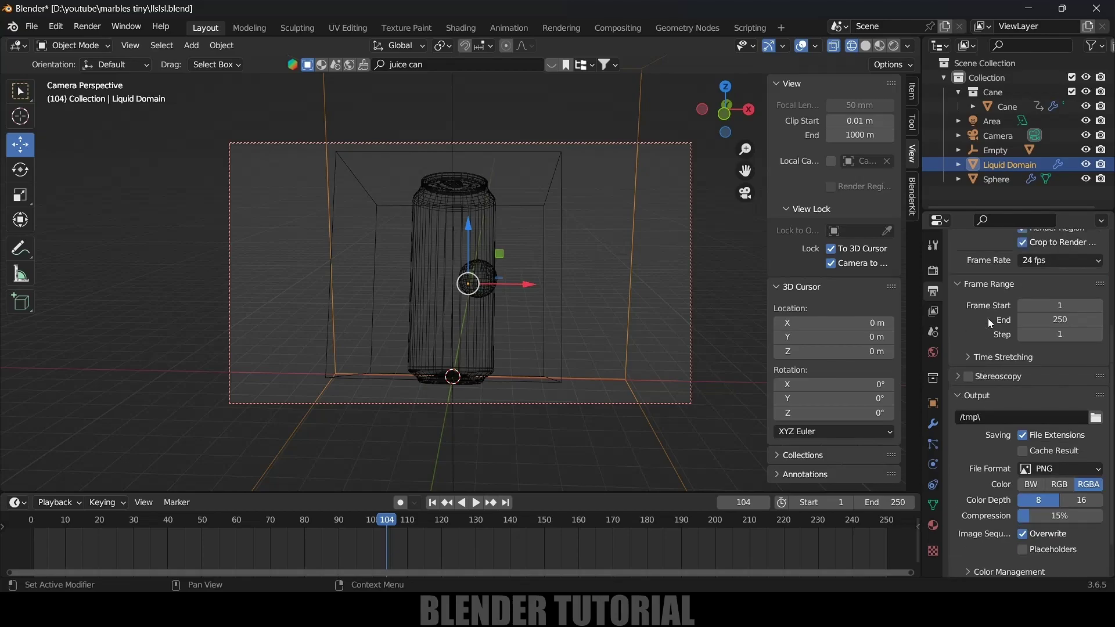
{"action": "left_click", "coordinate": [1059, 320]}
{"action": "type", "text": "200"}
{"action": "key", "text": "Return"}
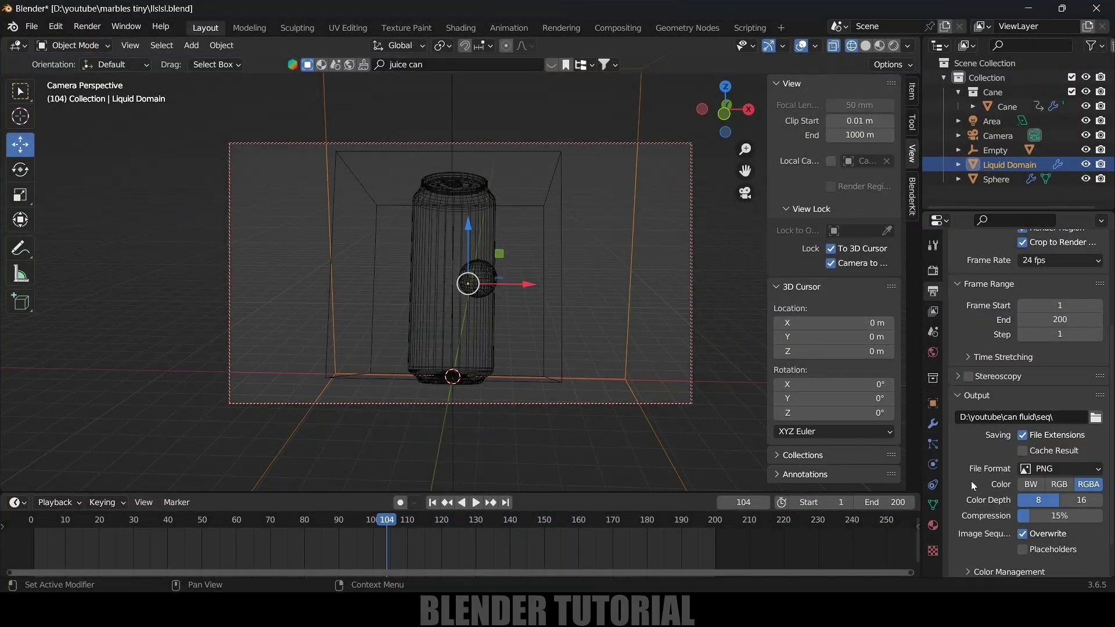
Keep PNG as the output format and render the animation
{"action": "left_click", "coordinate": [1045, 469]}
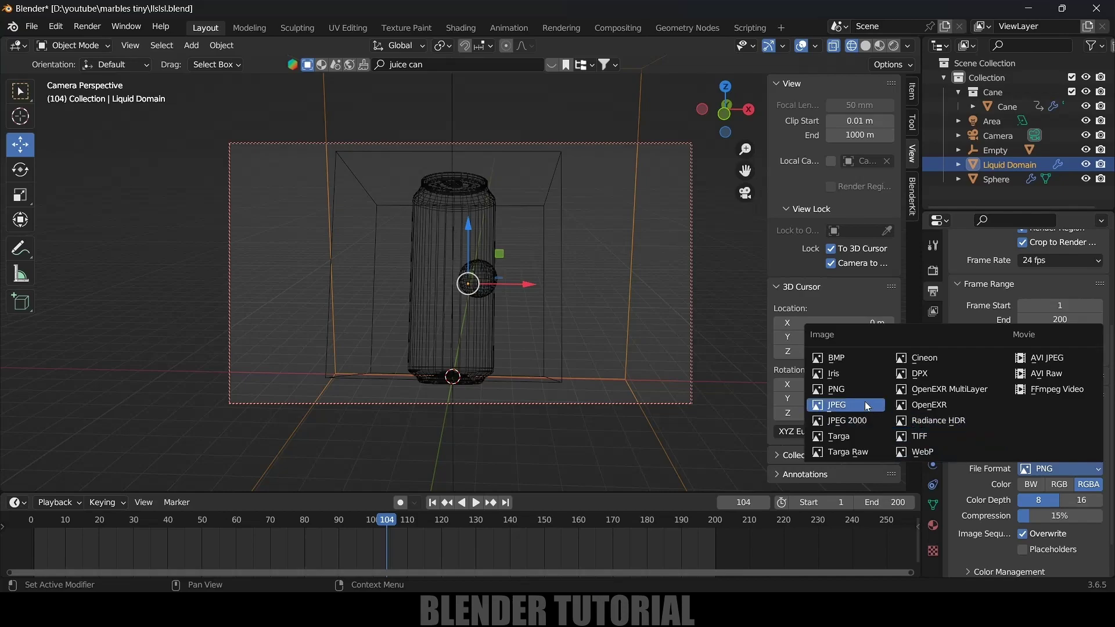
{"action": "left_click", "coordinate": [843, 394]}
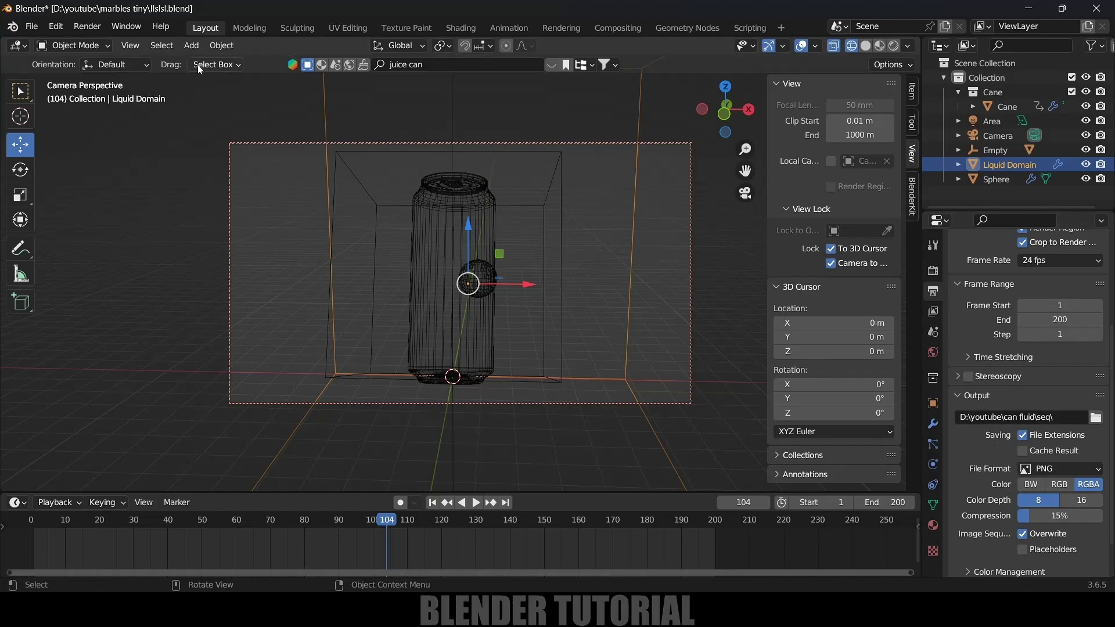
{"action": "left_click", "coordinate": [87, 26]}
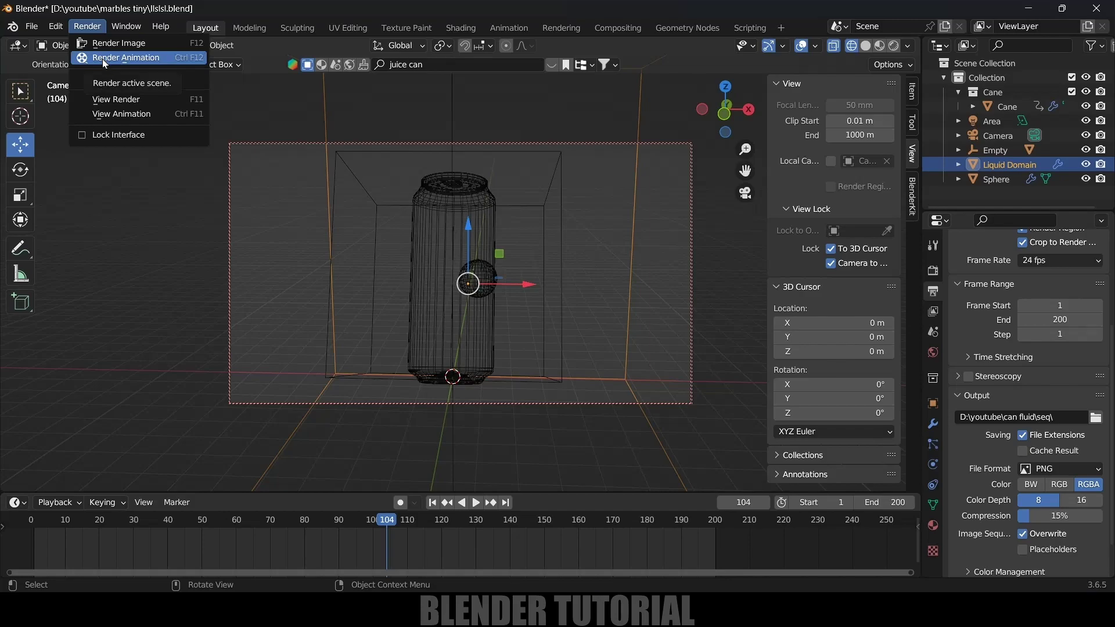